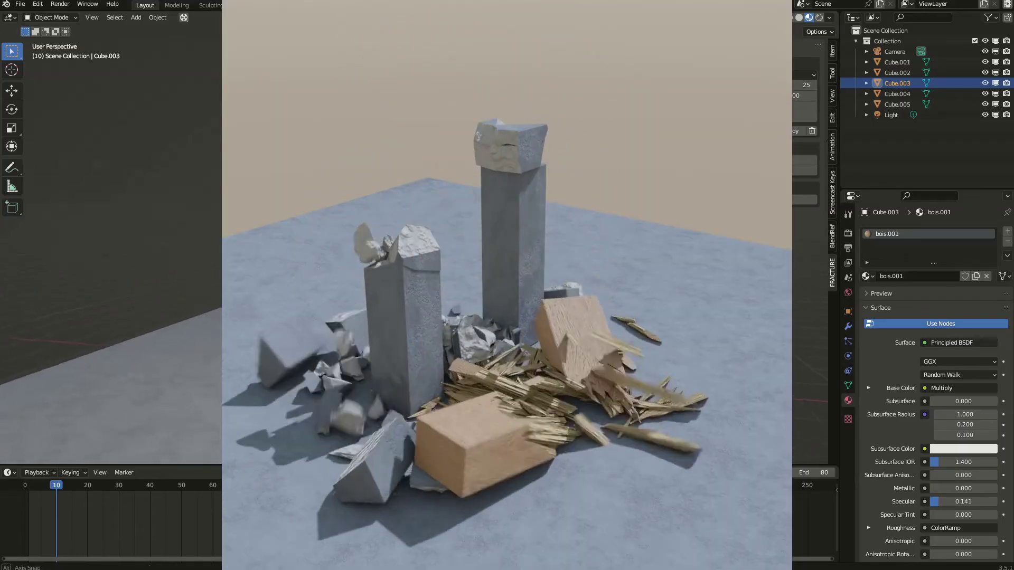
Delete the camera from the scene
click(894, 51)
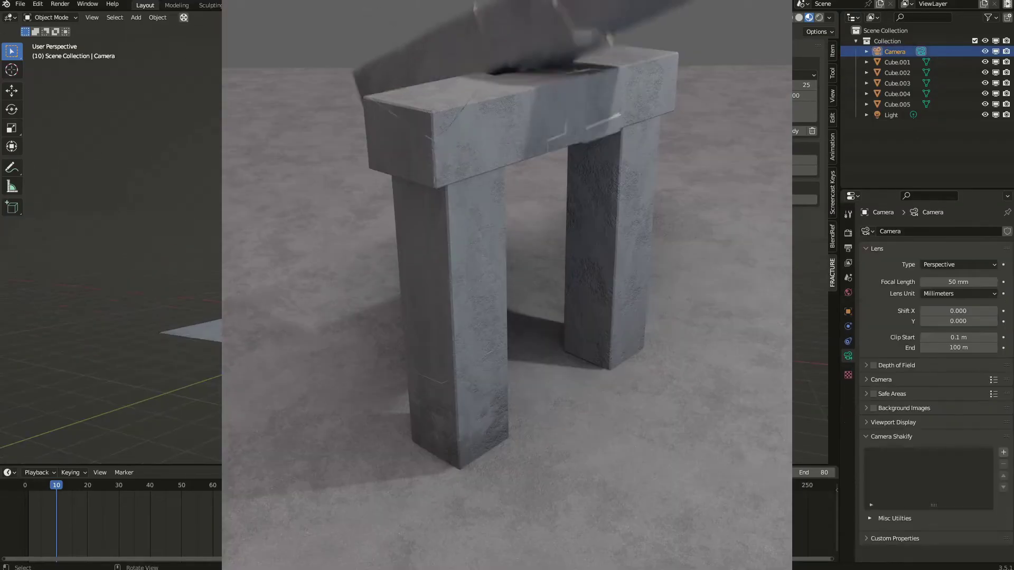
key(Delete)
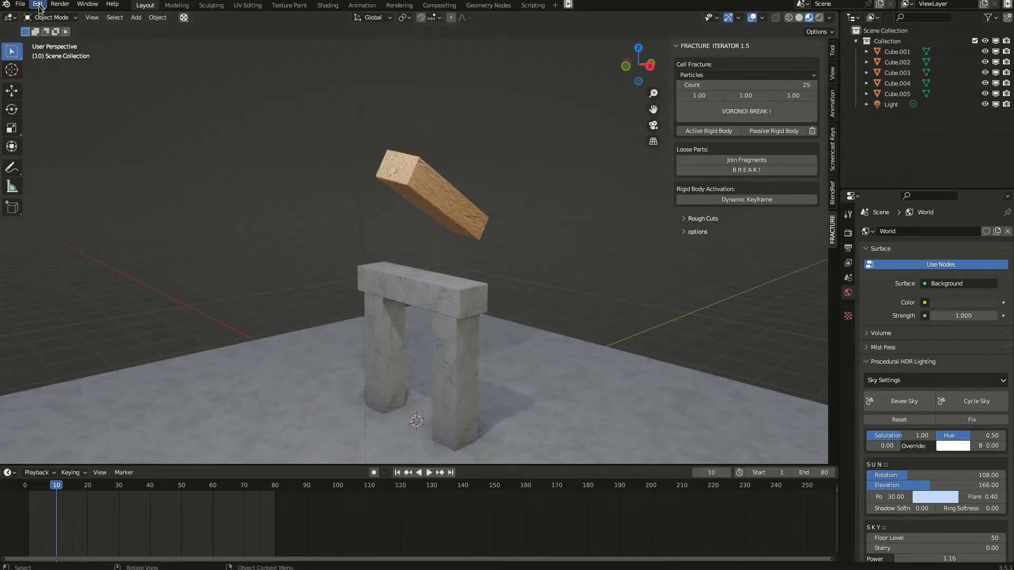
Search the add-on preferences for "fracture" and review the details and activation of Fracture Iterator and Cell Fracture
click(39, 7)
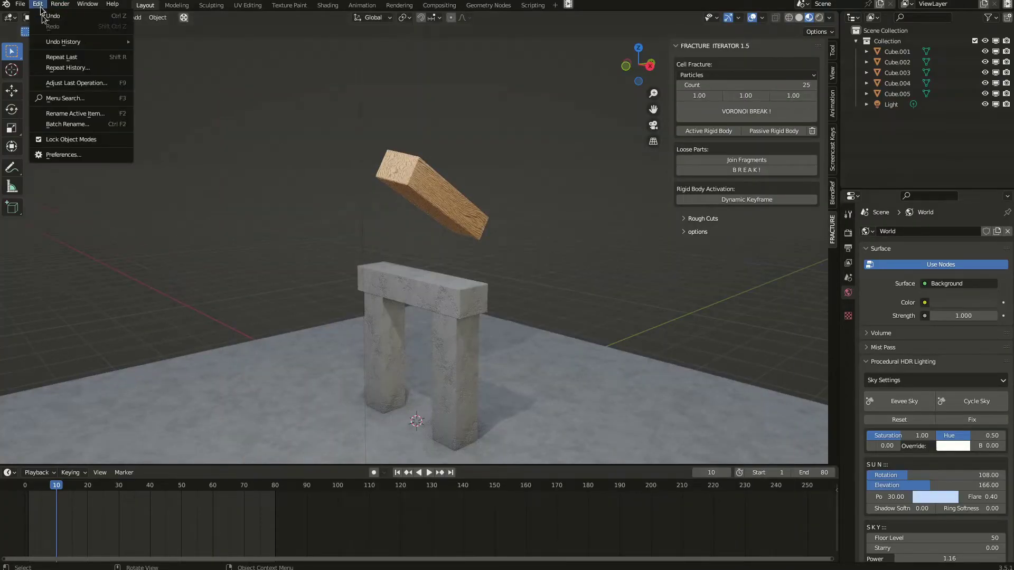
click(61, 154)
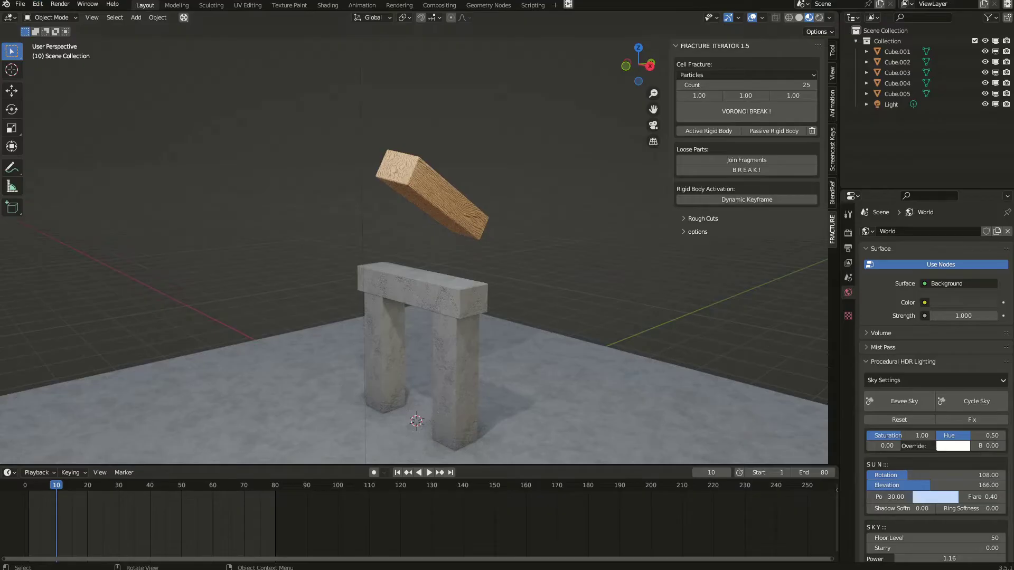
click(584, 58)
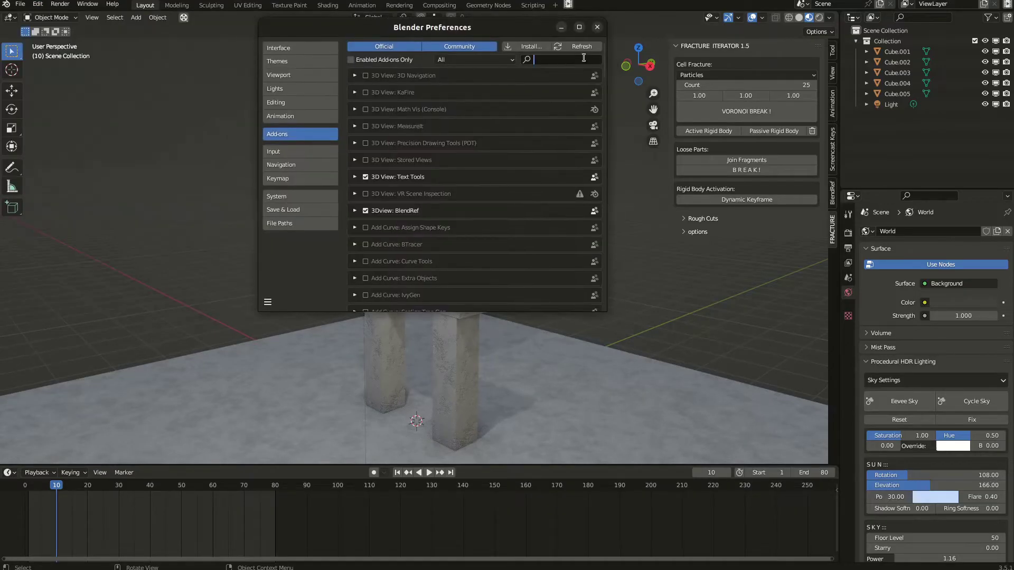
text(fracture)
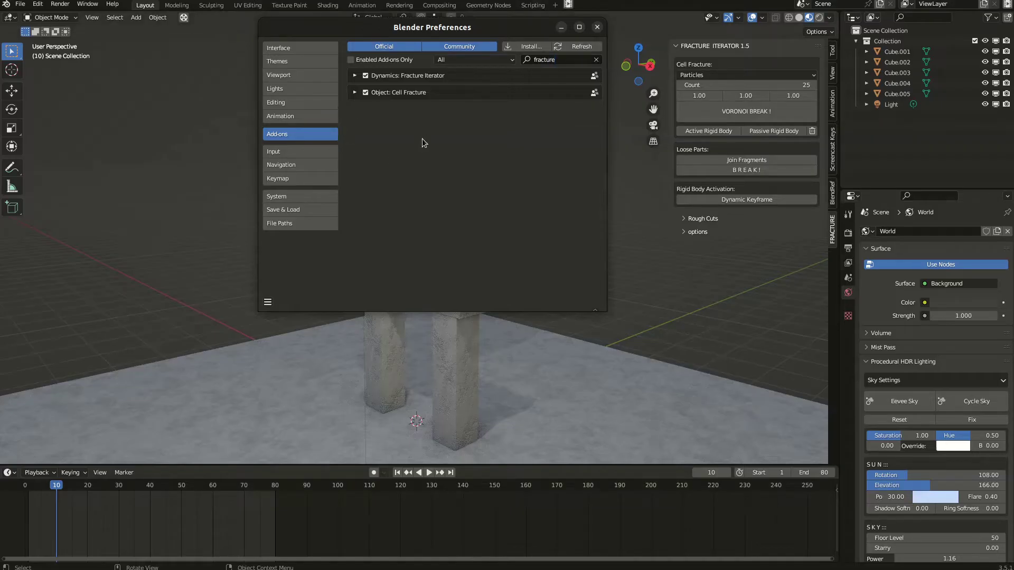
click(355, 77)
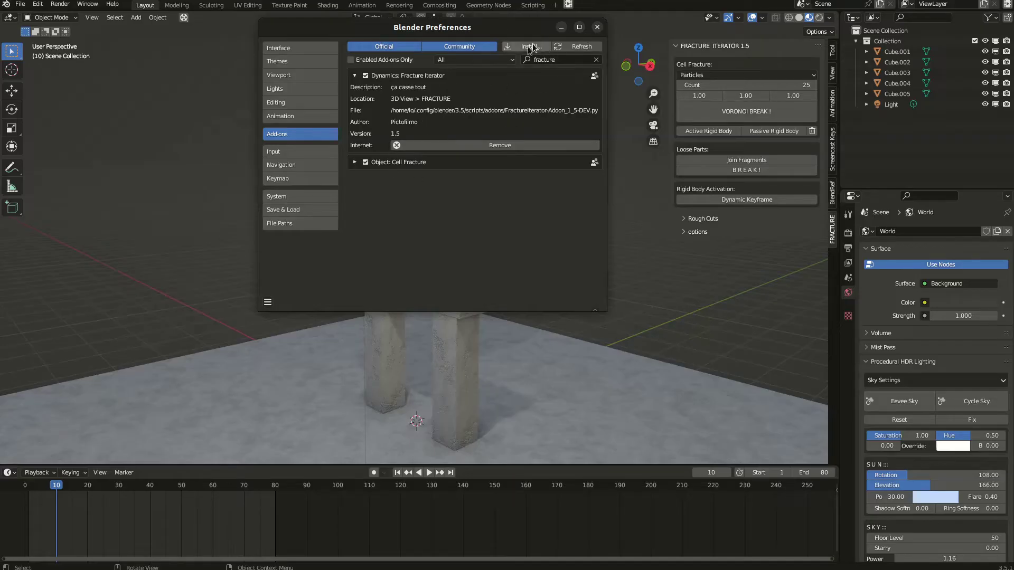
click(356, 163)
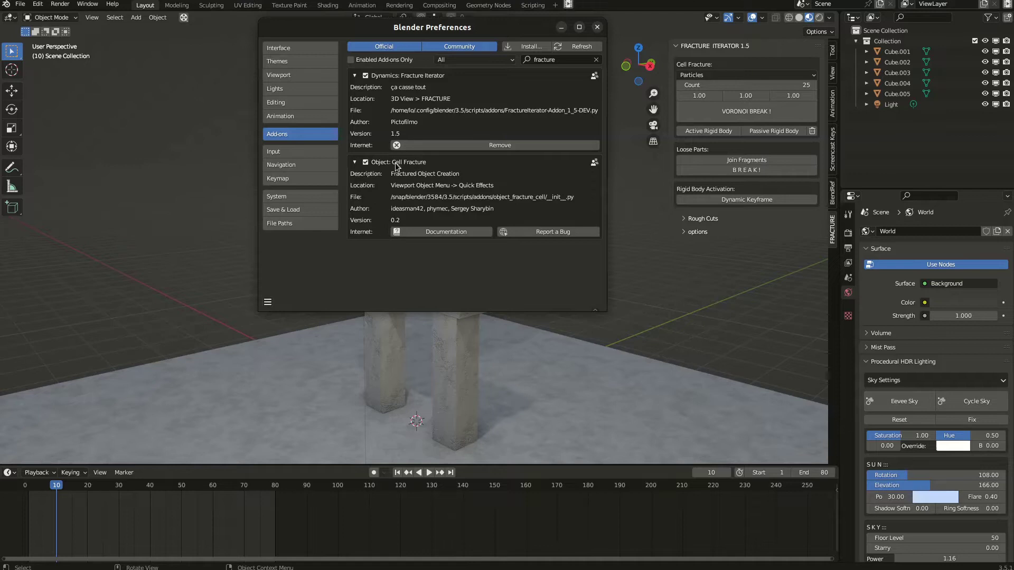
click(354, 163)
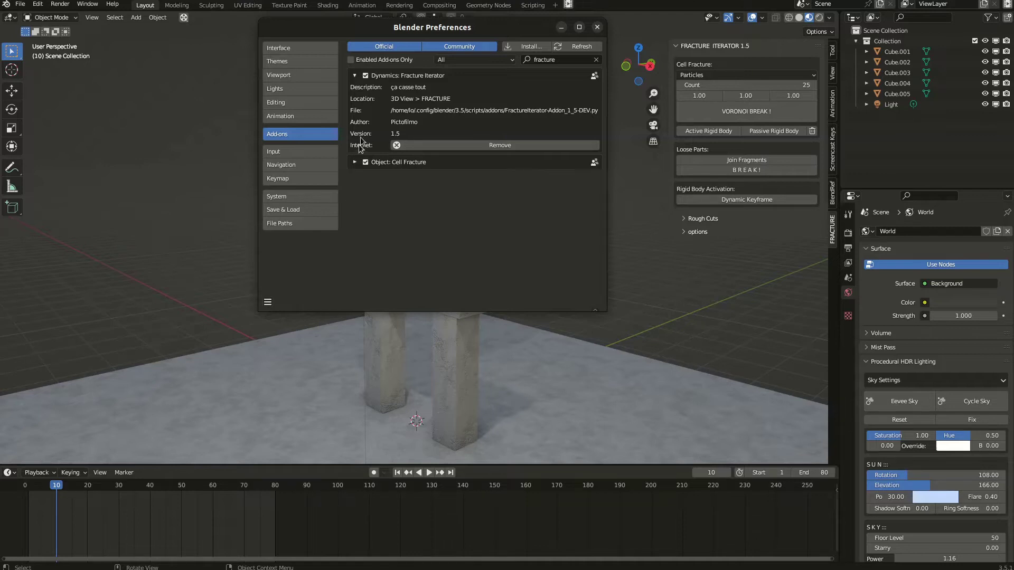
click(355, 75)
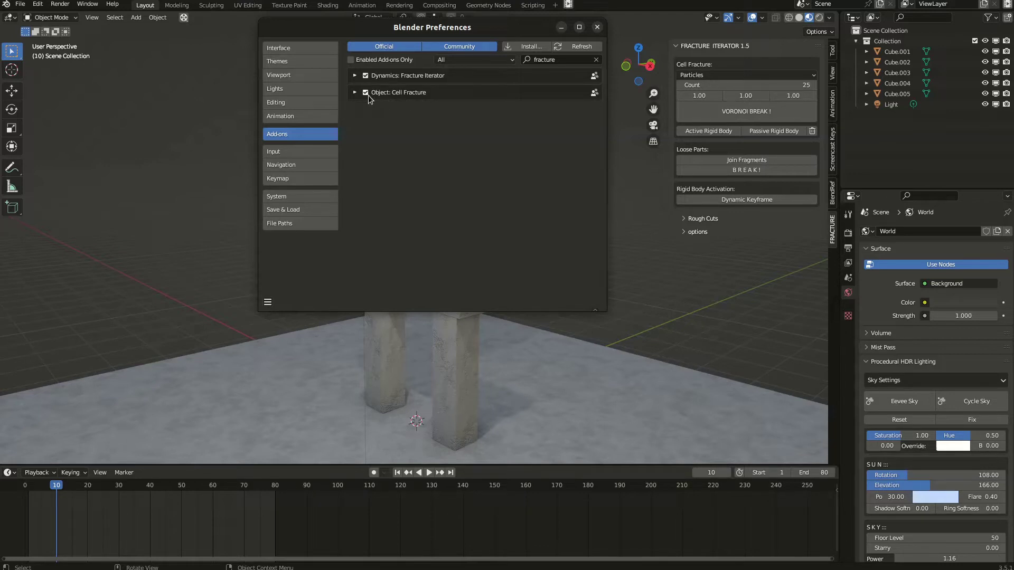
click(366, 92)
click(597, 27)
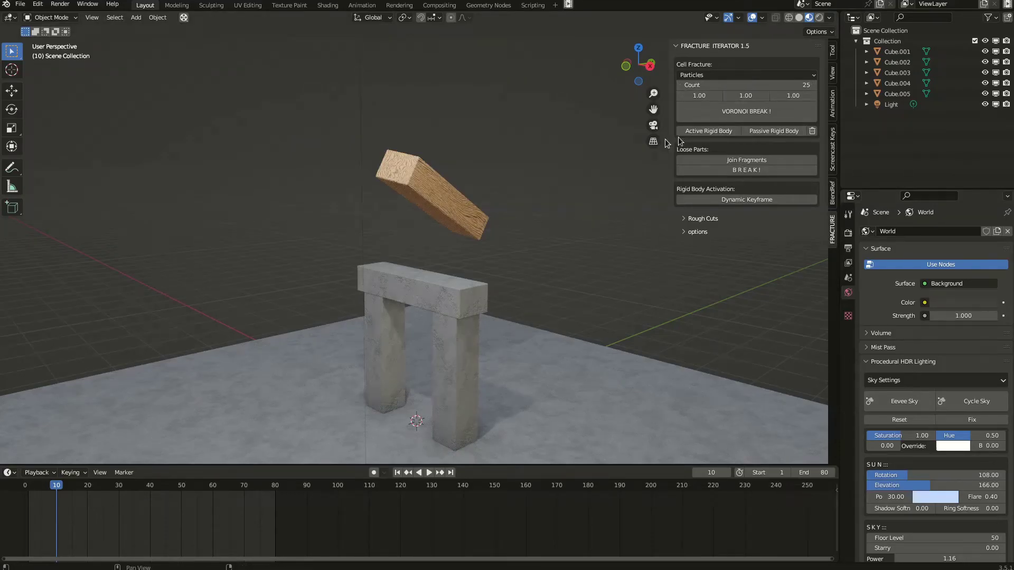
Make the ground, both concrete pillars and the lintel passive rigid bodies
scroll(486, 317, down, 3)
drag(63, 494, 103, 494)
drag(23, 487, 55, 507)
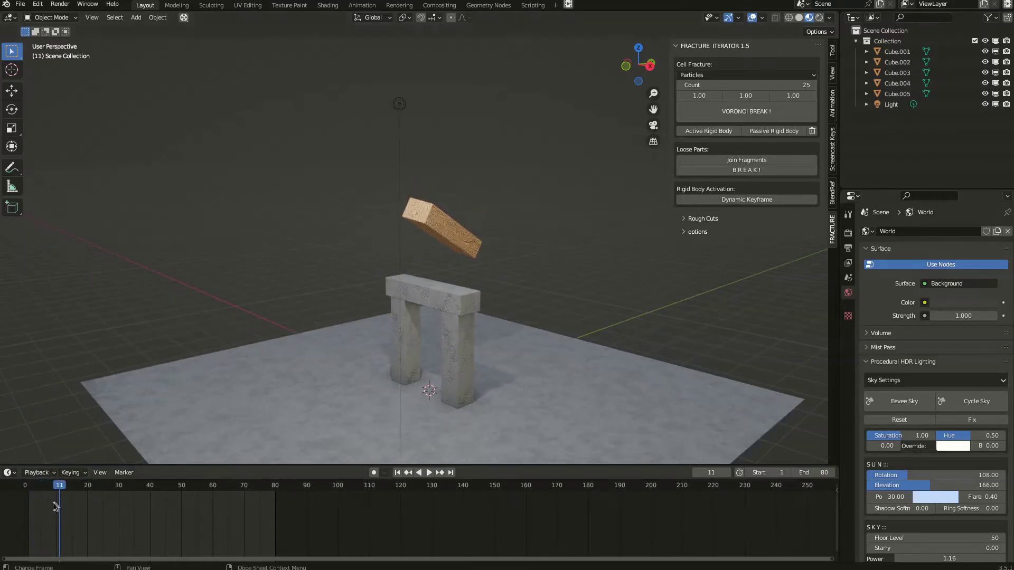
drag(524, 287, 401, 377)
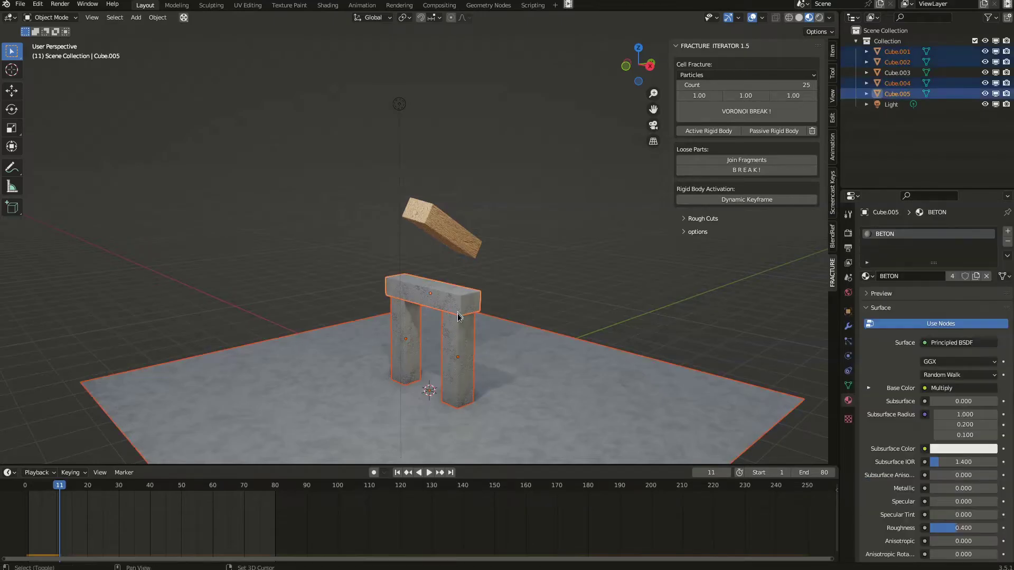
click(773, 131)
Make the wooden beam above the arch an active rigid body and play its fall onto the lintel
click(452, 243)
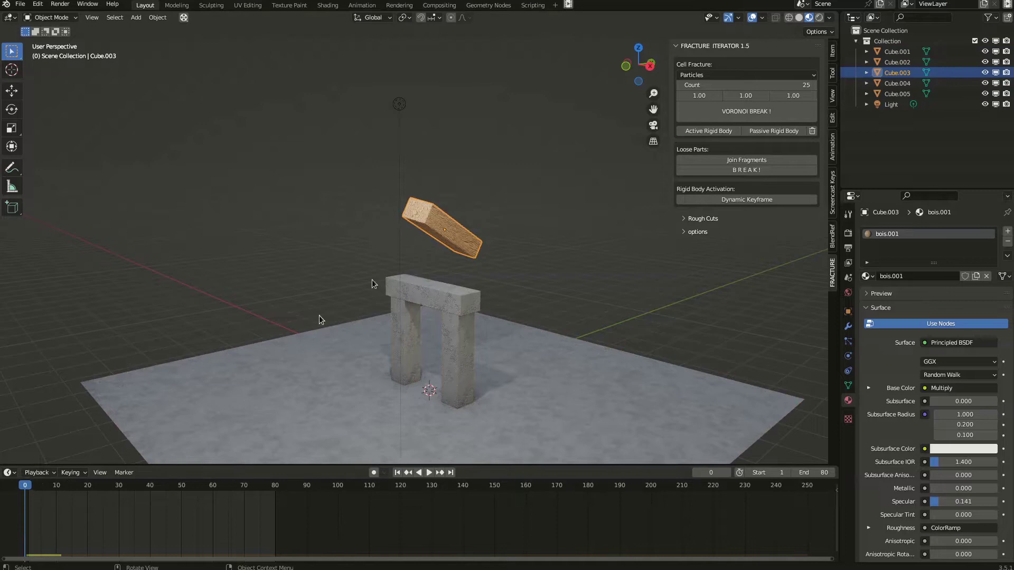
middle_drag(491, 352, 418, 310)
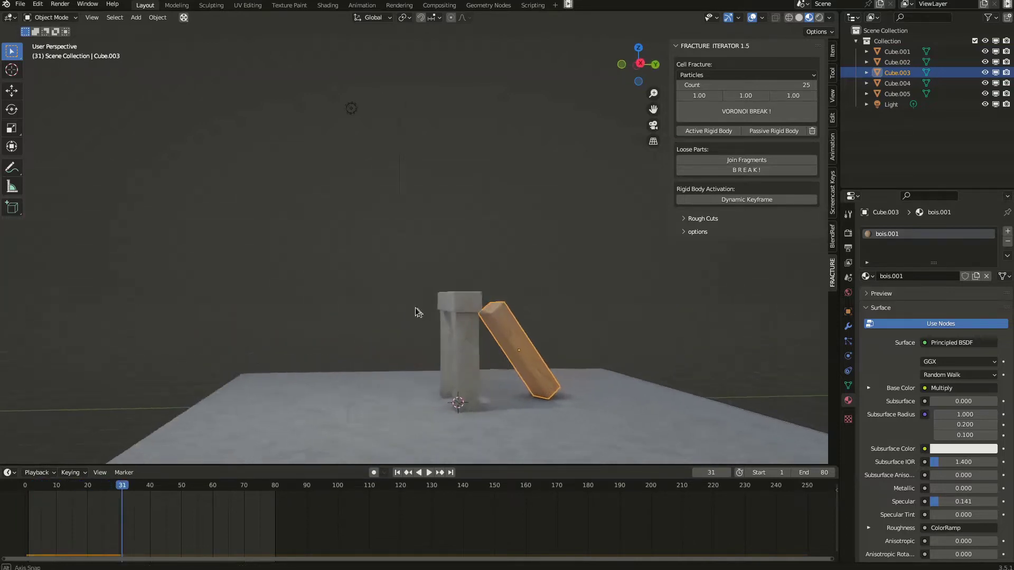
click(23, 486)
At frame 12, apply the Voronoi break to the concrete lintel using Particles with a count of 40
middle_drag(496, 264, 467, 314)
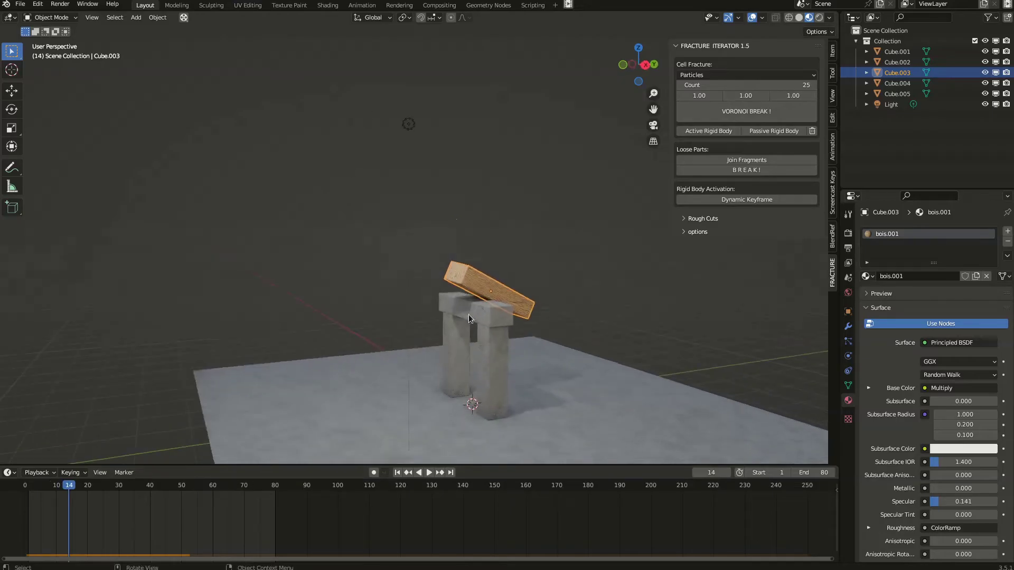
key(Left)
key(Left)
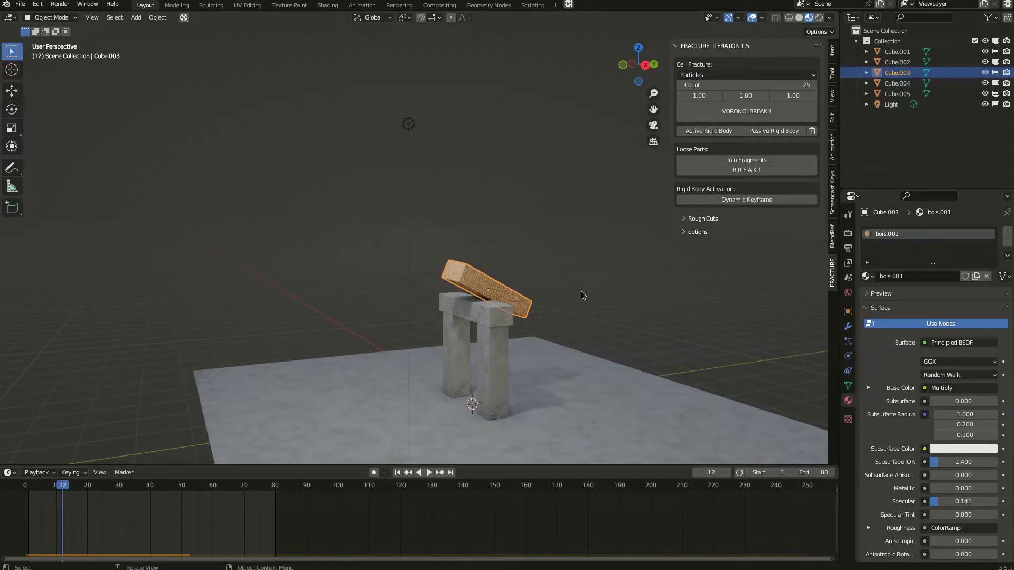
click(497, 313)
middle_drag(482, 317, 572, 321)
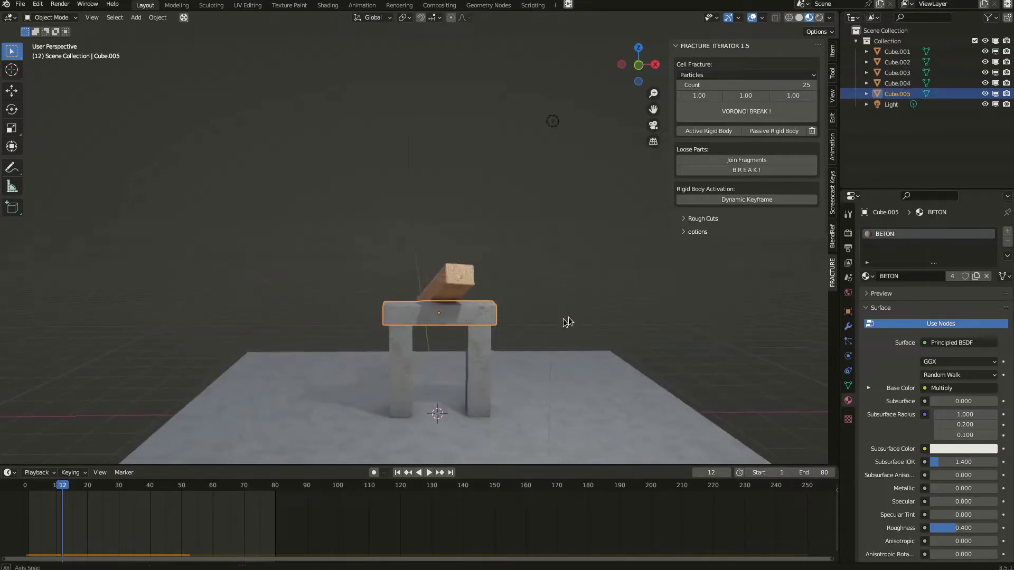
scroll(572, 321, up, 4)
click(739, 85)
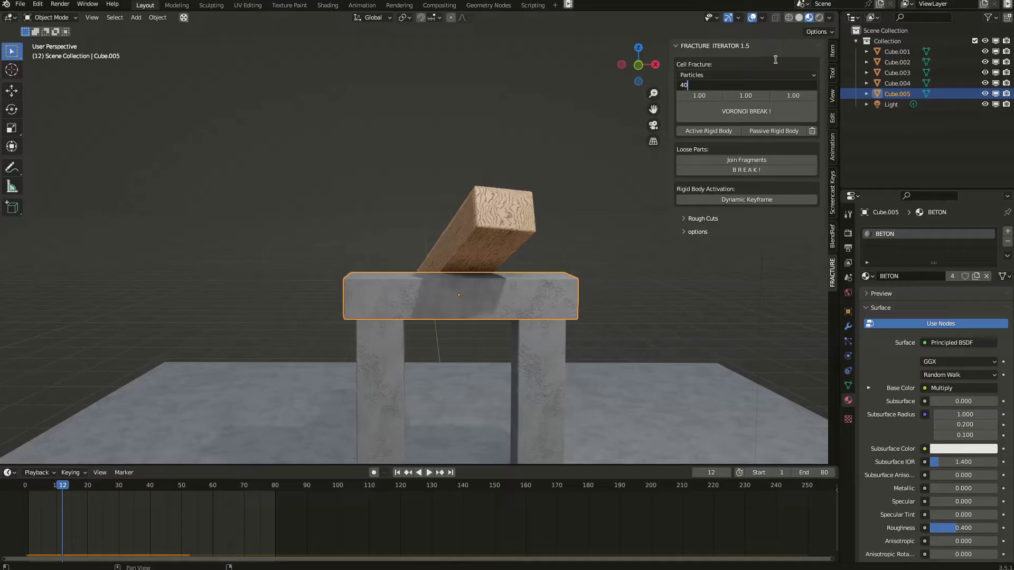
key(Return)
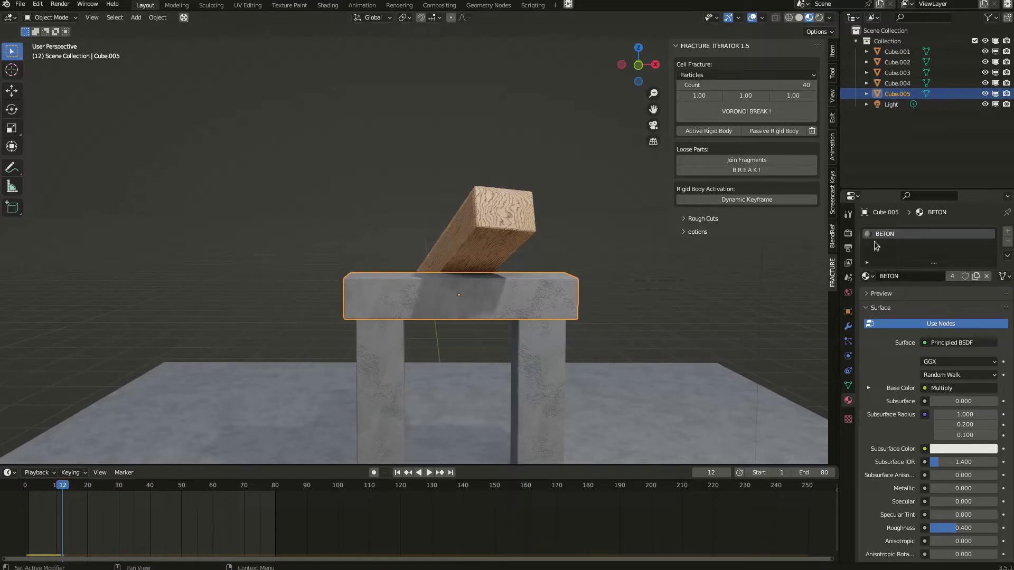
click(757, 117)
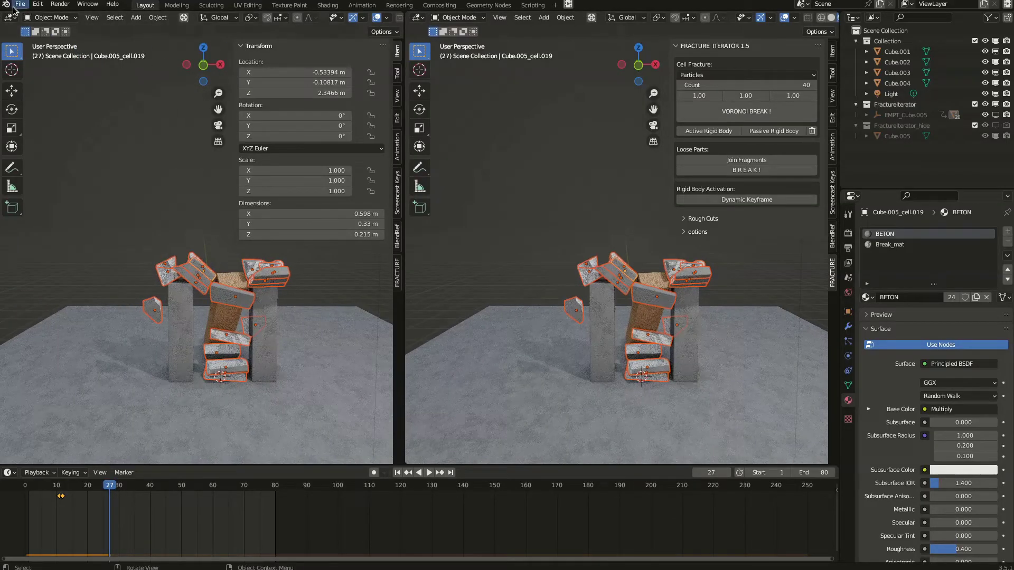
Turn the spare viewport into a Shader Editor showing the fragments' Break_mat material, with the whole node tree framed and the sidebar hidden
click(10, 17)
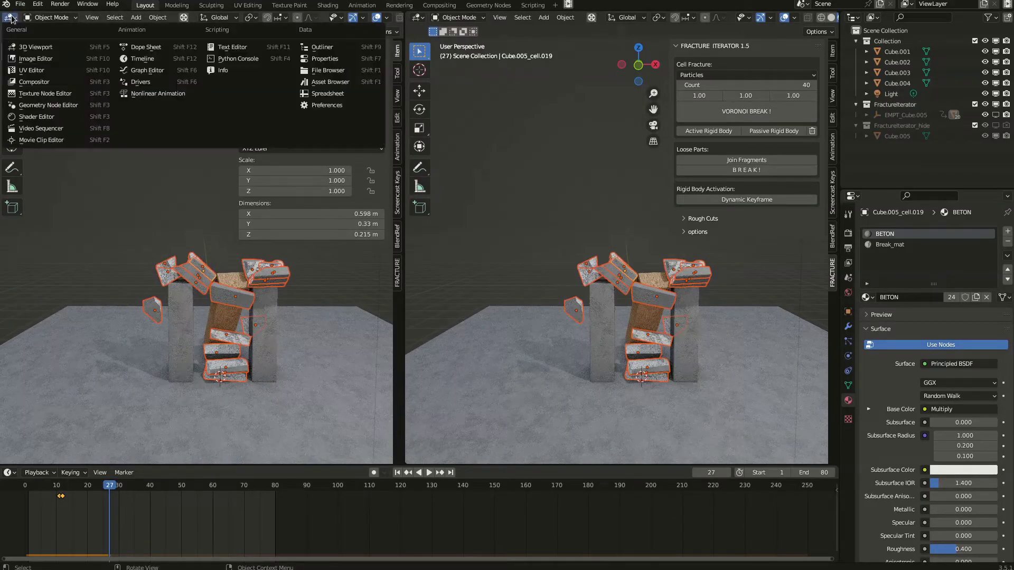
click(40, 116)
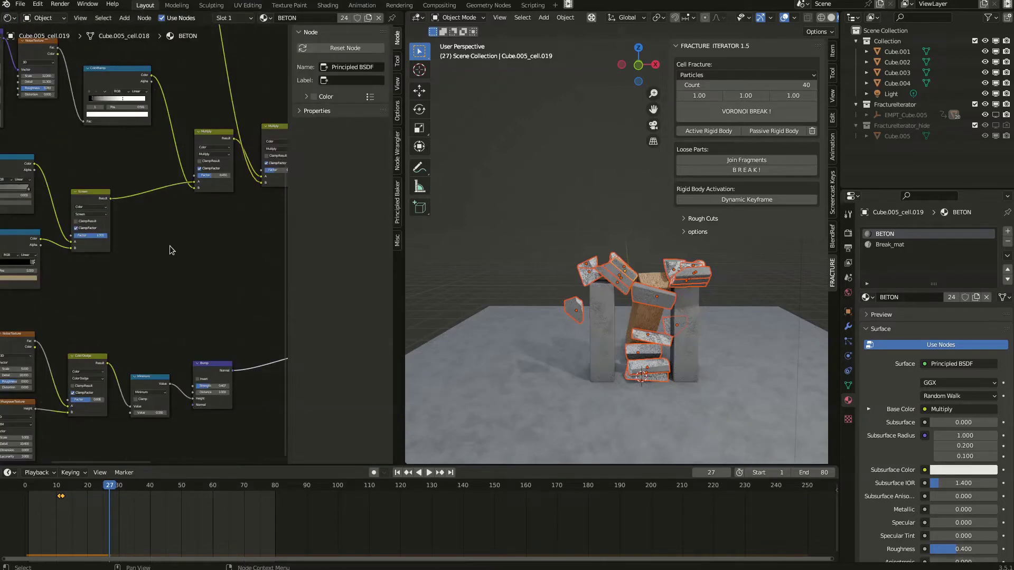
click(925, 247)
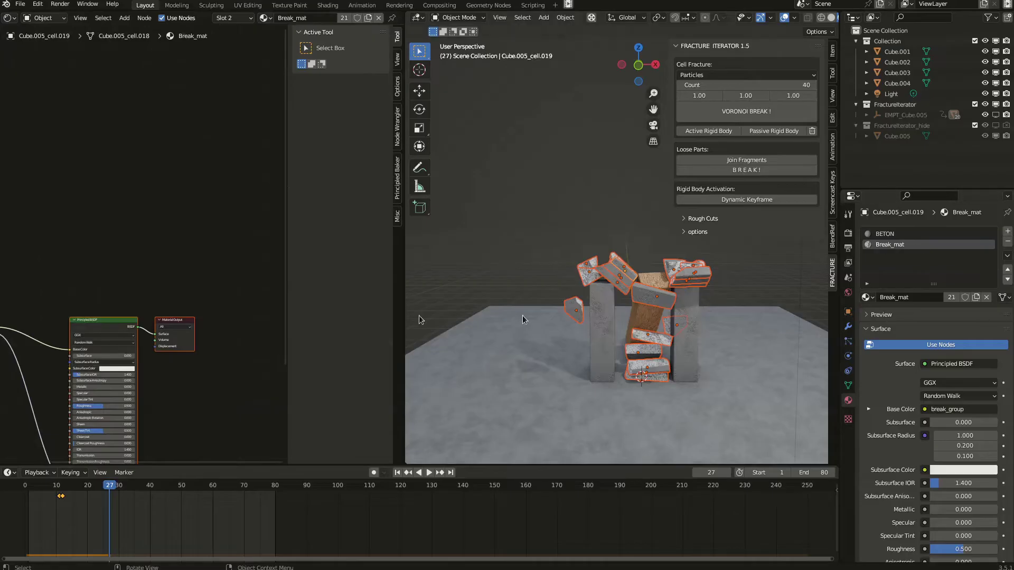
key(Home)
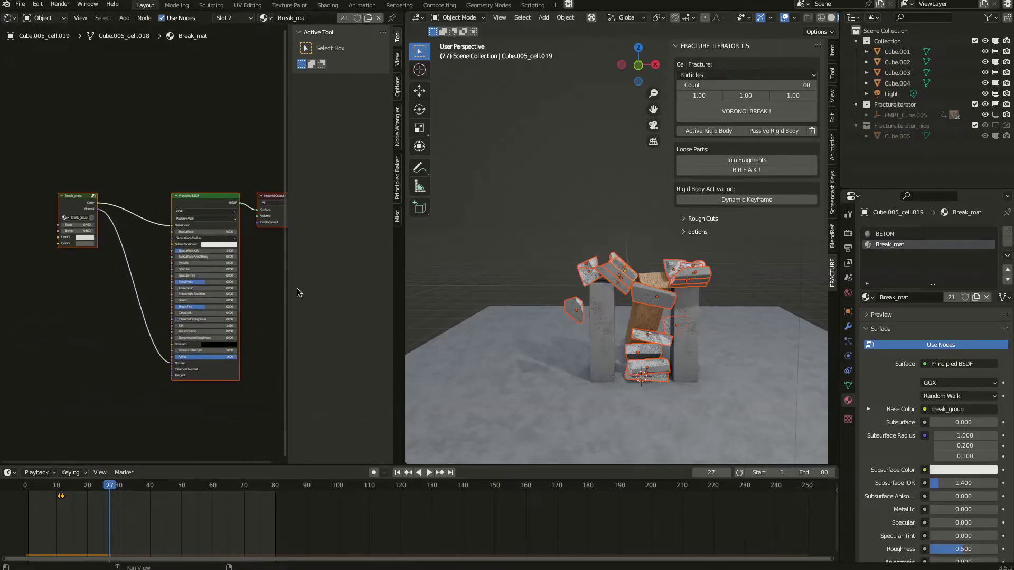
key(n)
Set the break_group node's Scale to 2.890 and Bump to 1.300 in Break_mat
scroll(210, 265, up, 2)
scroll(211, 265, up, 2)
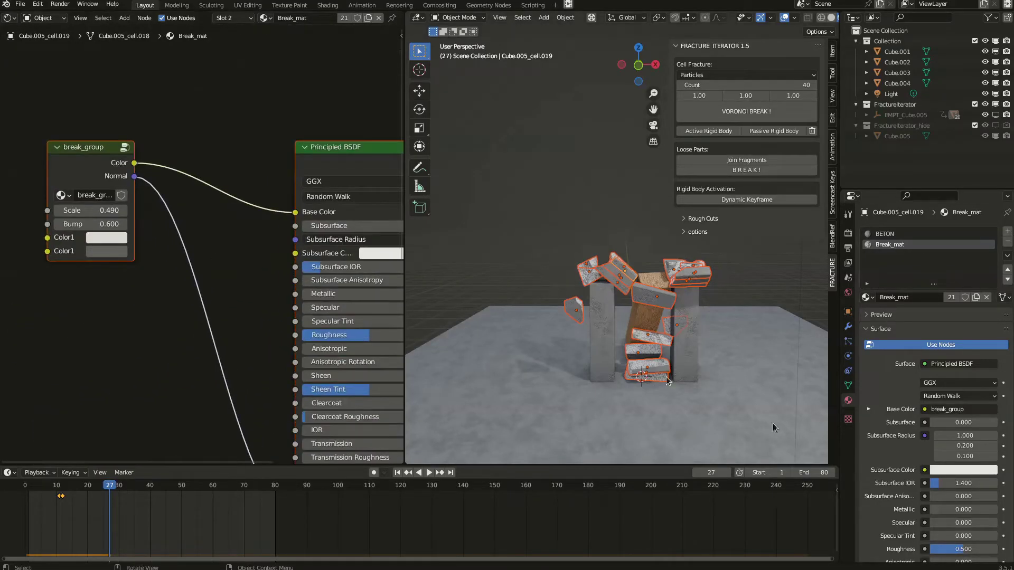
scroll(635, 313, up, 3)
scroll(80, 213, up, 1)
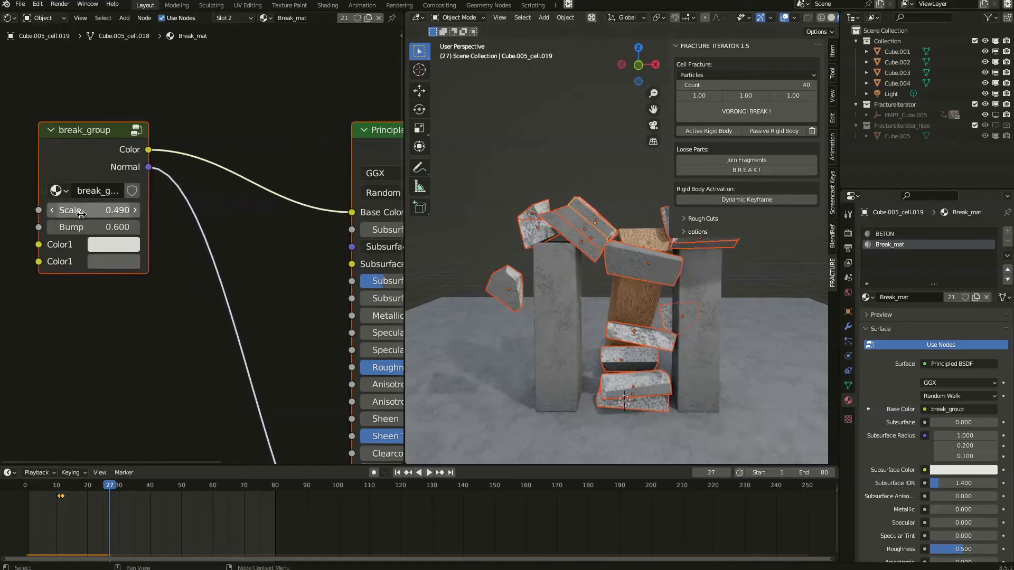
drag(91, 214, 137, 215)
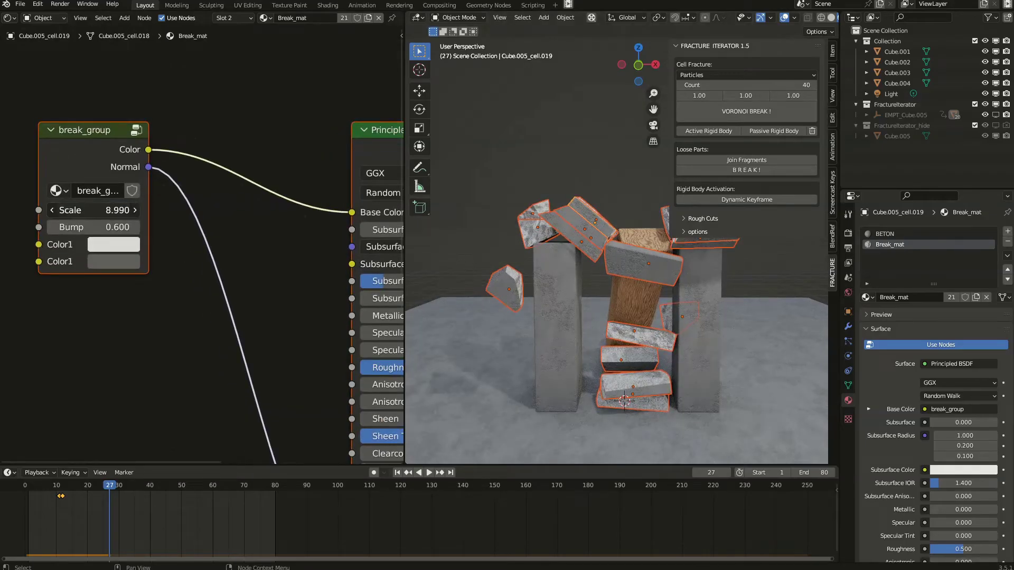
drag(106, 210, 129, 227)
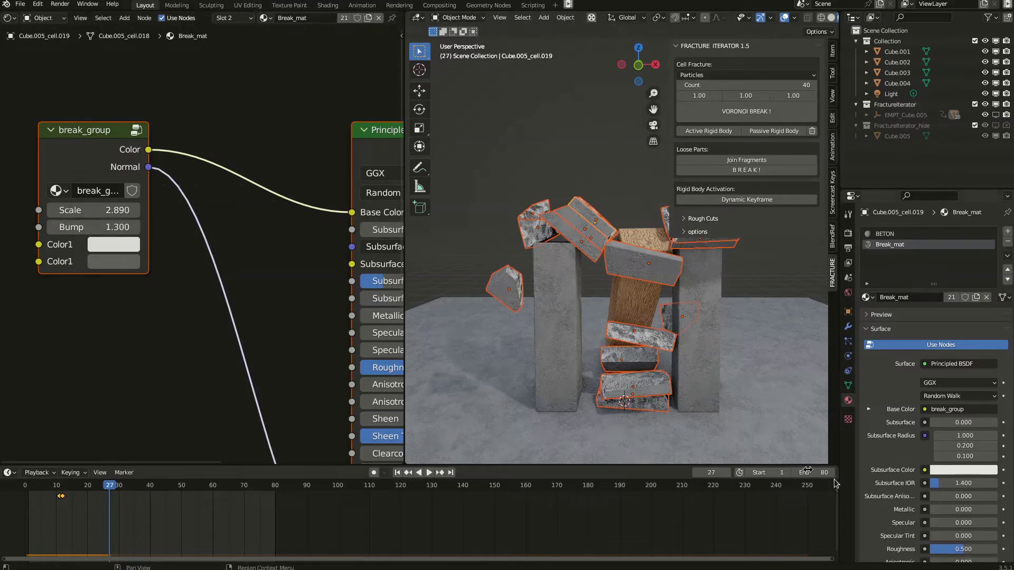
Play the collapse up to frame 49 and inspect the broken faces of the fragments from several angles
middle_drag(623, 296, 597, 278)
key(space)
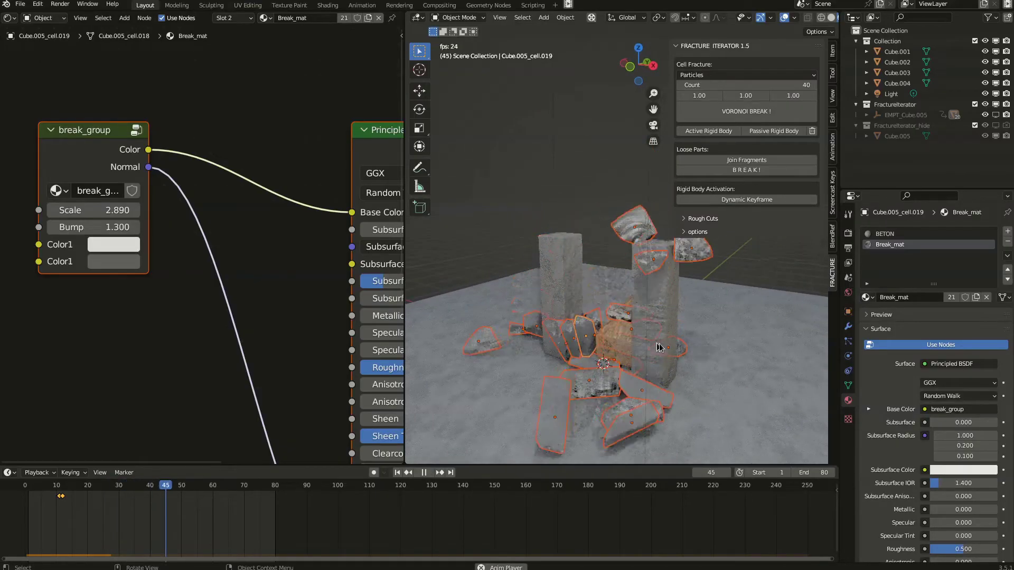
key(space)
middle_drag(599, 373, 607, 317)
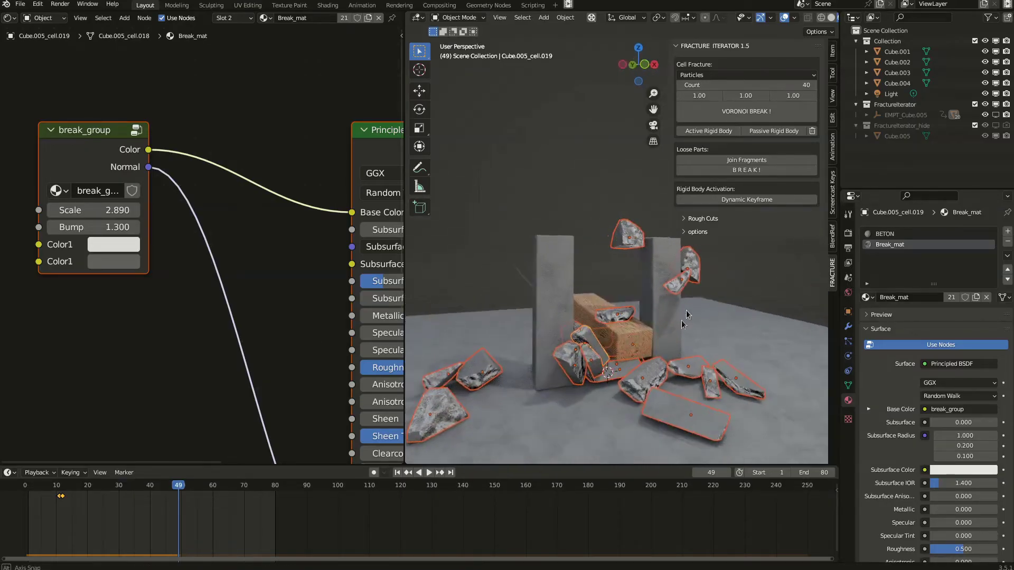
At frame 6, apply a second Voronoi break to the lintel's middle fragments with a particle count of 6
drag(38, 487, 44, 487)
middle_drag(576, 253, 662, 230)
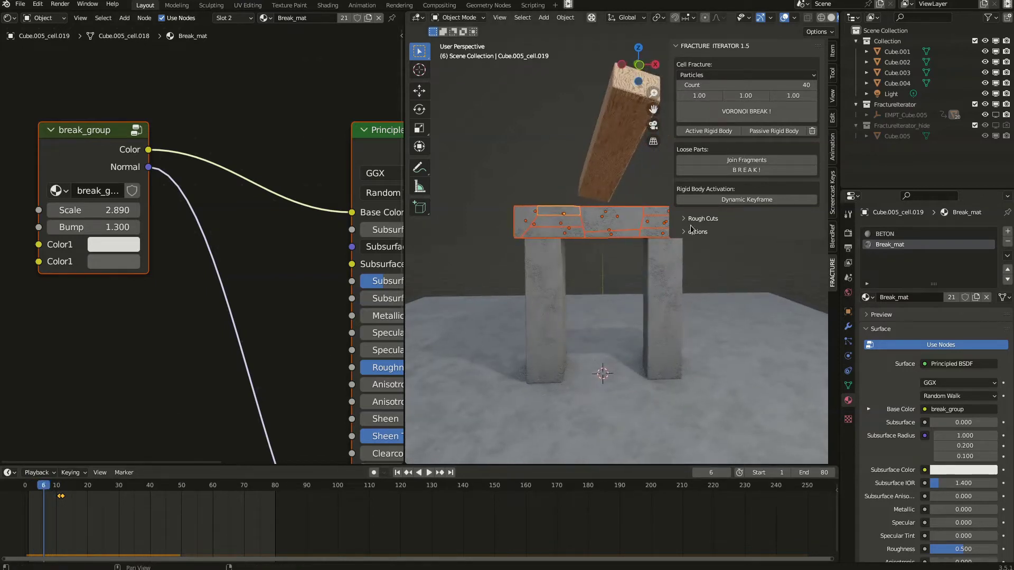
click(629, 213)
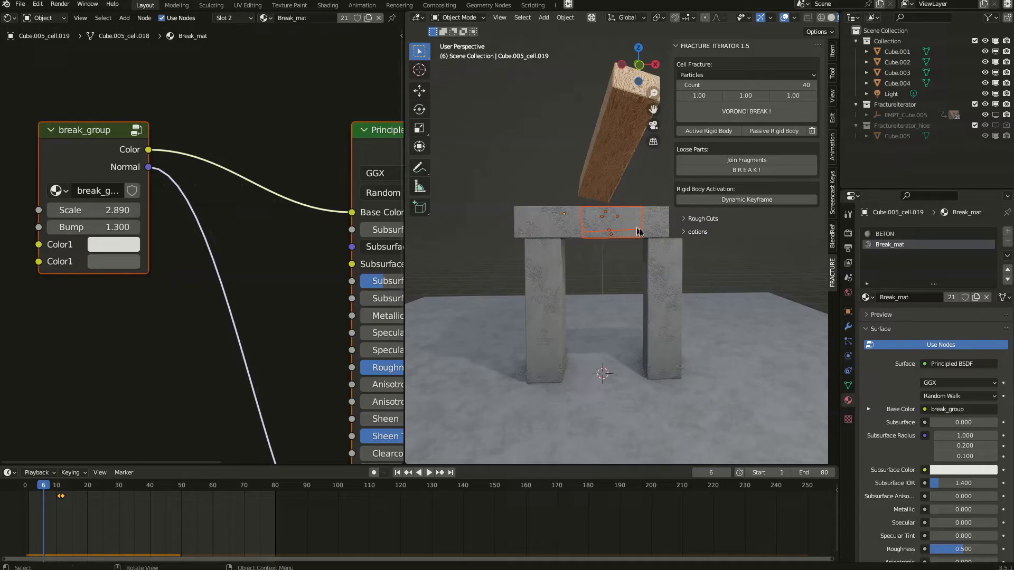
click(785, 86)
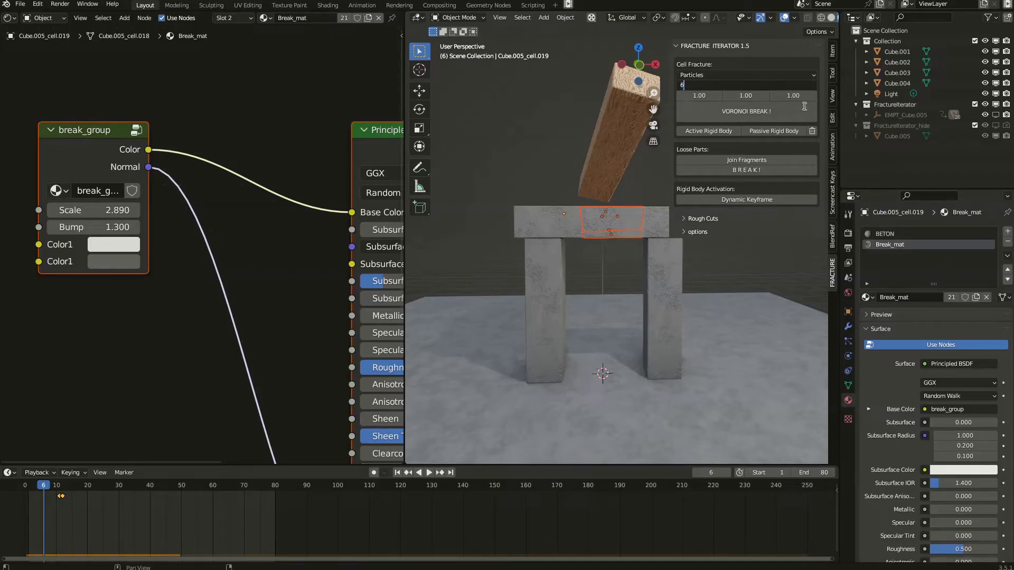
key(Return)
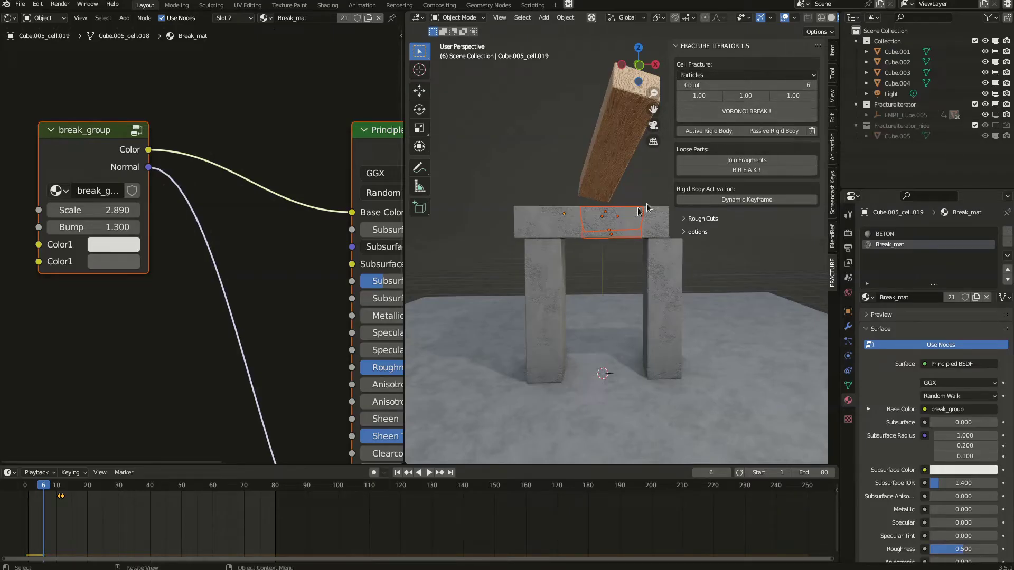
click(613, 219)
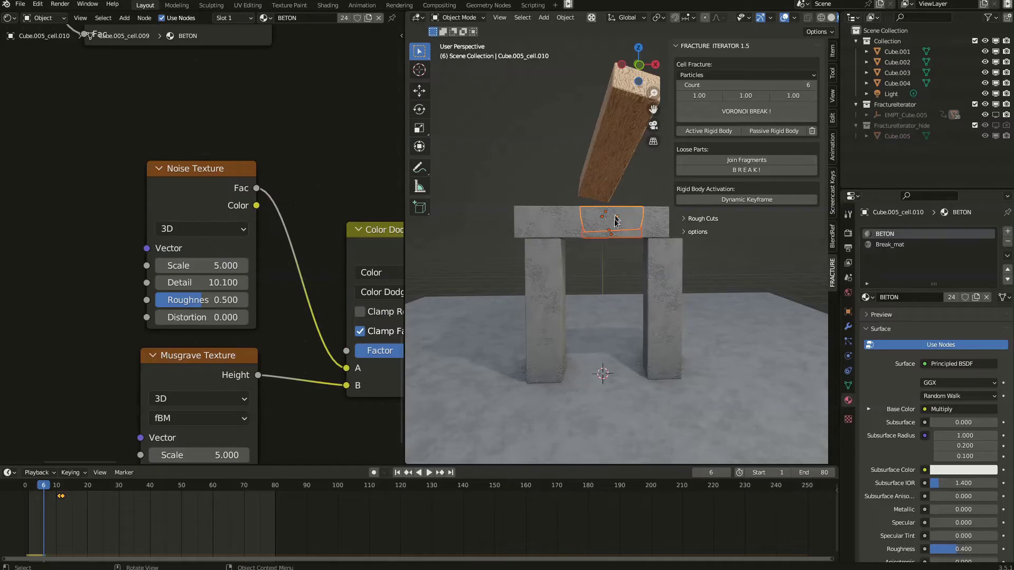
click(742, 115)
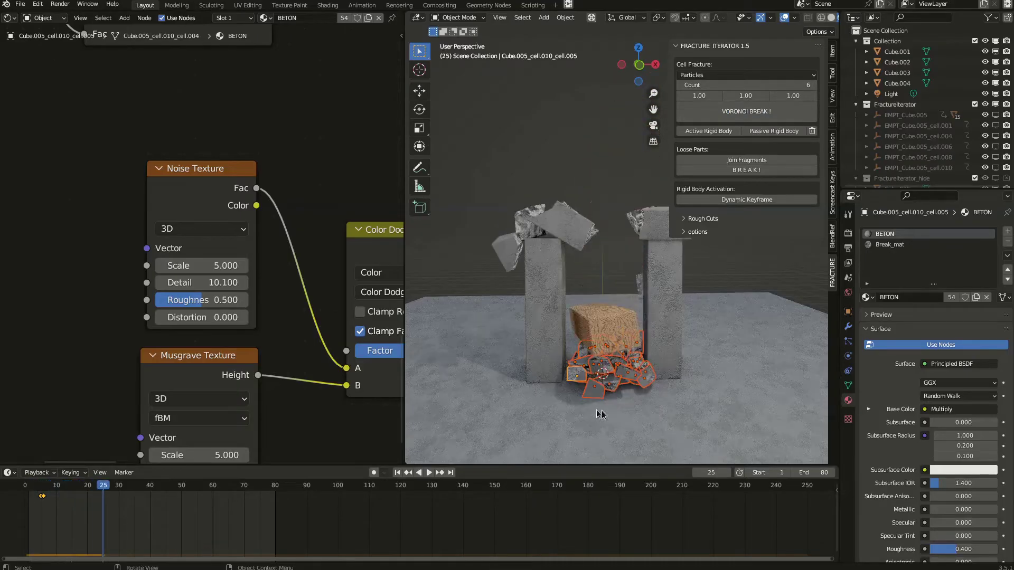
Shift the new middle fragments' activation keyframes to about frame 12 and play the collapse
key(g)
click(80, 505)
key(shift+Left)
key(space)
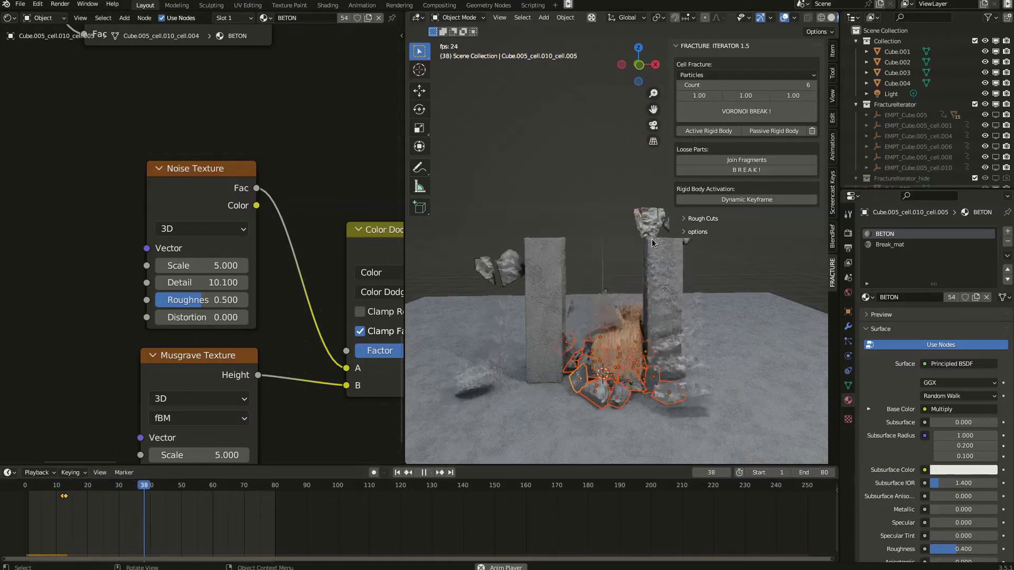
key(space)
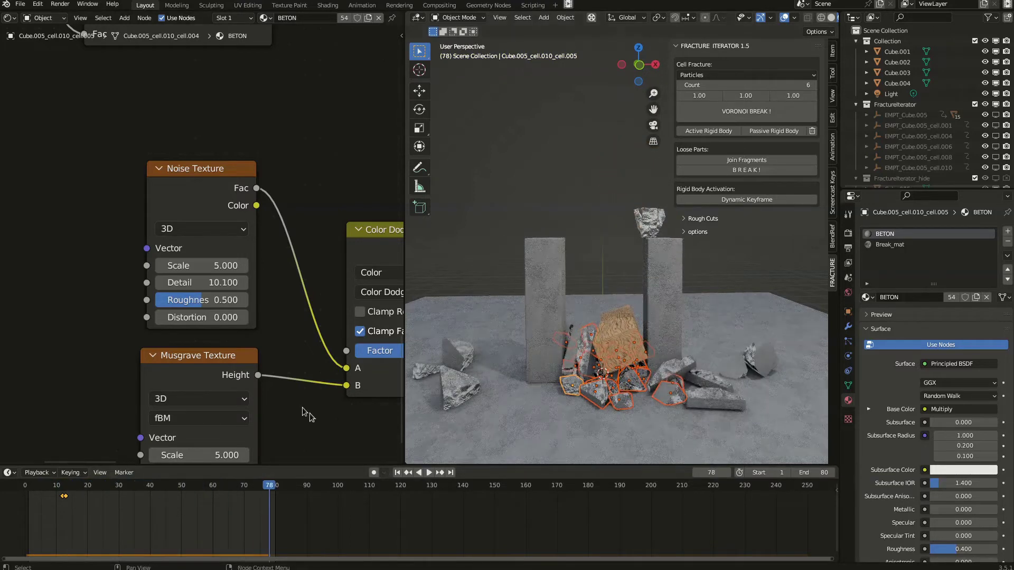
At frame 32, apply the Voronoi break with count 6 to the fragment falling outside the left pillar, and play the result
key(space)
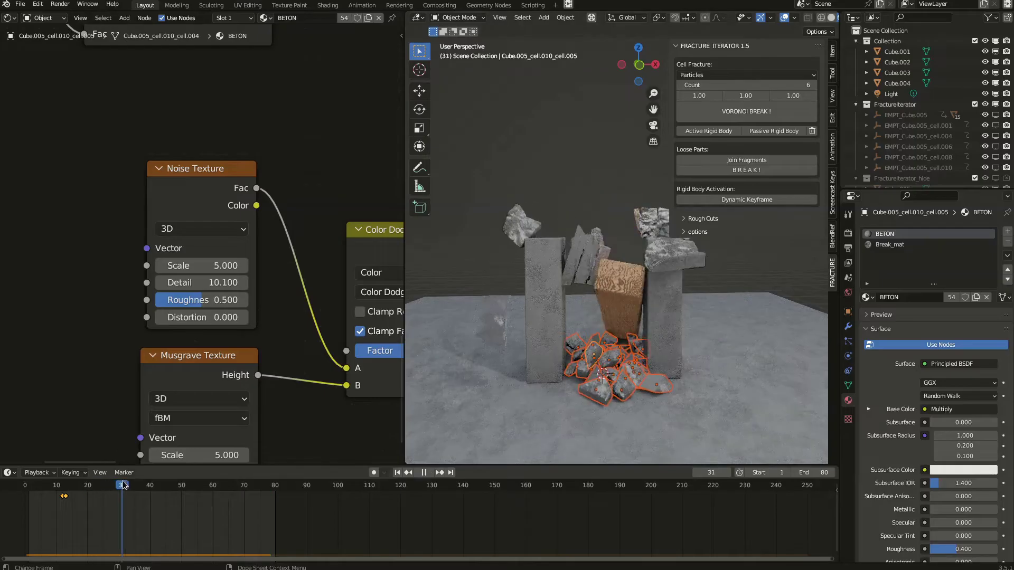
key(space)
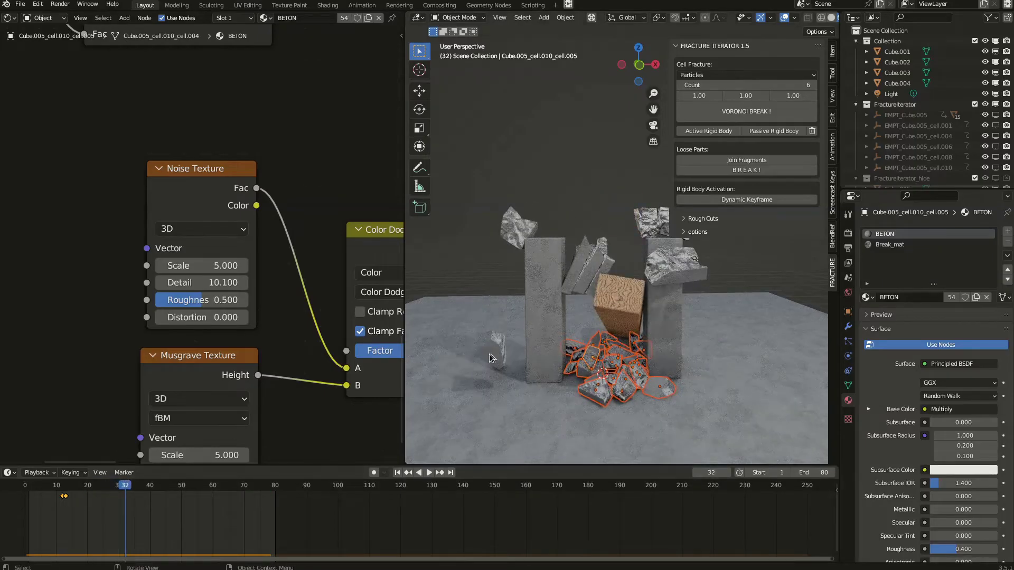
click(494, 357)
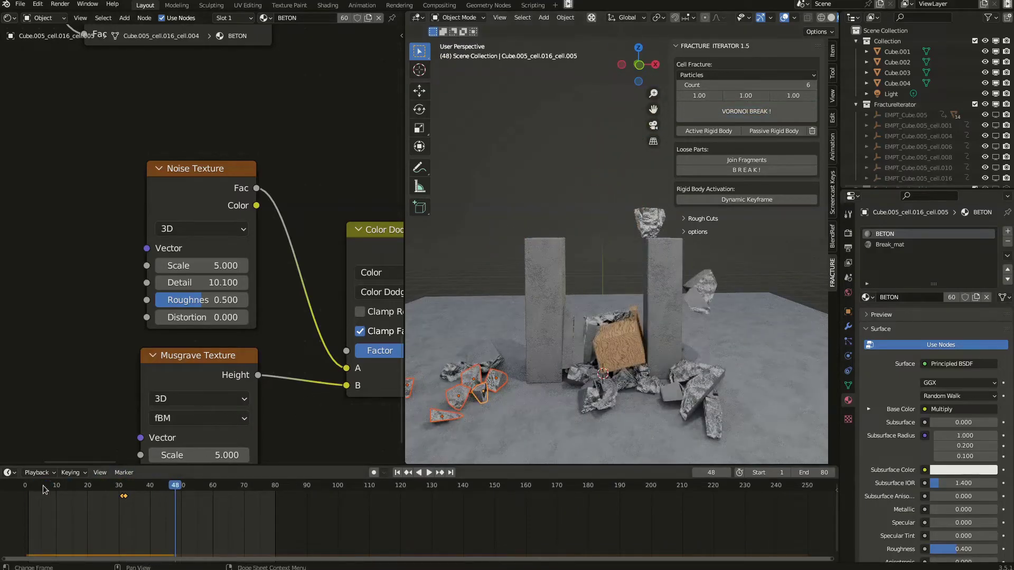
key(space)
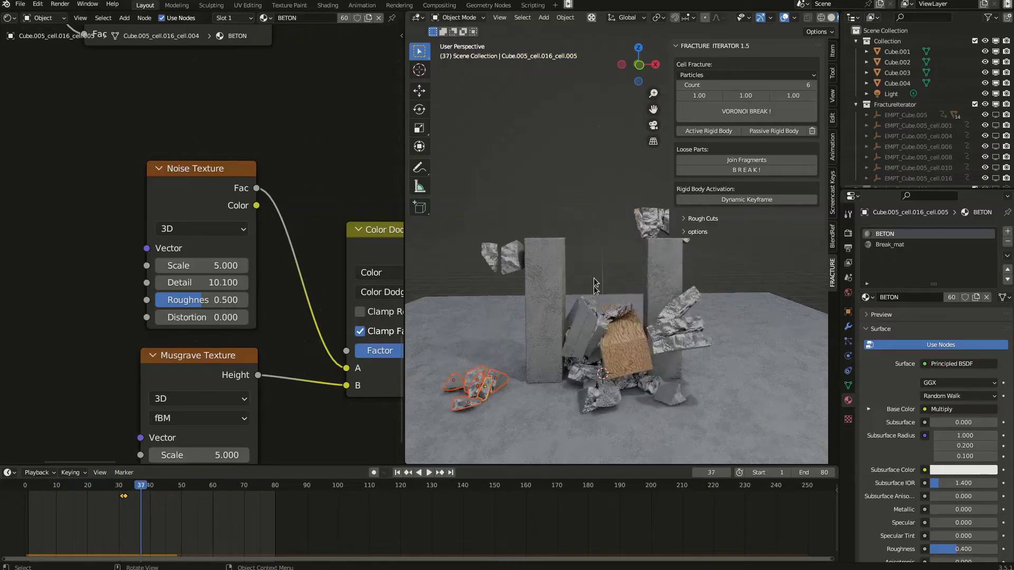
Fracture the left concrete pillar with the Voronoi break at about frame 16, using a particle count of 40
click(561, 295)
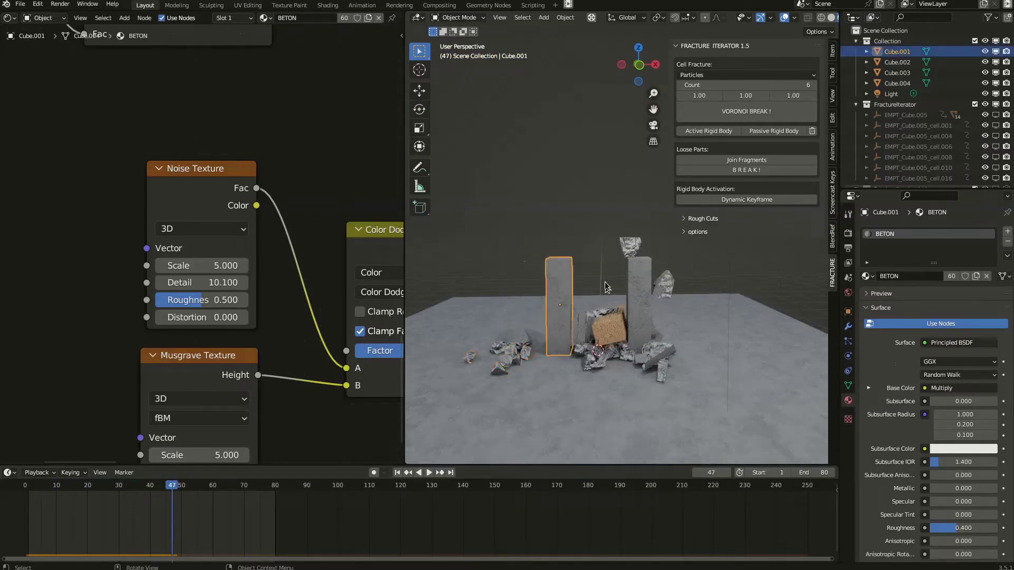
middle_drag(592, 253, 602, 236)
click(796, 85)
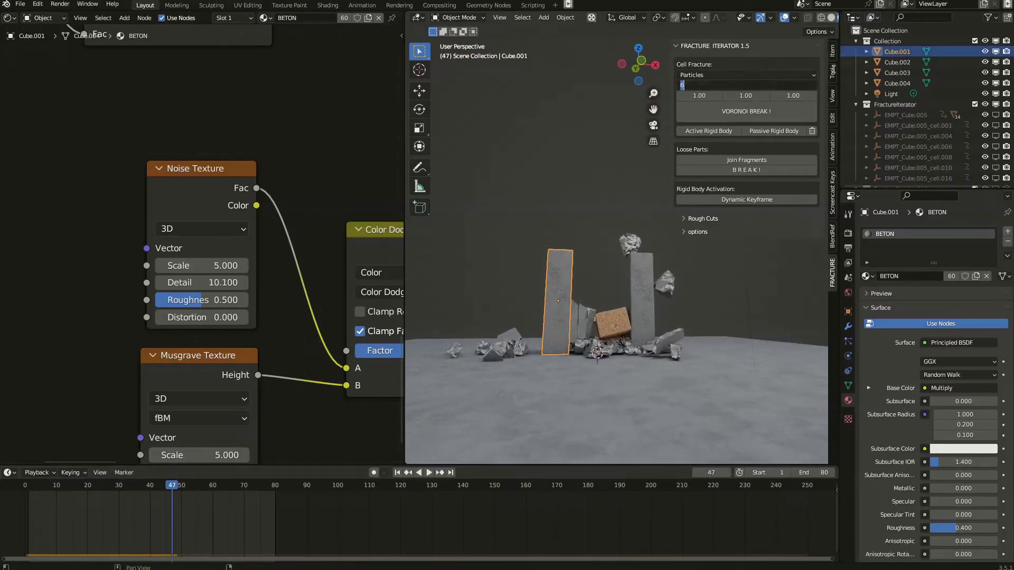
key(Return)
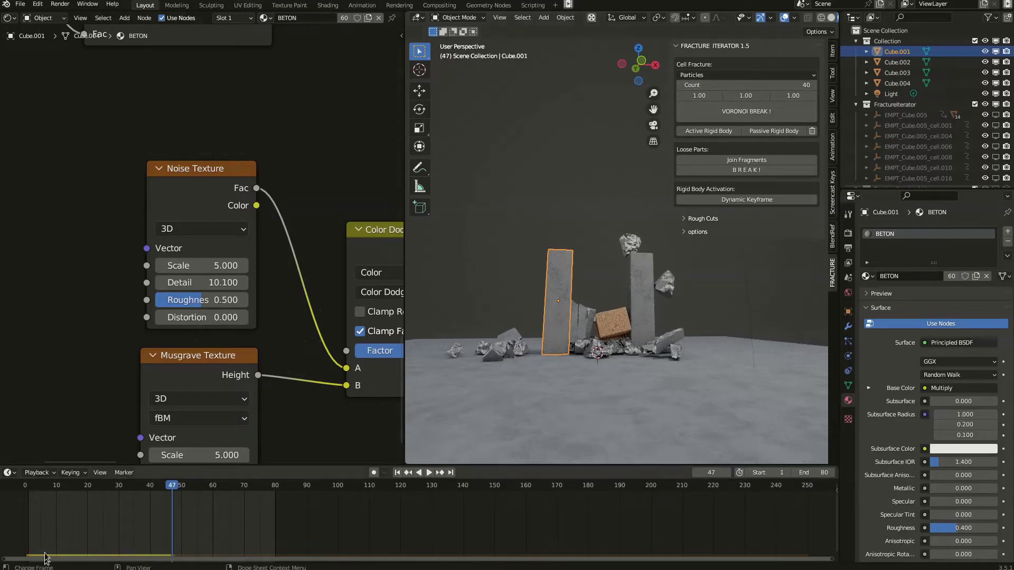
click(24, 501)
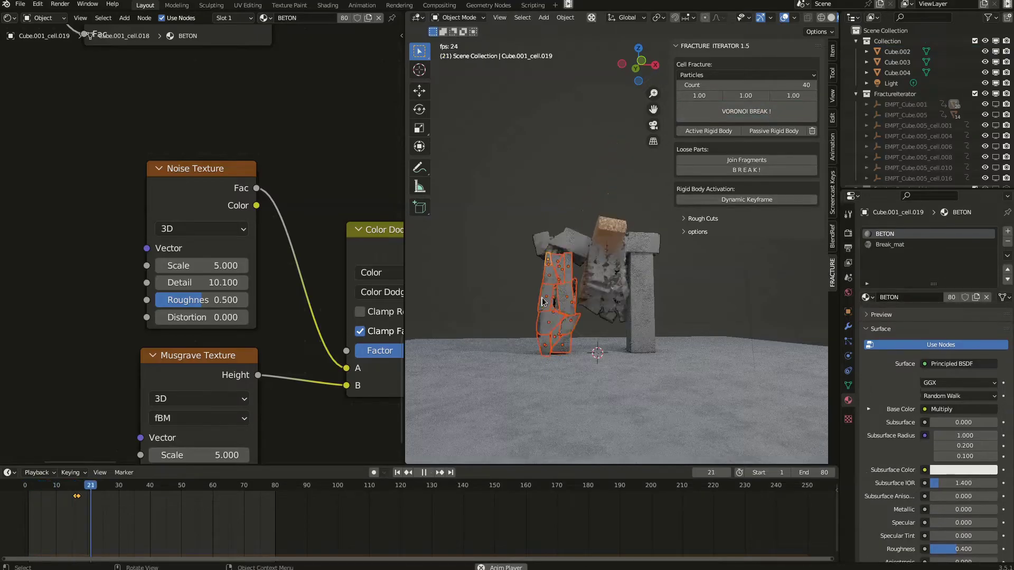
At frame 17, exclude the left pillar's top fragments from the selection and move the lower fragments' keyframes 96 frames forward
drag(116, 491, 78, 490)
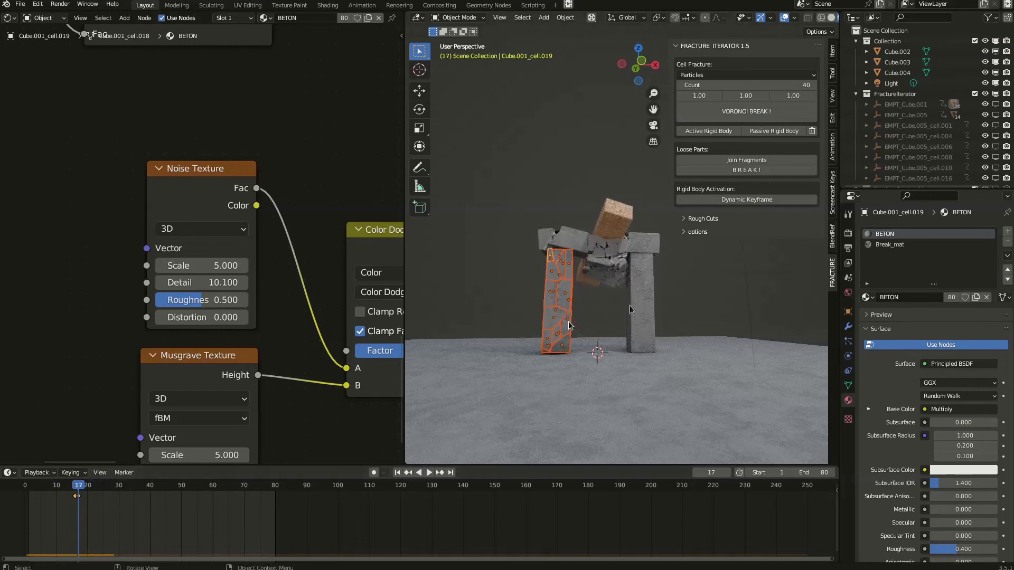
key(c)
mouse_move(558, 230)
shift+mouse_down()
mouse_move(548, 250)
mouse_move(571, 268)
shift+mouse_up()
right_click(572, 268)
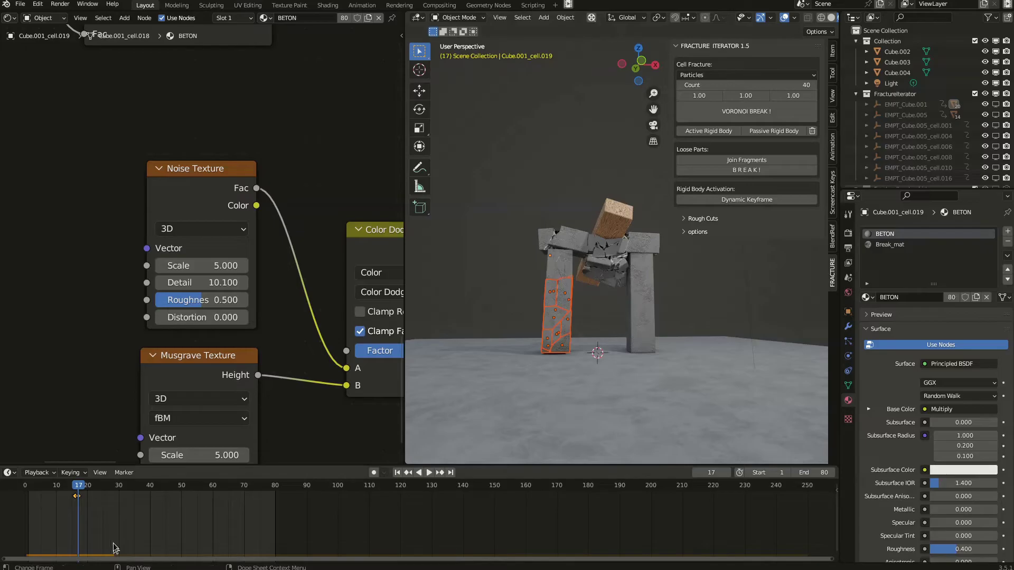
text(g96)
key(Return)
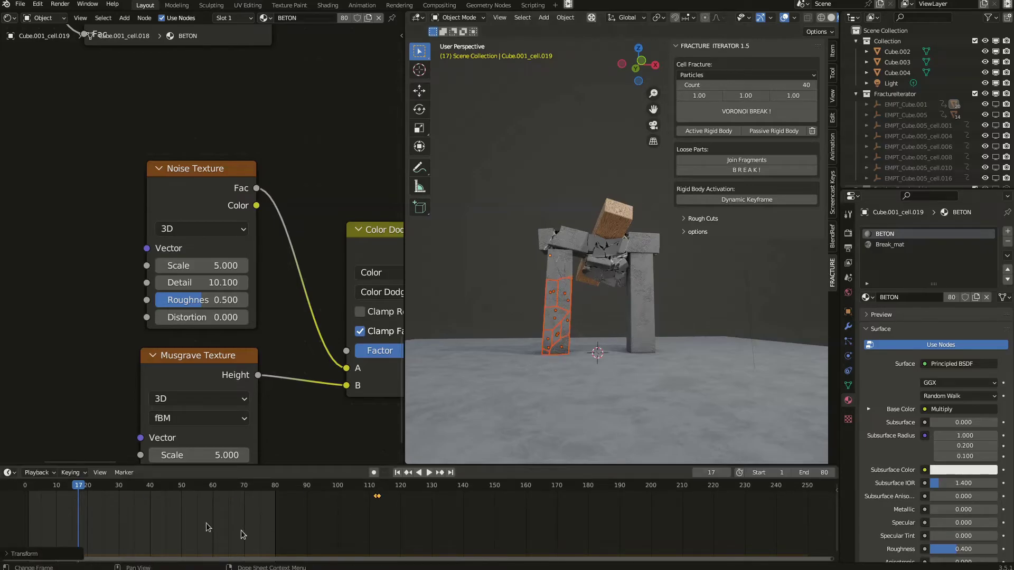
Replay the simulation from the start and examine how the top of the left pillar breaks
click(21, 490)
key(space)
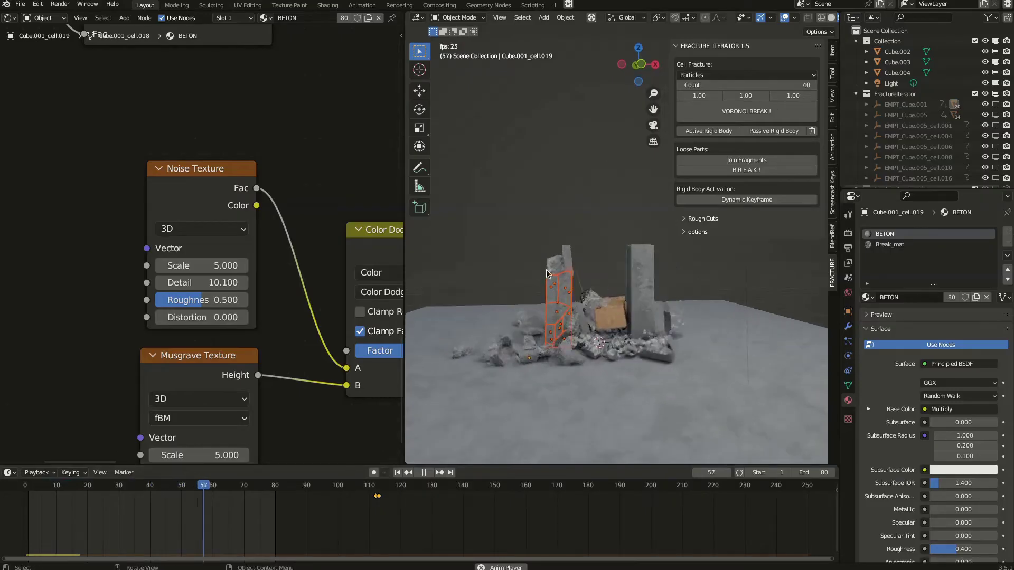
scroll(607, 317, up, 2)
key(space)
click(24, 490)
key(space)
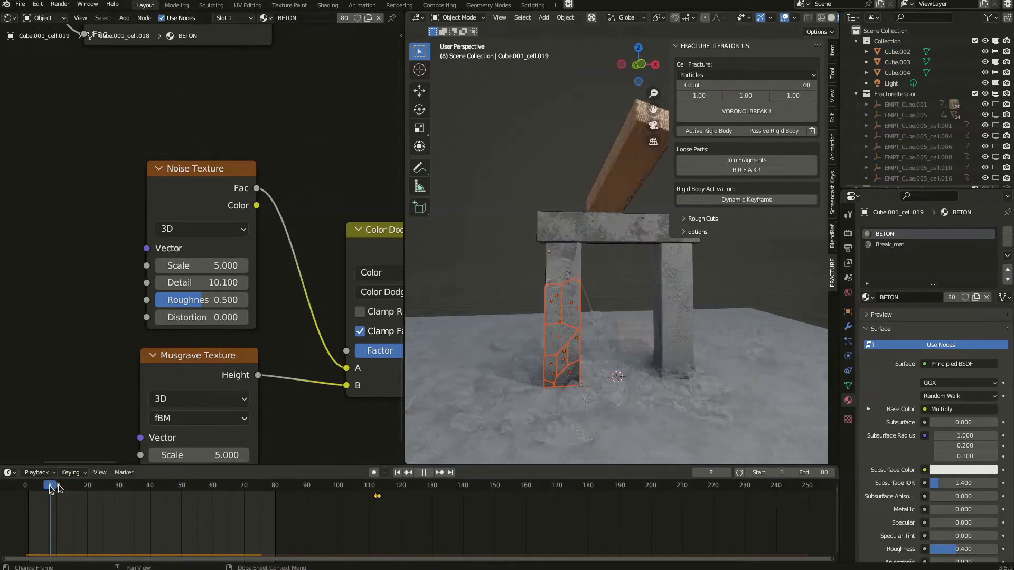
key(space)
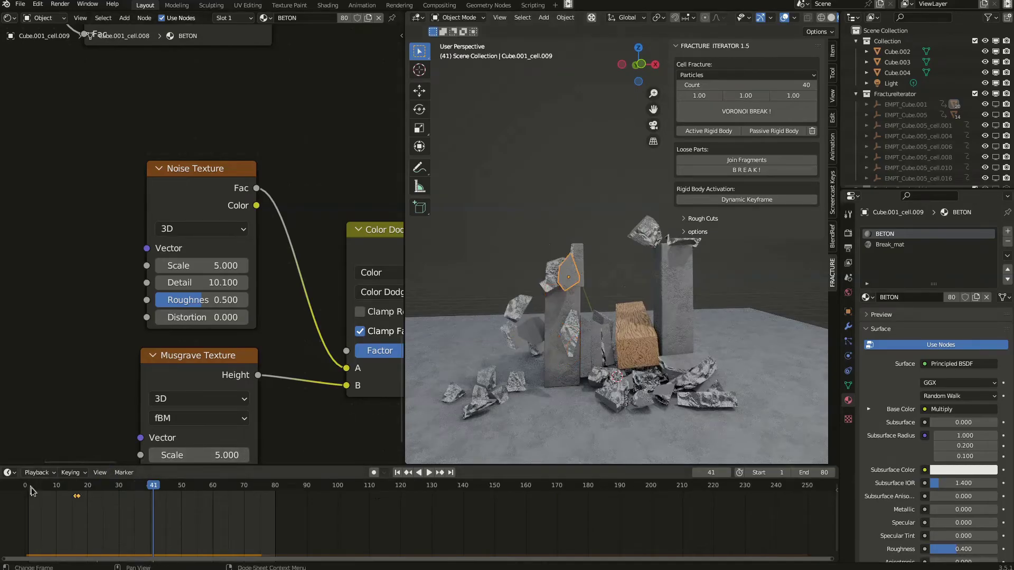
At frame 12, switch to solid shading and apply the Voronoi break with count 7 to three fragments atop the left pillar
click(63, 485)
shift+click(575, 266)
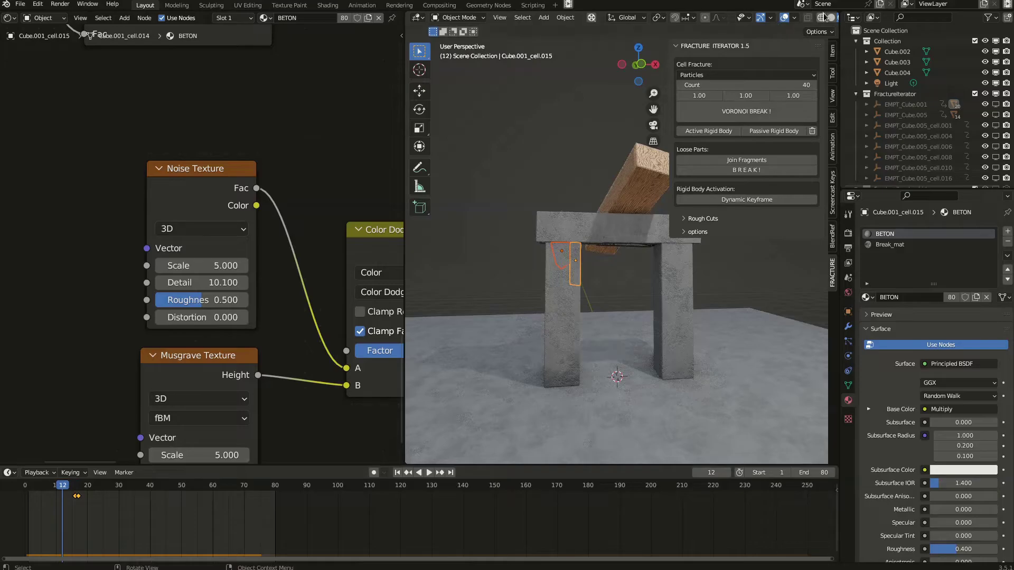
click(832, 19)
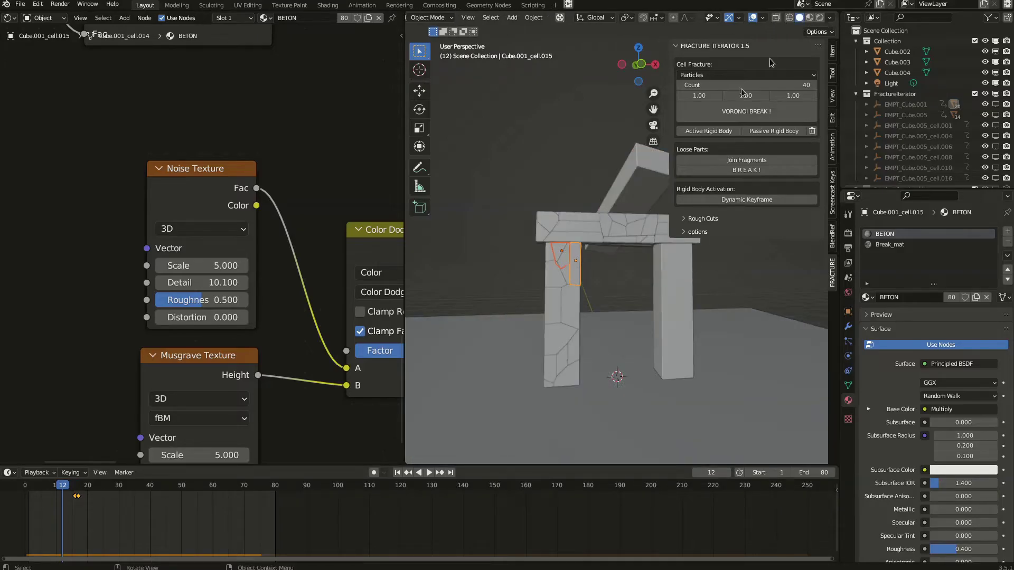
shift+click(567, 257)
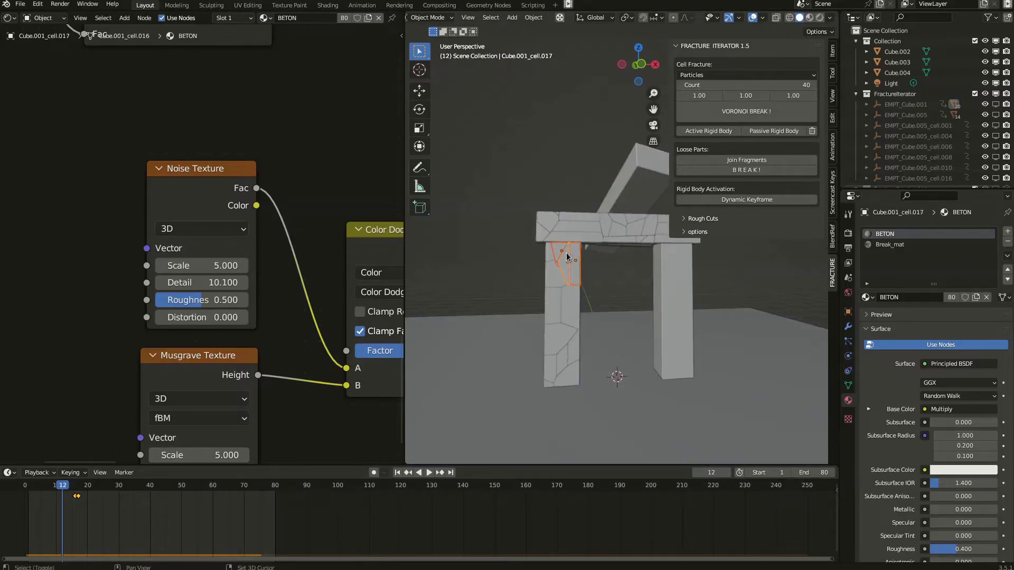
click(782, 85)
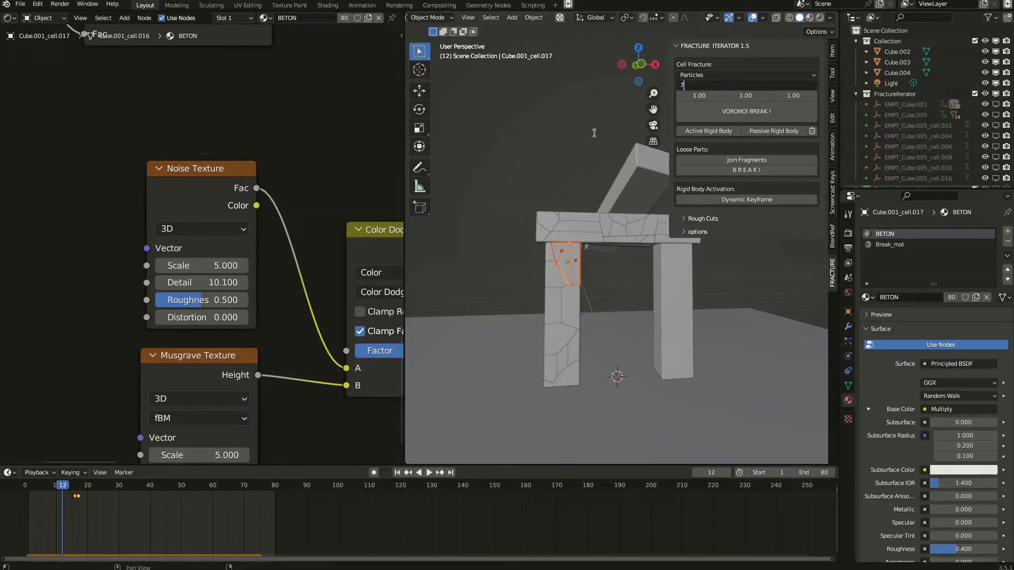
click(769, 118)
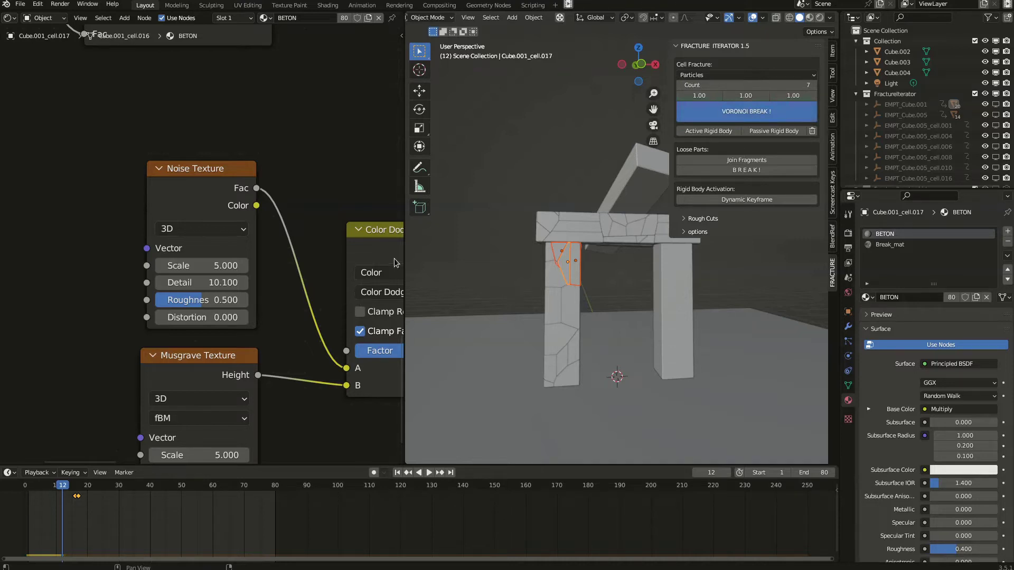
Play the collapse and inspect the pillar and lintel debris at frame 26 from several angles
key(space)
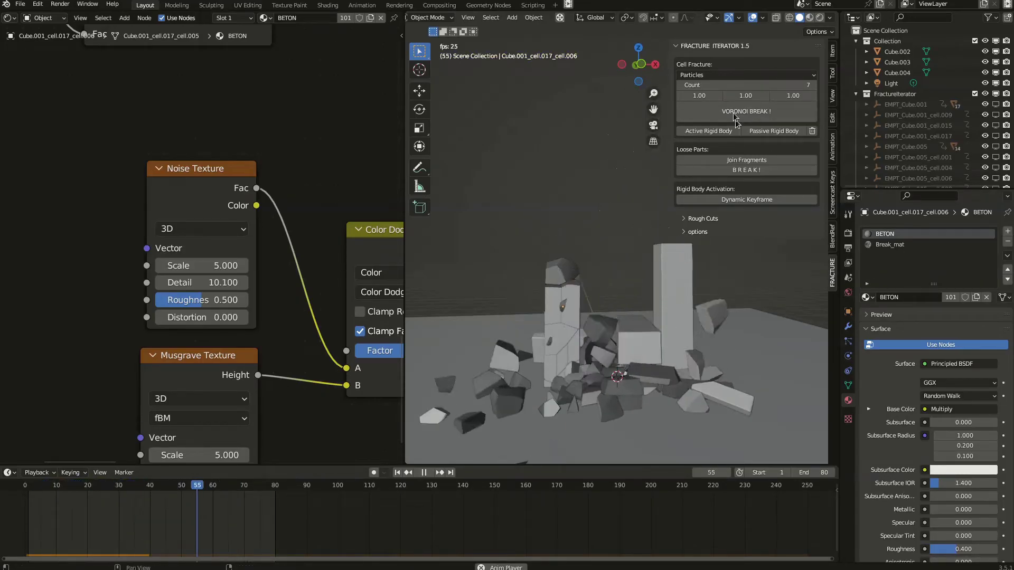
key(space)
middle_drag(611, 312, 528, 276)
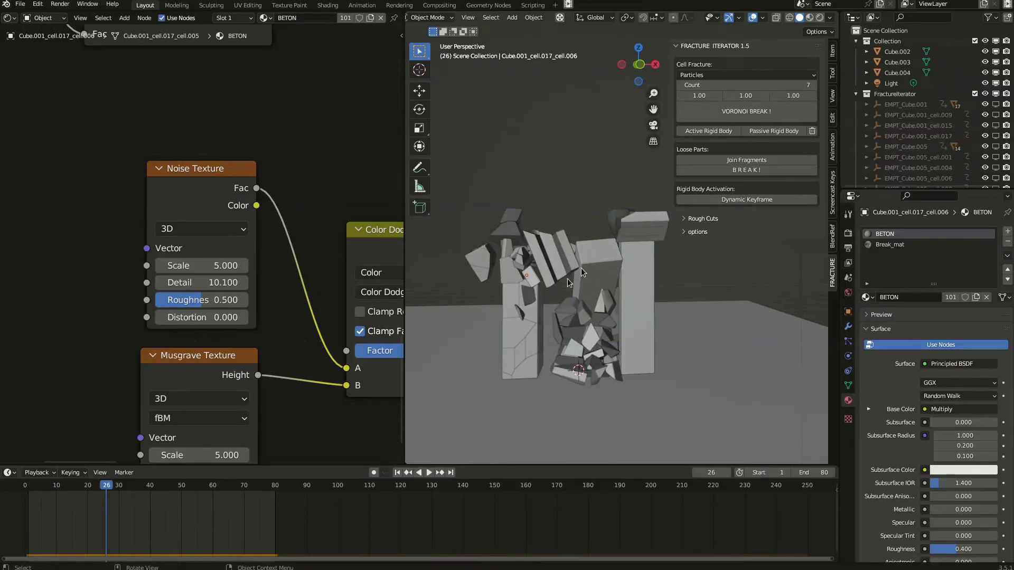
middle_drag(613, 249, 590, 258)
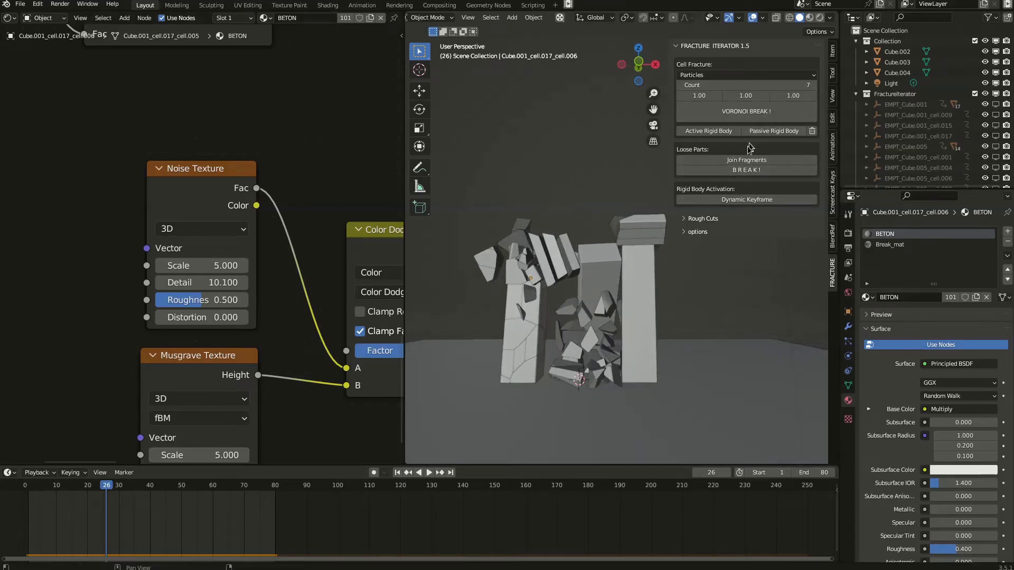
At frame 0, select the lintel and left pillar fragments, leaving out the beam and right pillar, and add rough cuts to them
click(699, 218)
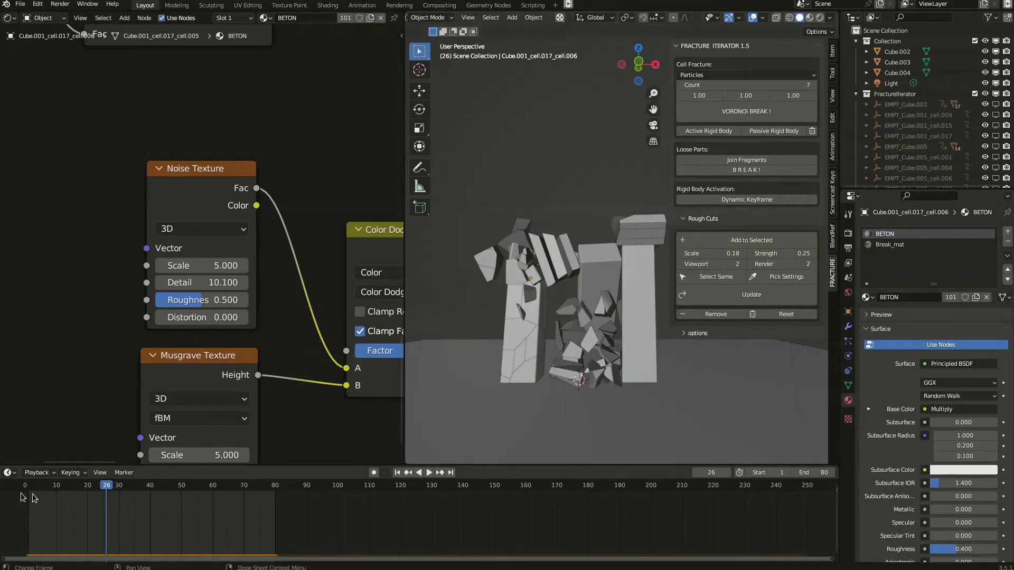
drag(36, 496, 25, 491)
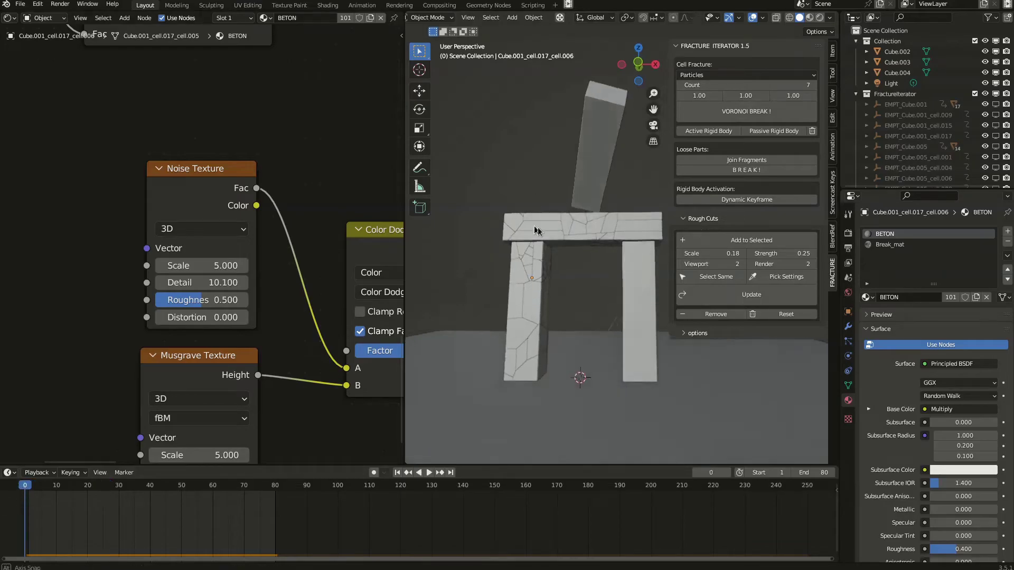
drag(481, 200, 676, 292)
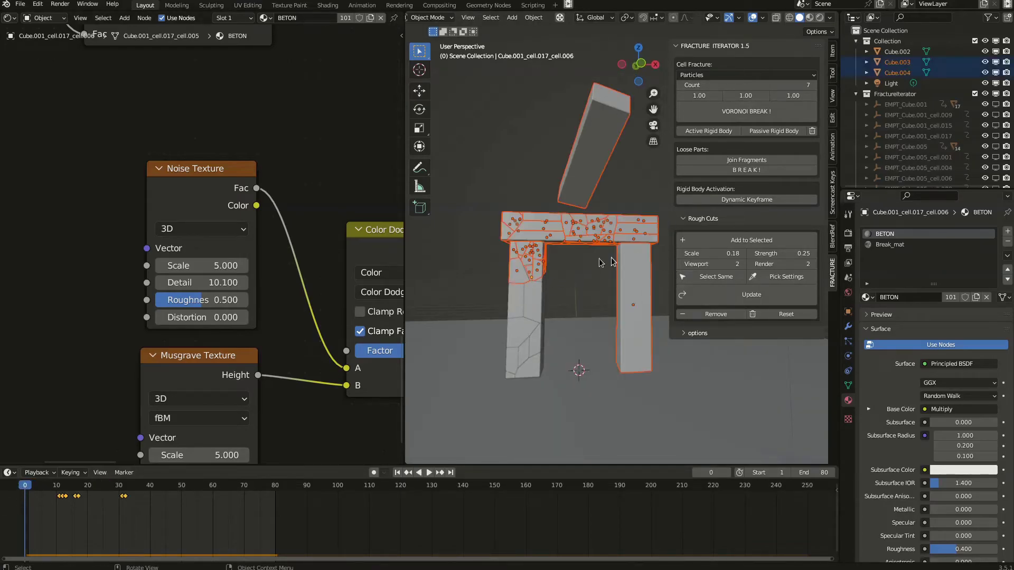
shift+drag(477, 218, 571, 323)
shift+click(571, 322)
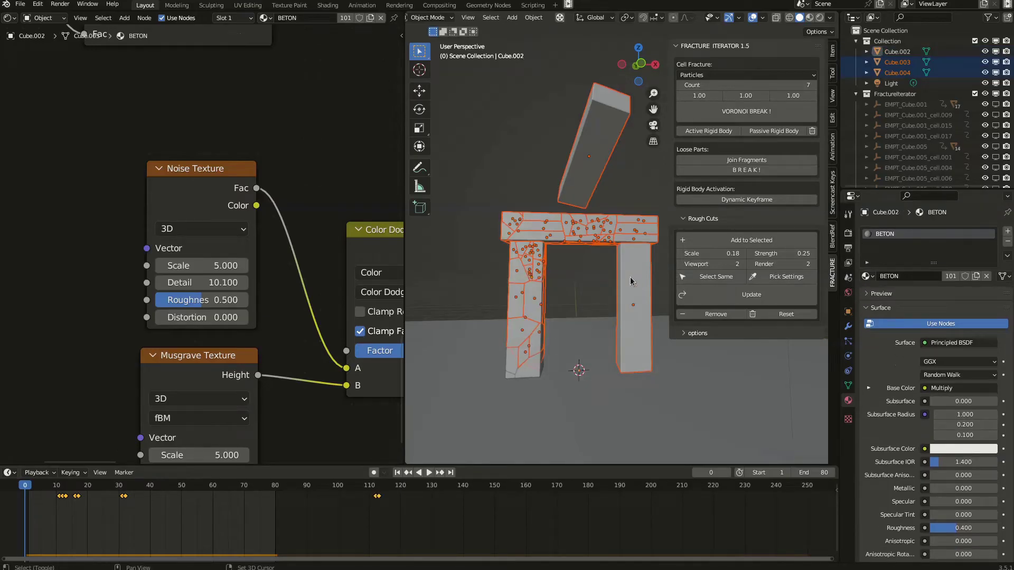
click(588, 185)
shift+click(563, 158)
shift+click(552, 231)
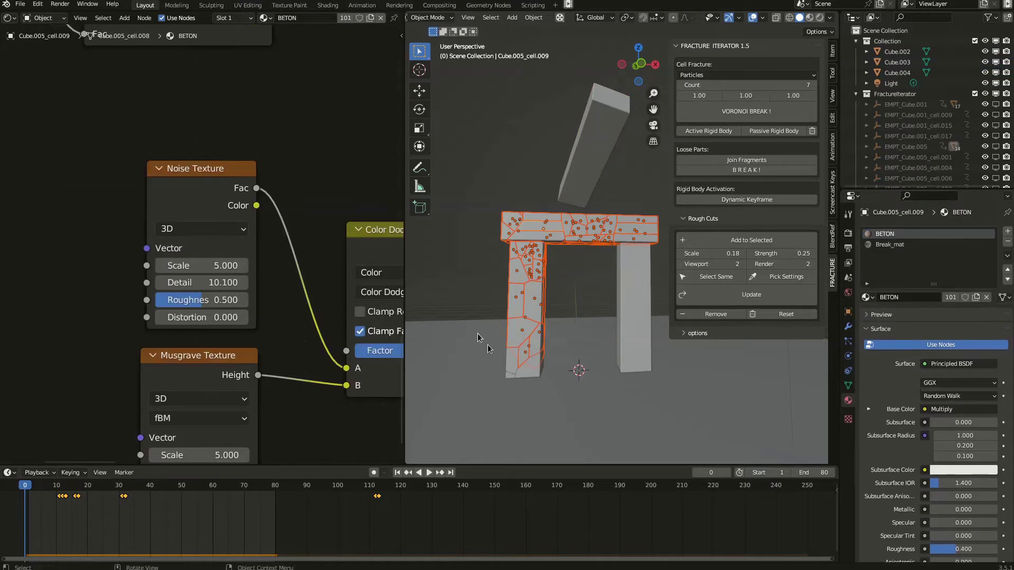
click(716, 239)
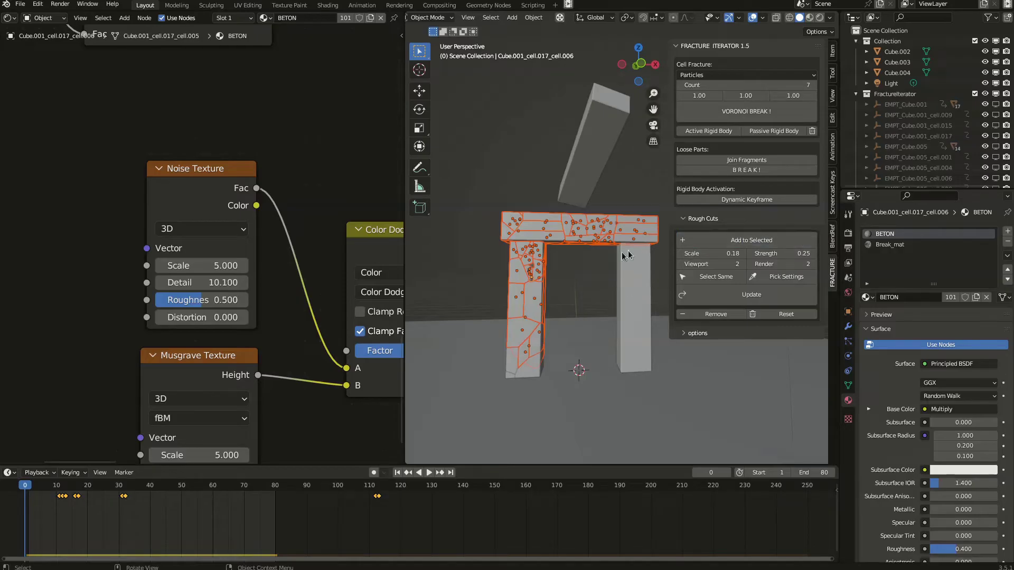
Play the collapse to frame 27 and turn on the wireframe overlay to examine the roughened fragments up close
key(space)
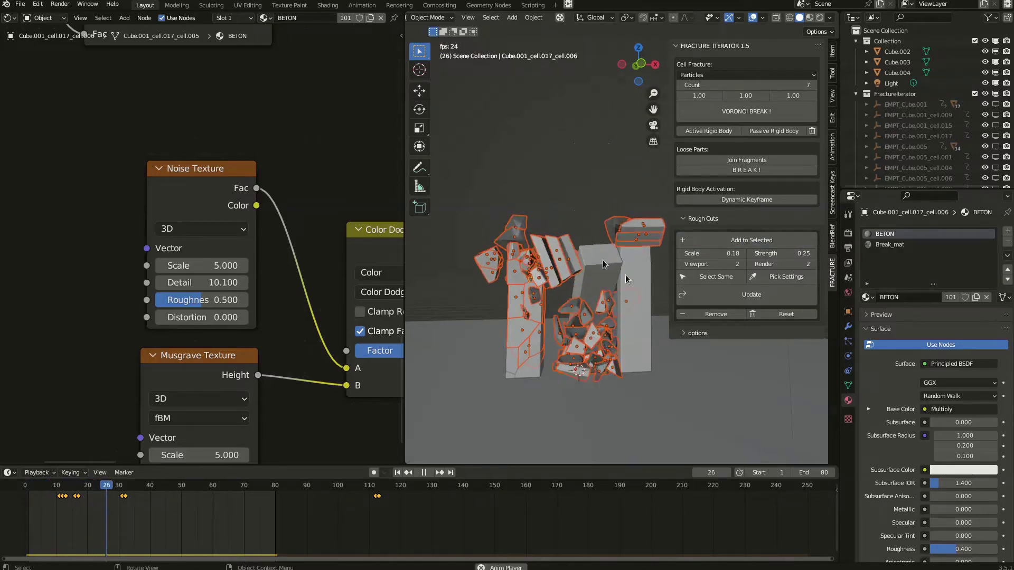
key(space)
middle_drag(598, 274, 613, 275)
scroll(607, 264, up, 4)
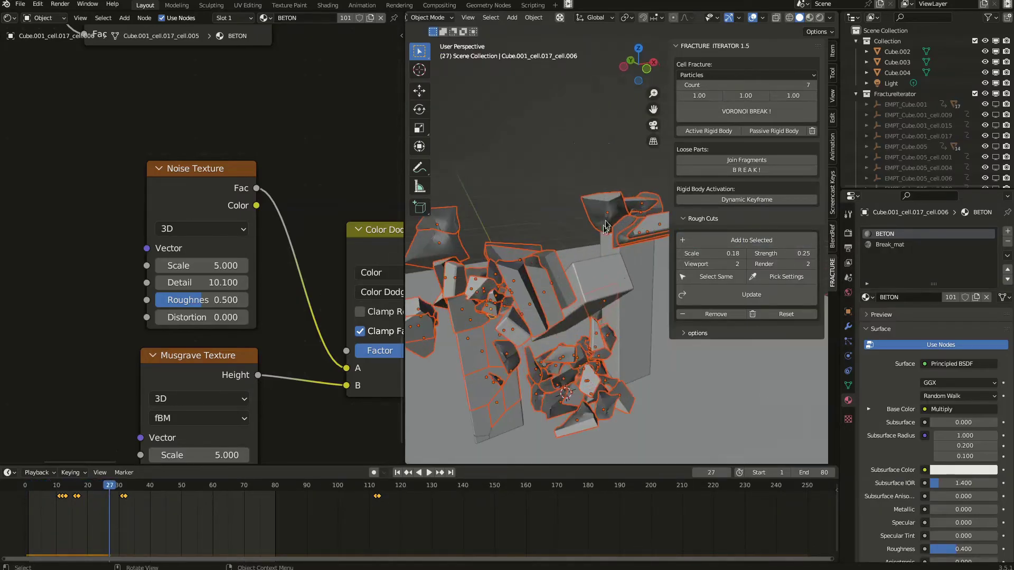
click(762, 18)
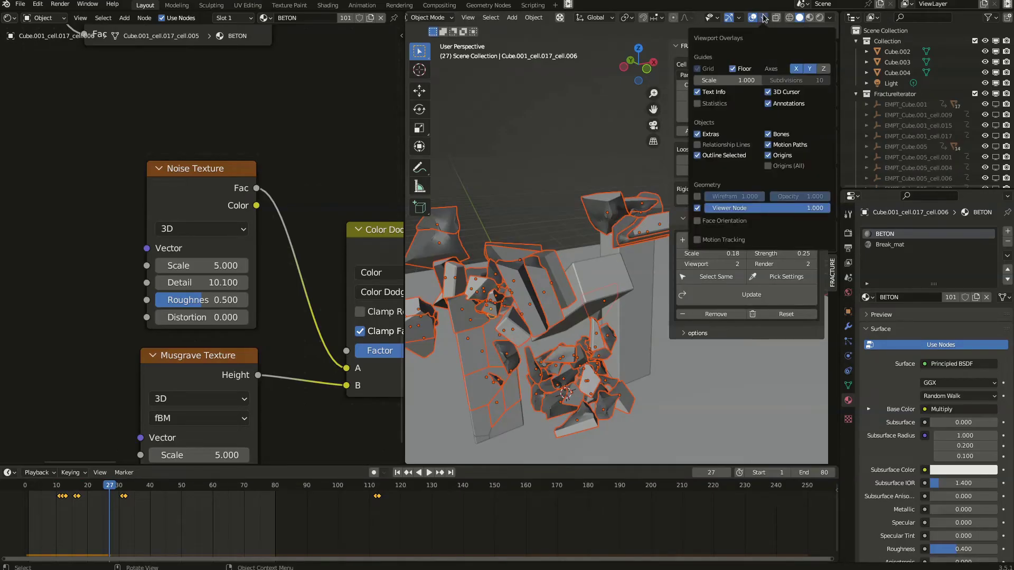
click(698, 197)
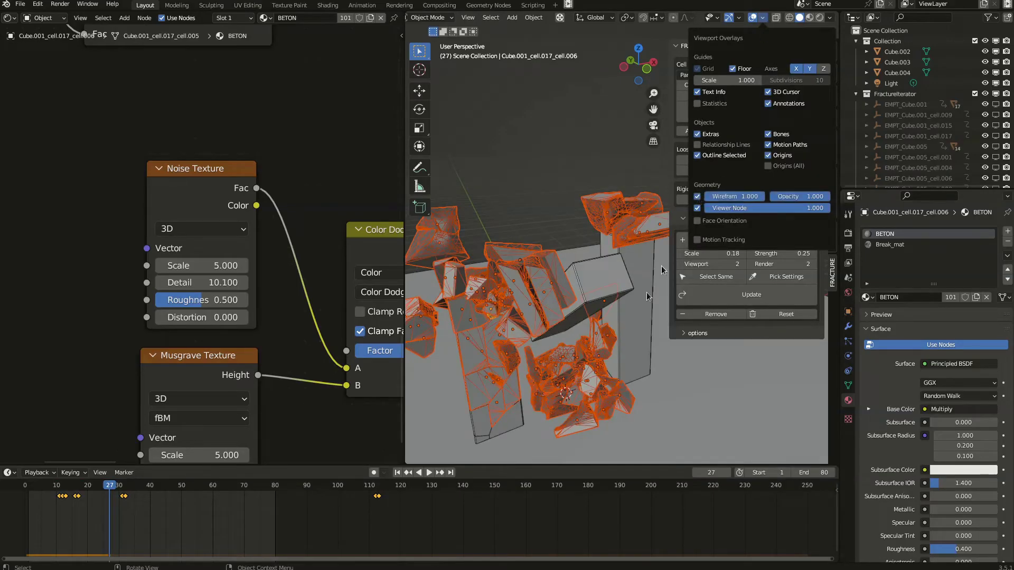
Try the rough cuts with viewport level 3, followed by viewport level 2 and scale 0.24, updating the selected fragments
click(744, 264)
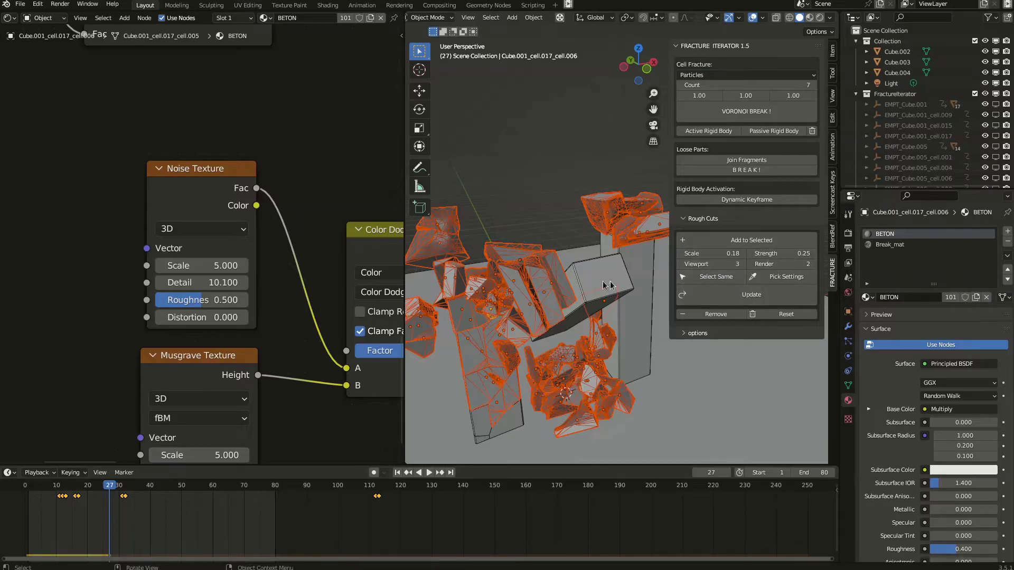
click(745, 294)
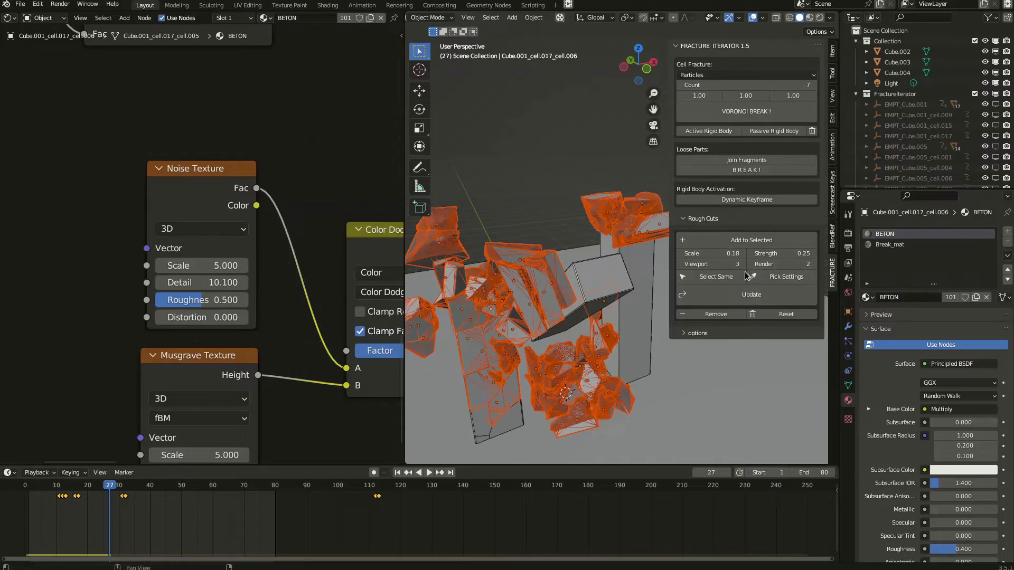
click(682, 264)
click(730, 299)
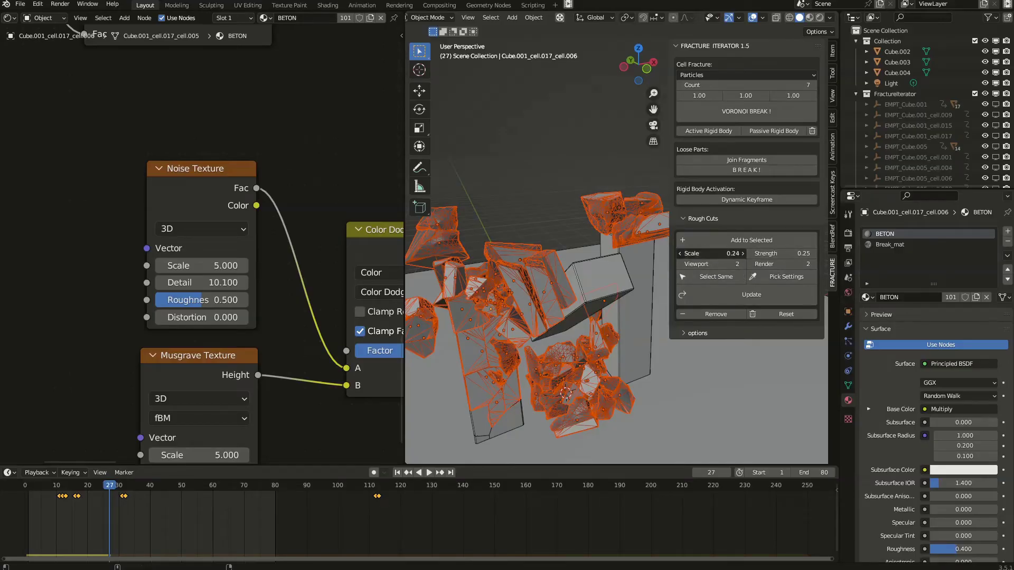
click(735, 296)
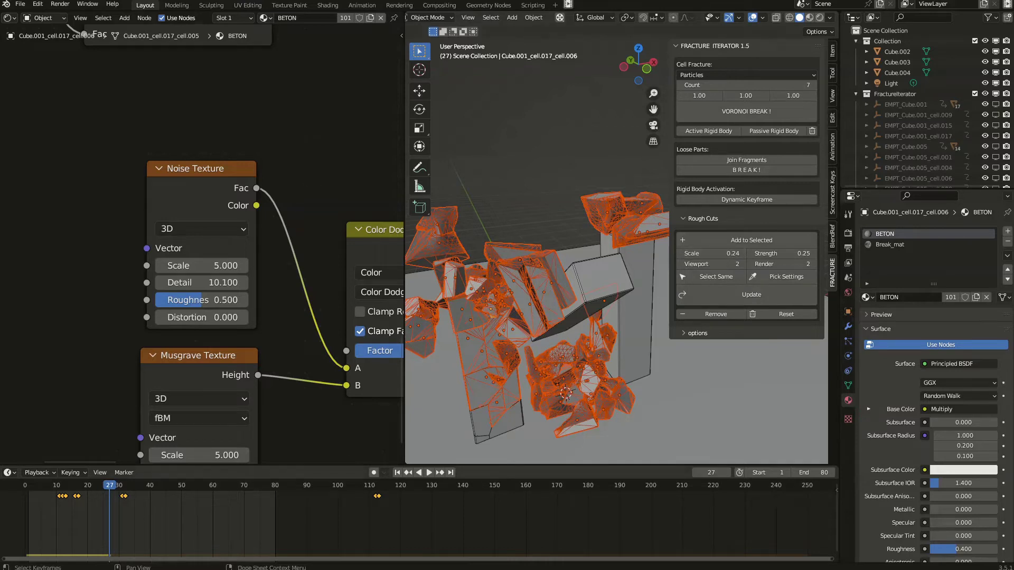
At frame 0, set the rough cut scale to 0.18 and update the selected fragments
click(25, 486)
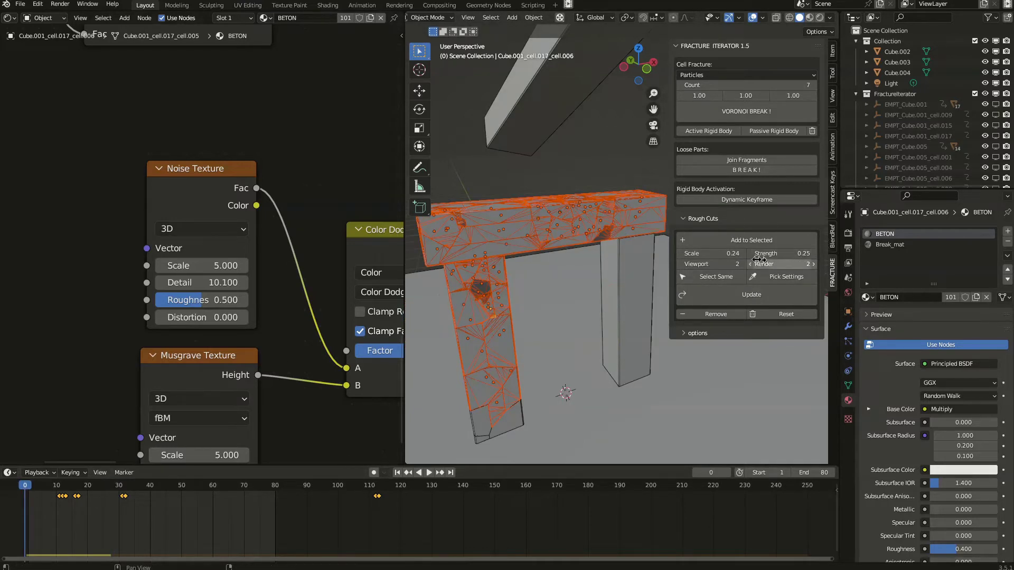
click(716, 253)
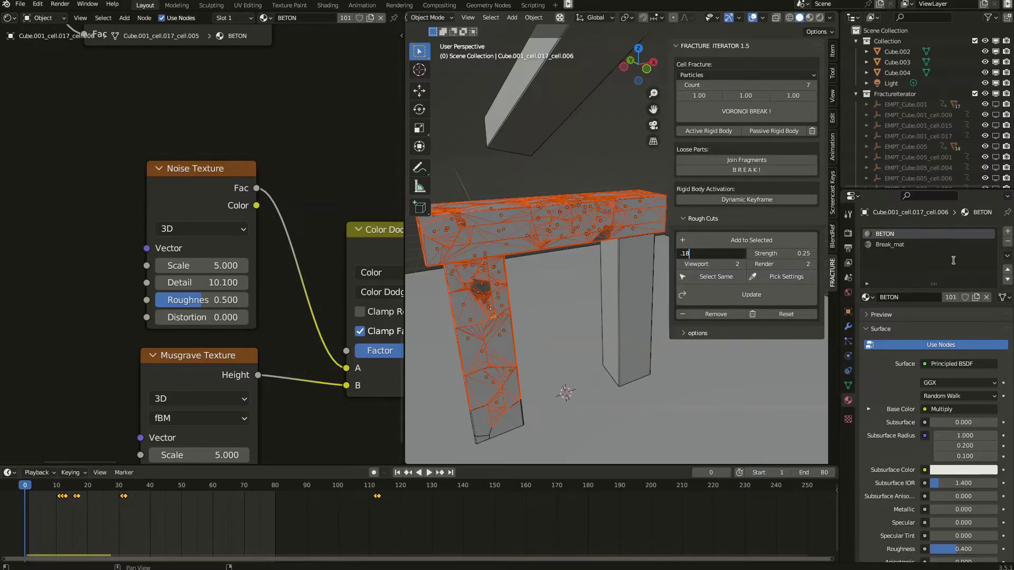
key(Return)
click(757, 298)
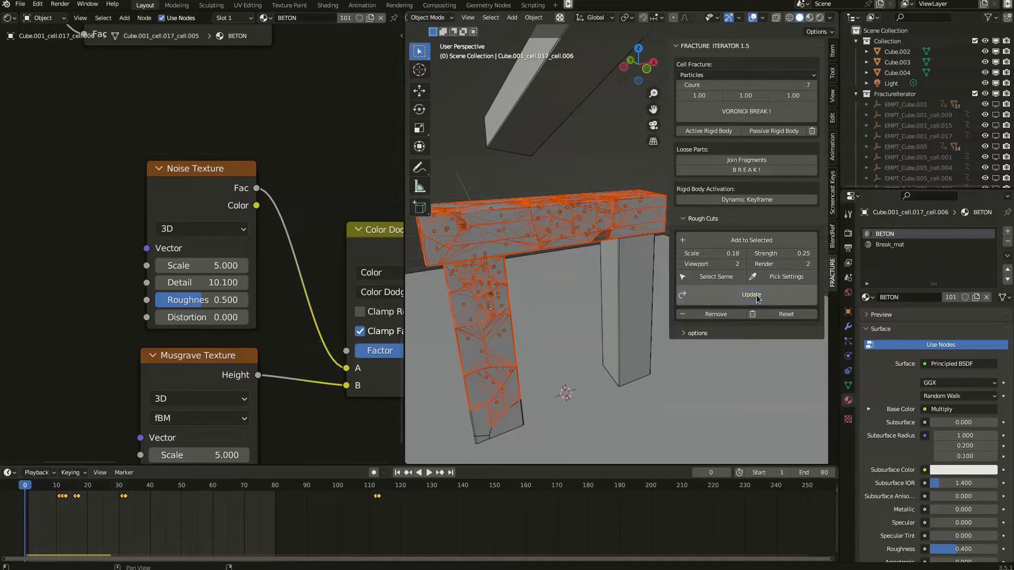
Select the single fragment on the lintel's underside beside the right pillar and remove its rough cuts
click(605, 237)
mouse_move(609, 239)
middle_down()
mouse_move(596, 172)
mouse_move(598, 268)
mouse_move(600, 233)
middle_up()
scroll(600, 214, up, 3)
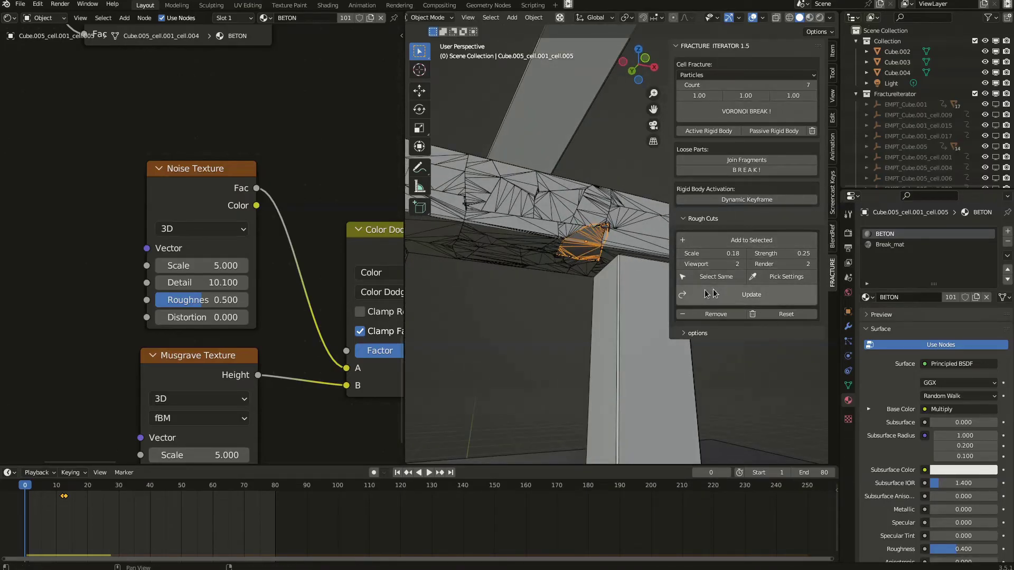
click(718, 315)
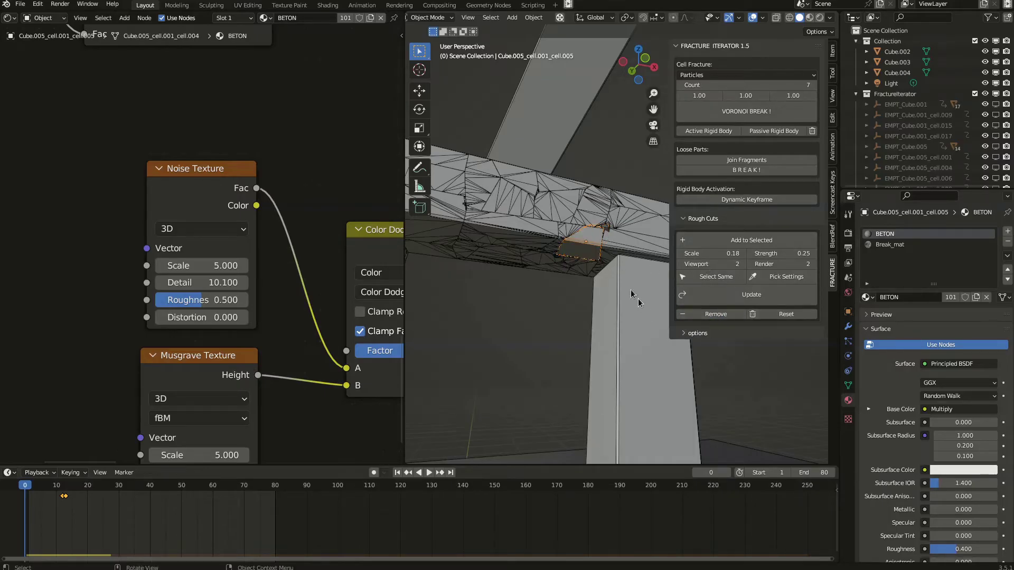
Select the neighbouring lintel fragment that pokes through the surface and update its rough cuts with strength 0.13
click(606, 229)
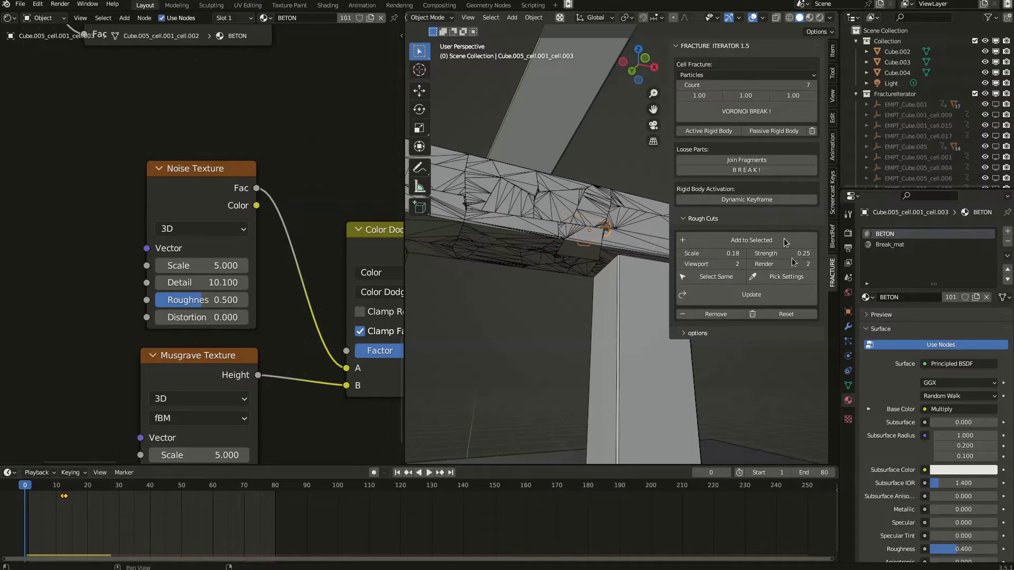
middle_drag(601, 216, 704, 268)
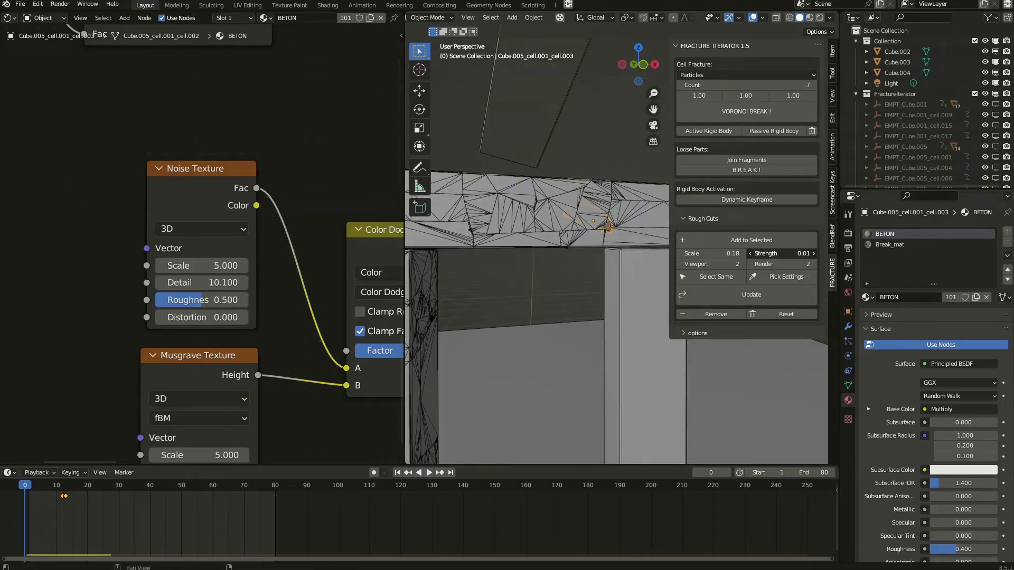
drag(774, 253, 787, 254)
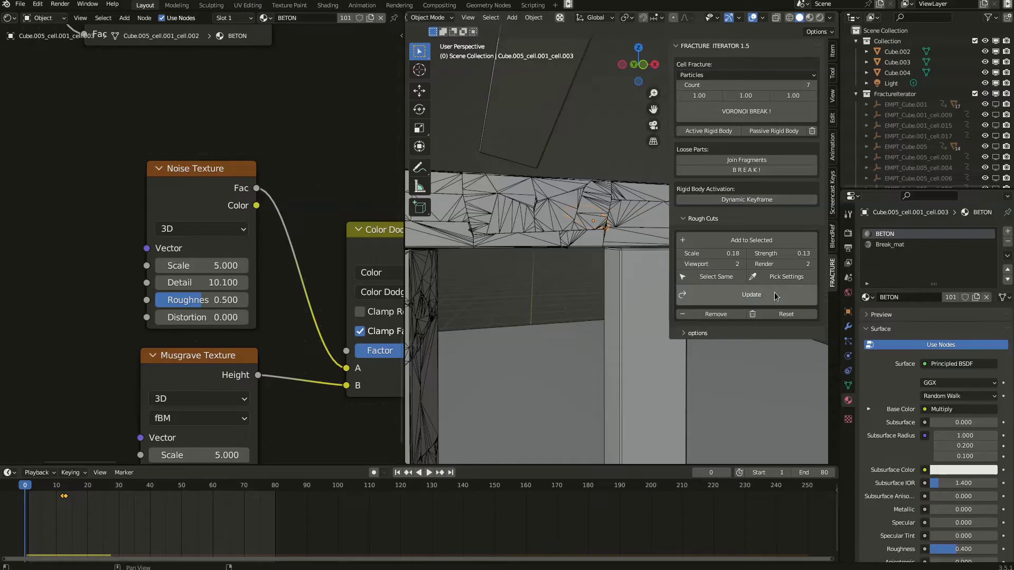
Turn off the wireframe overlay and view the whole arch
middle_drag(530, 246, 526, 219)
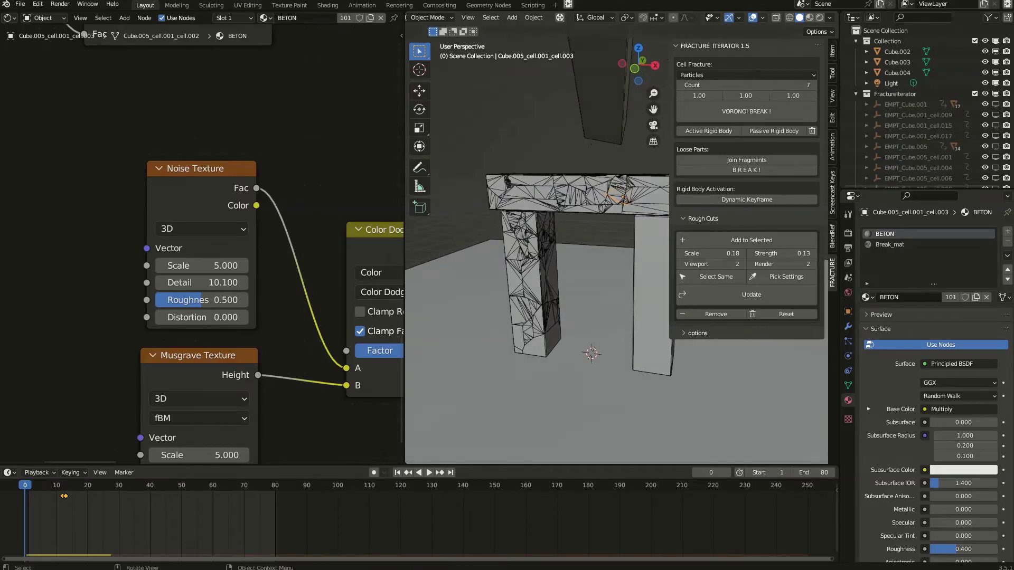
click(763, 20)
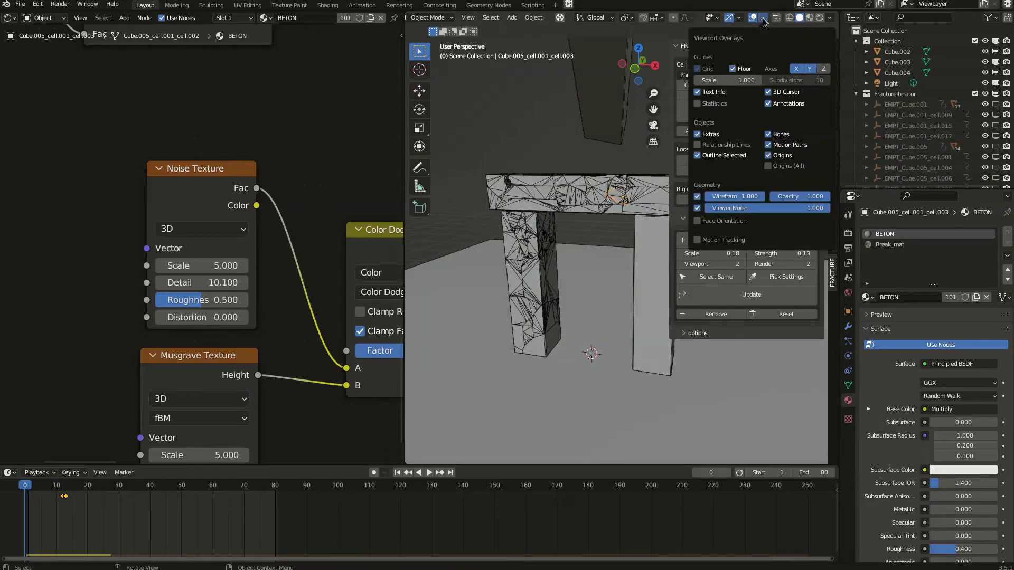
click(698, 196)
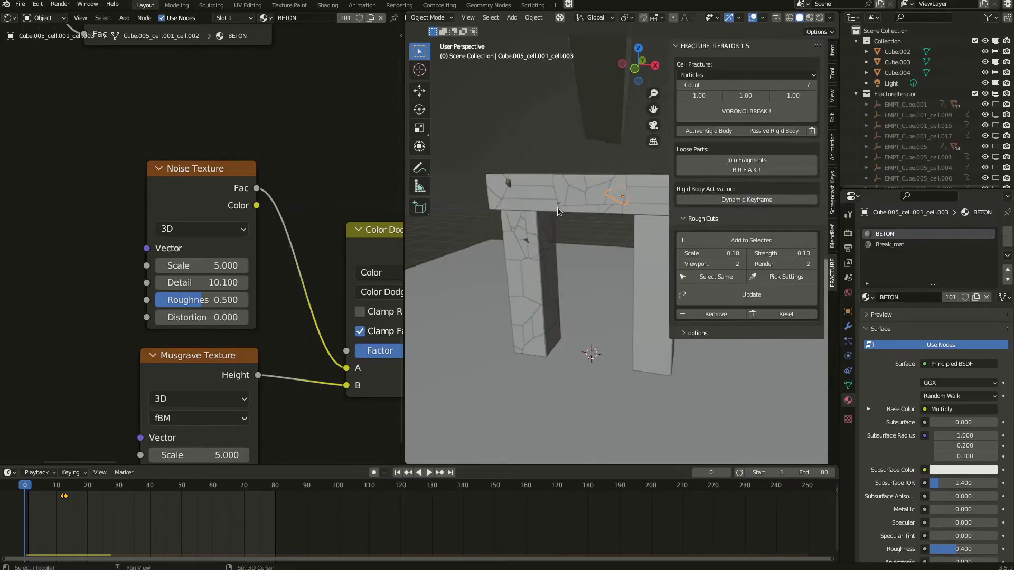
Select all fragments sharing the rough cuts of a fragment at the lintel's left end and update them with strength 0.1
middle_drag(549, 217, 518, 225)
click(505, 216)
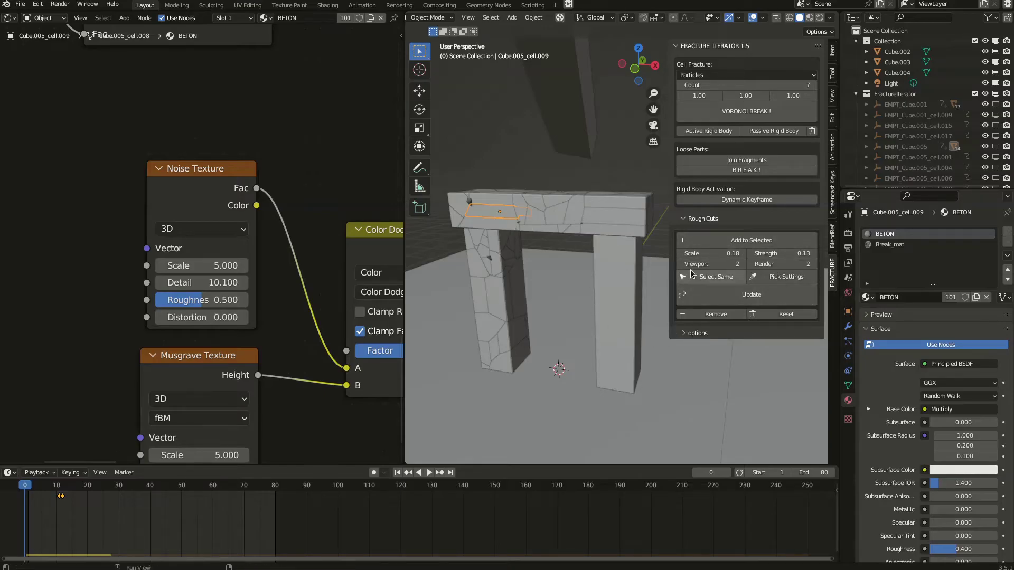
click(732, 277)
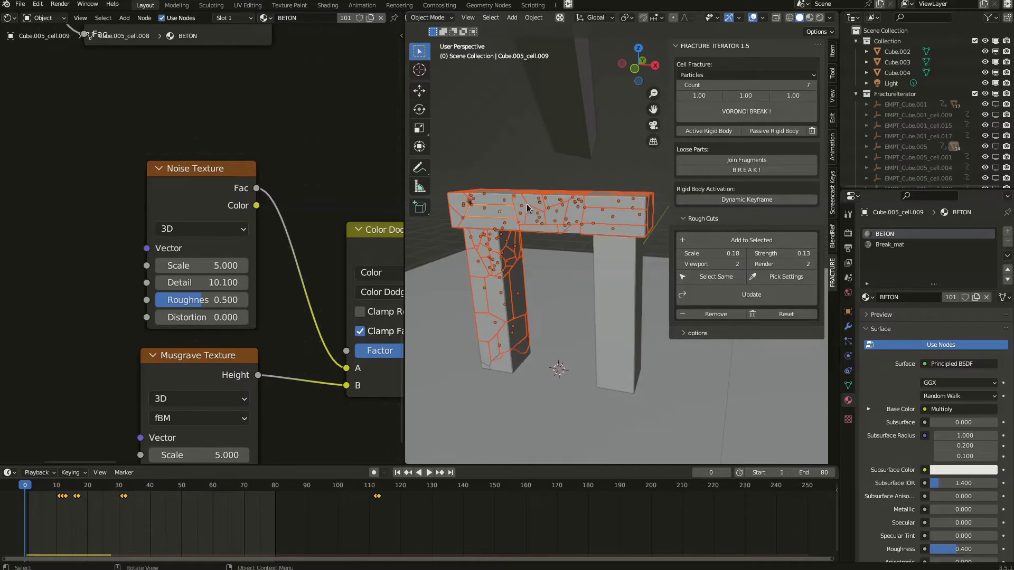
click(787, 253)
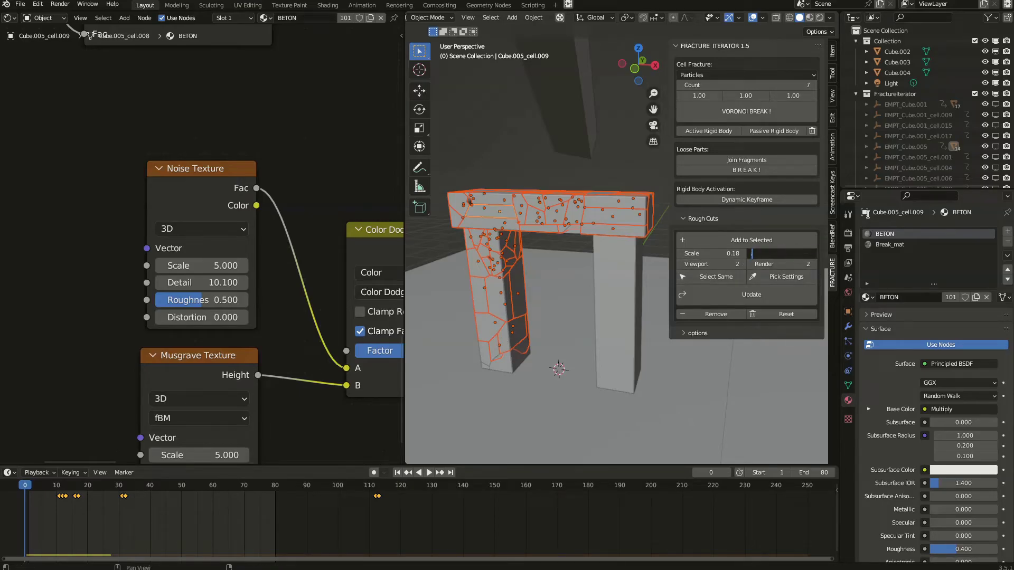
text(0.1)
key(Return)
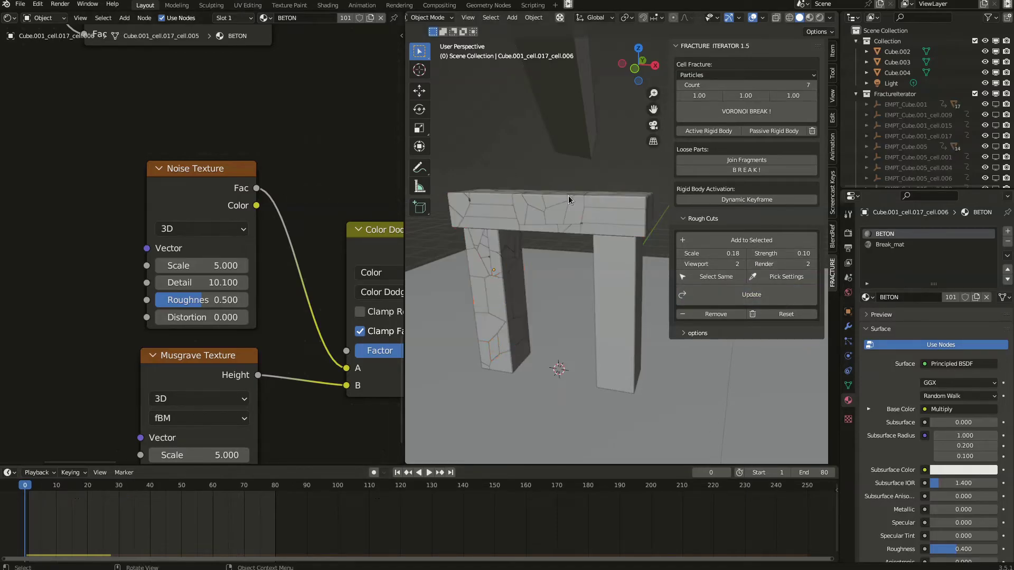
Play the collapse to frame 63, inspect the debris in material preview and return to solid shading
key(space)
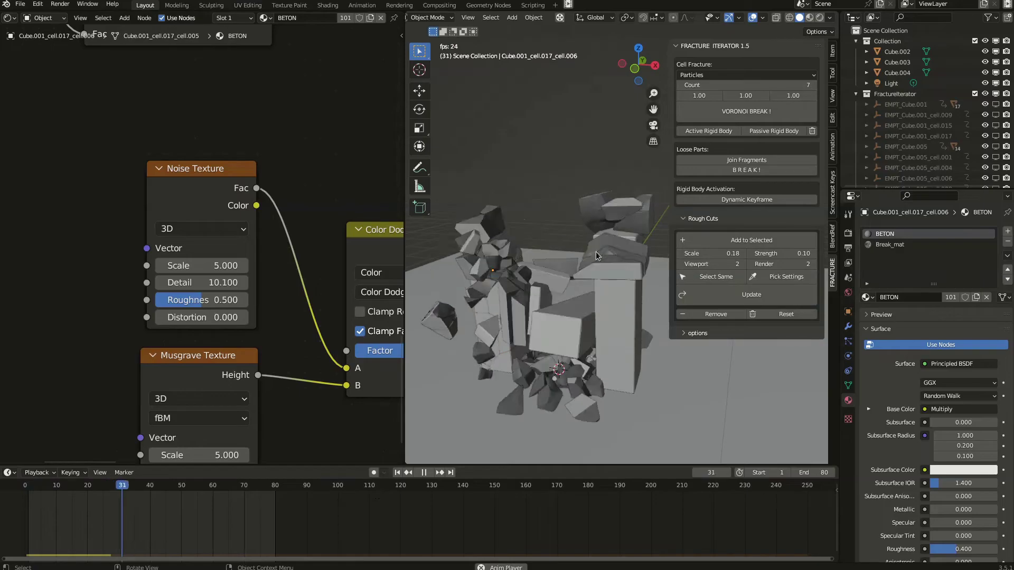
key(space)
middle_drag(531, 308, 572, 338)
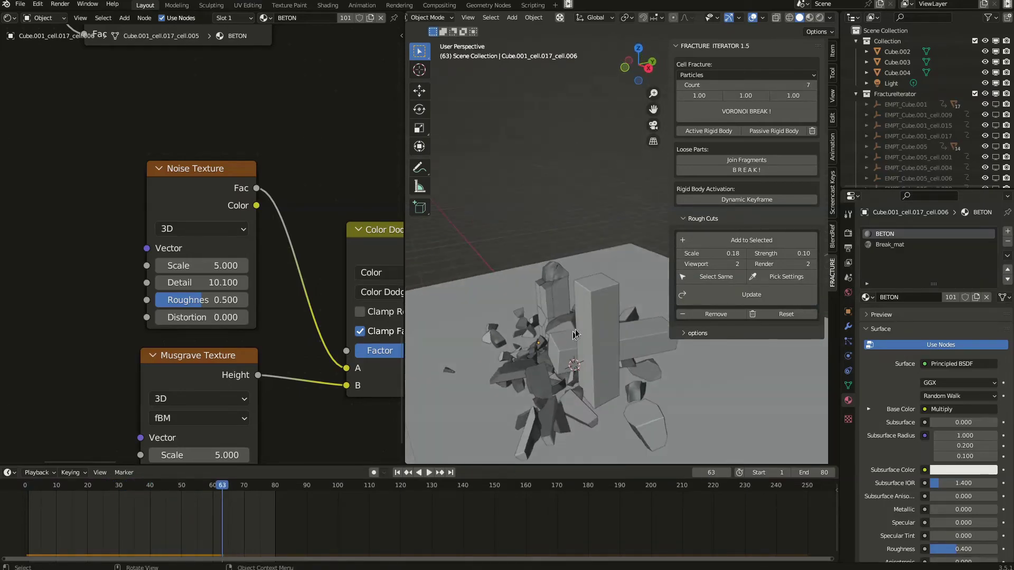
click(811, 19)
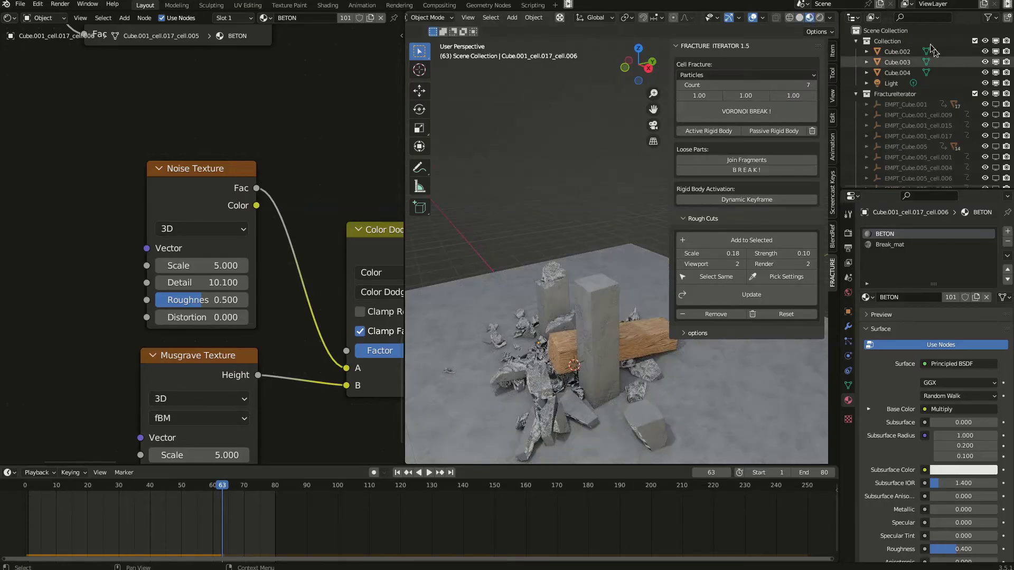
click(800, 18)
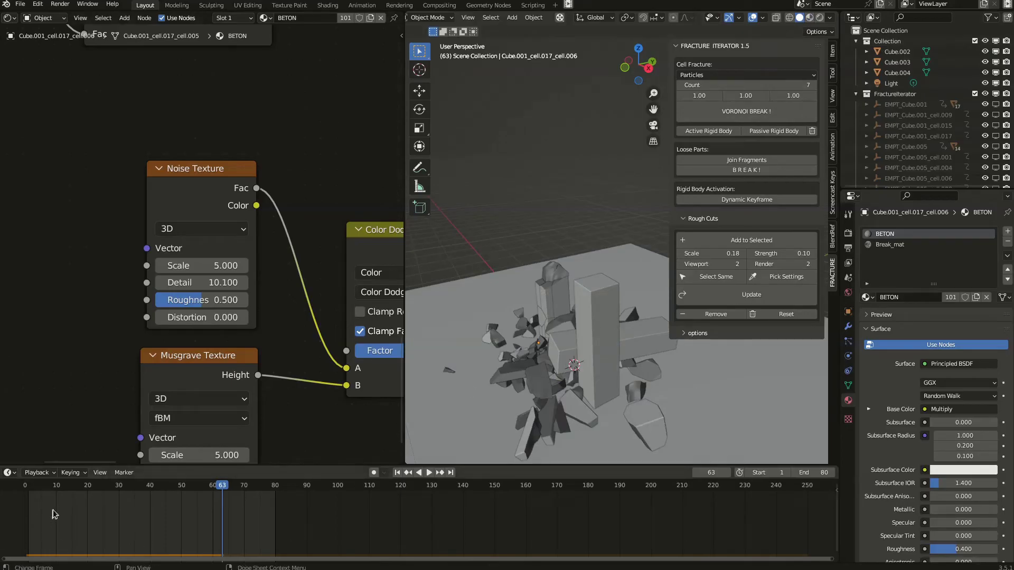
Replay from the start, stop at frame 14, select the wooden beam and switch to material preview
key(shift+Left)
key(space)
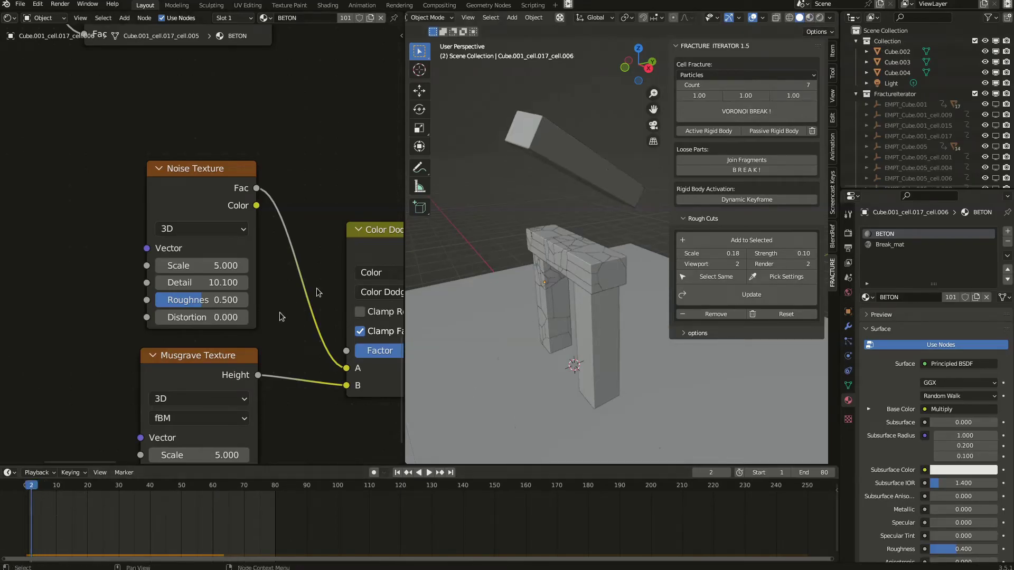
key(space)
click(581, 227)
middle_drag(581, 228, 587, 215)
click(810, 17)
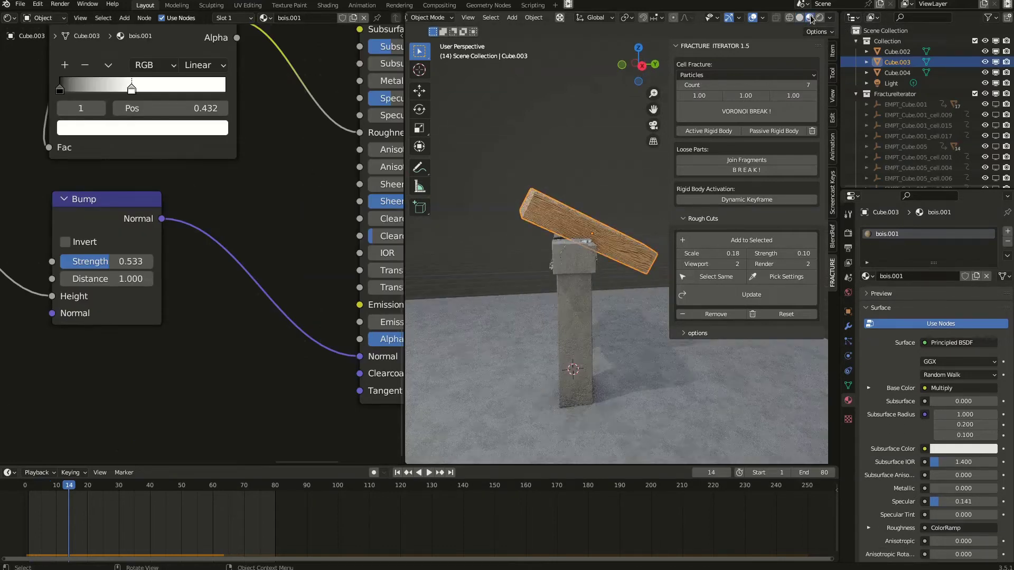
Step back to frame 12 and set the beam's cell fracture count to 400 with a Y scale of 0.01
middle_drag(614, 249, 600, 208)
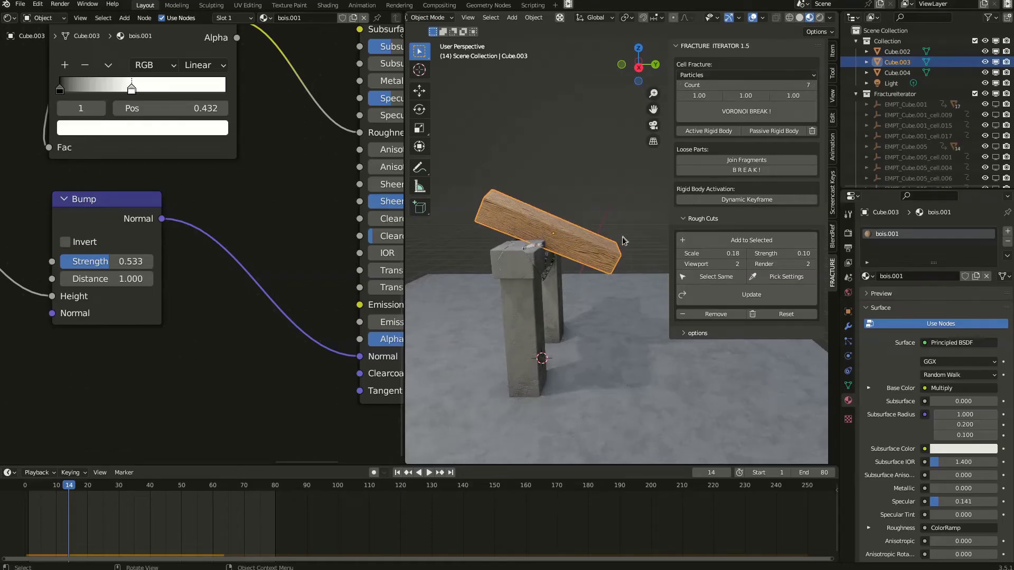
key(Left)
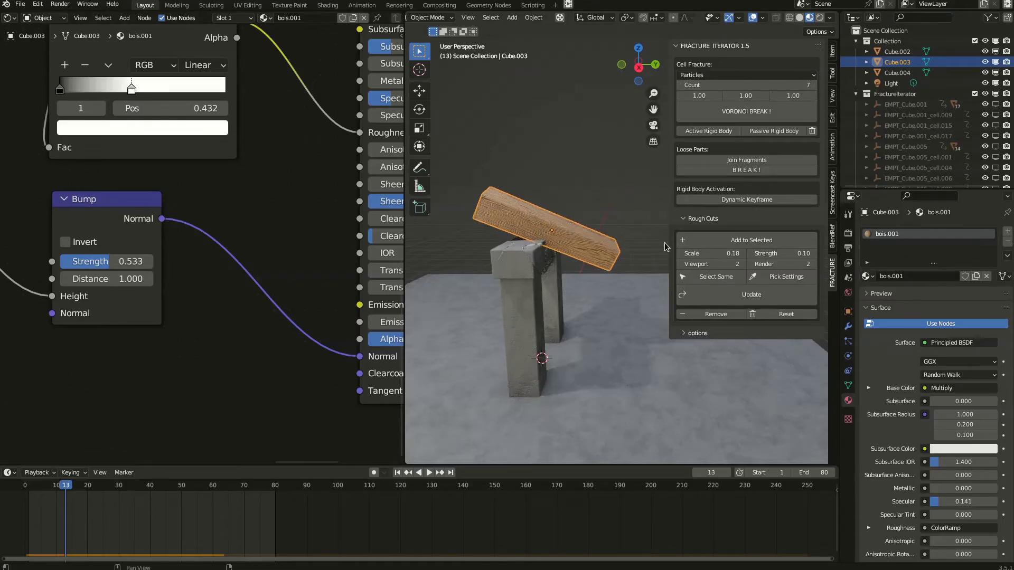
key(Left)
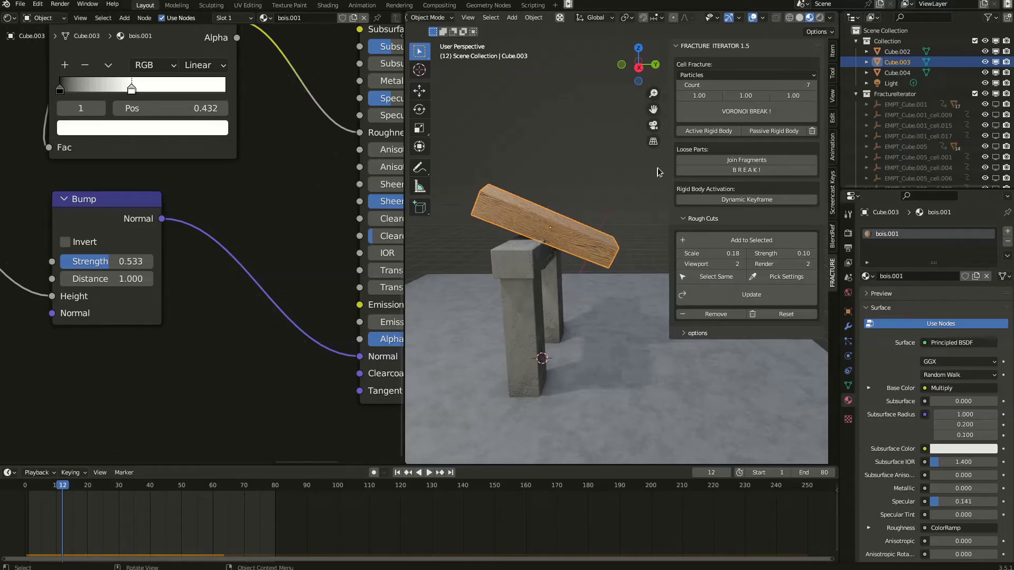
click(741, 85)
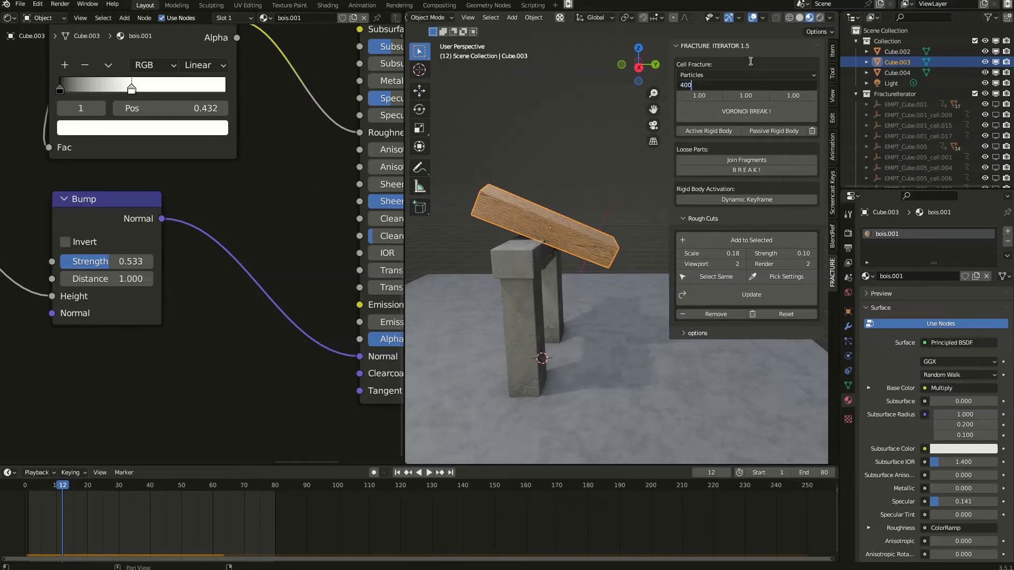
text(400)
key(Return)
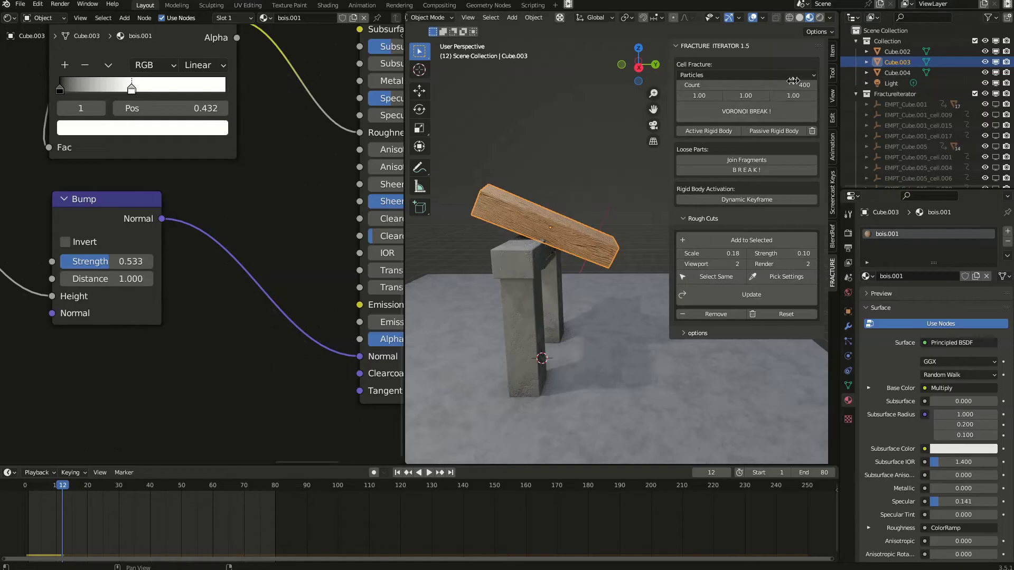
click(747, 96)
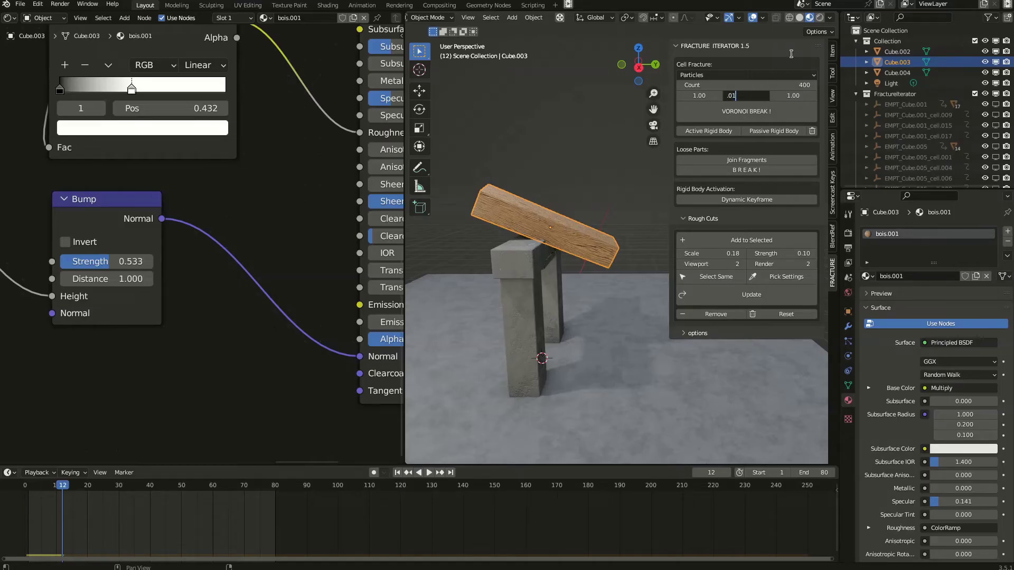
key(Return)
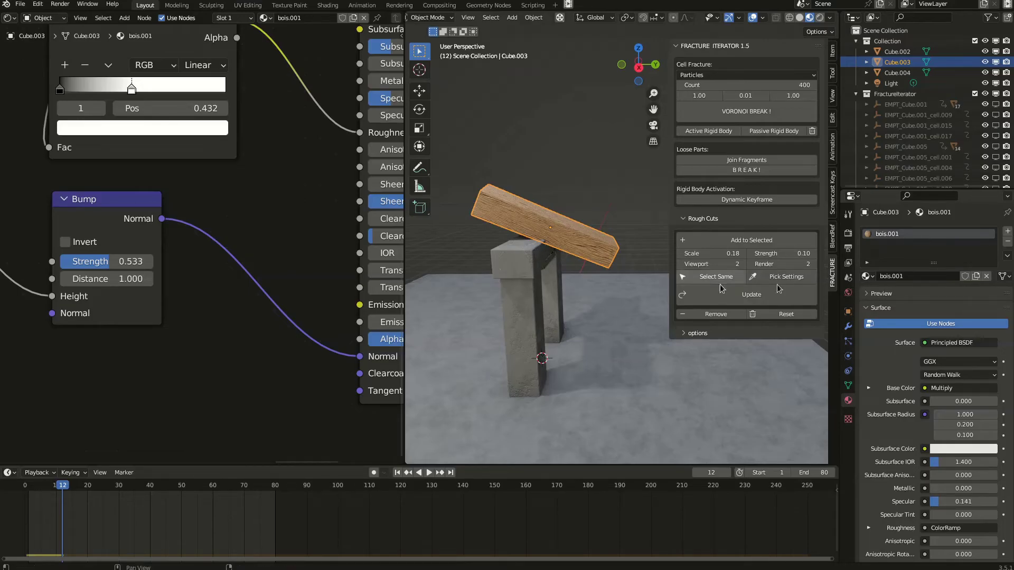
Add a second material slot to the beam, assign bois.001 to it and make it a separate copy
click(1008, 232)
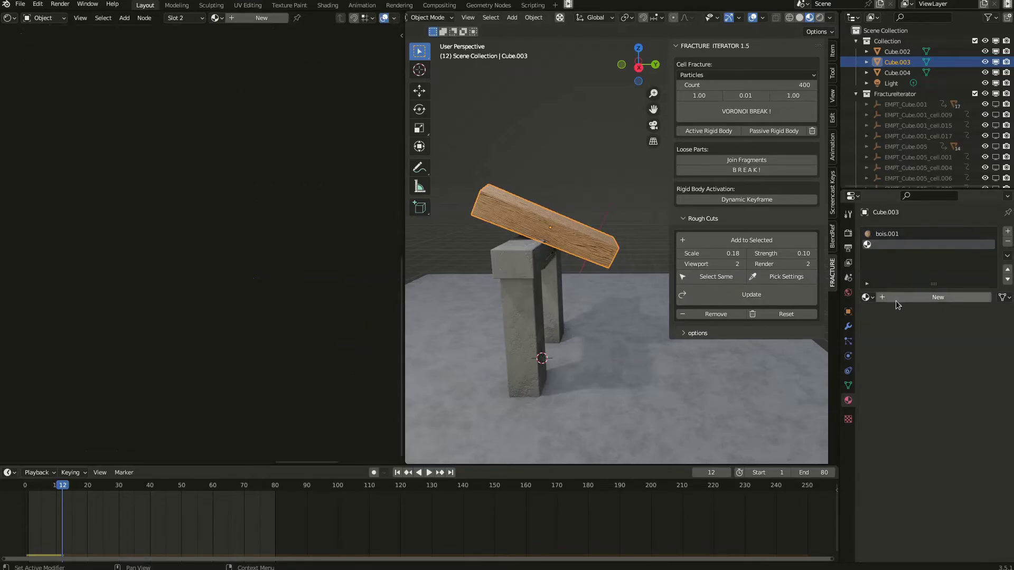
click(866, 298)
click(888, 323)
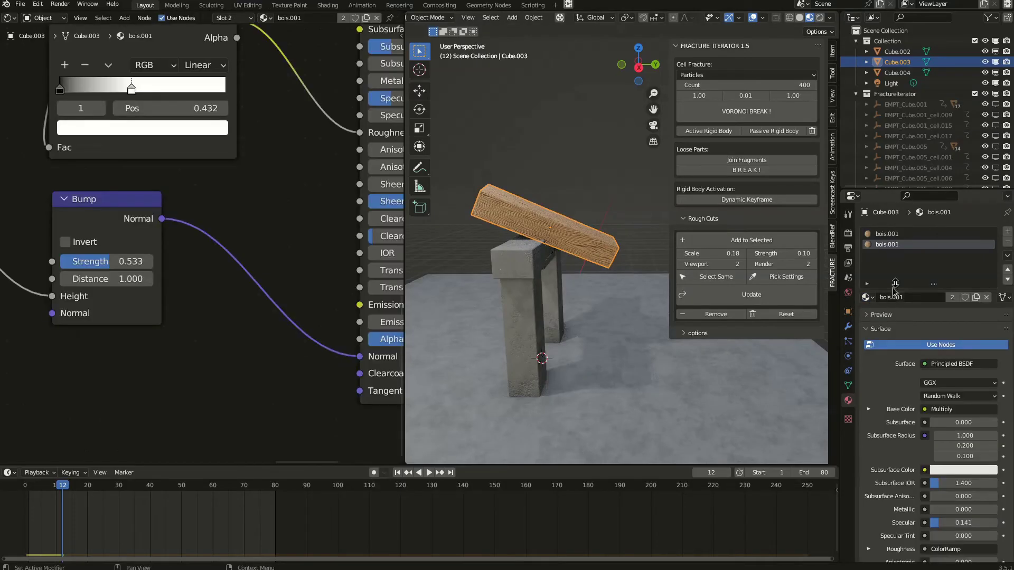
click(950, 297)
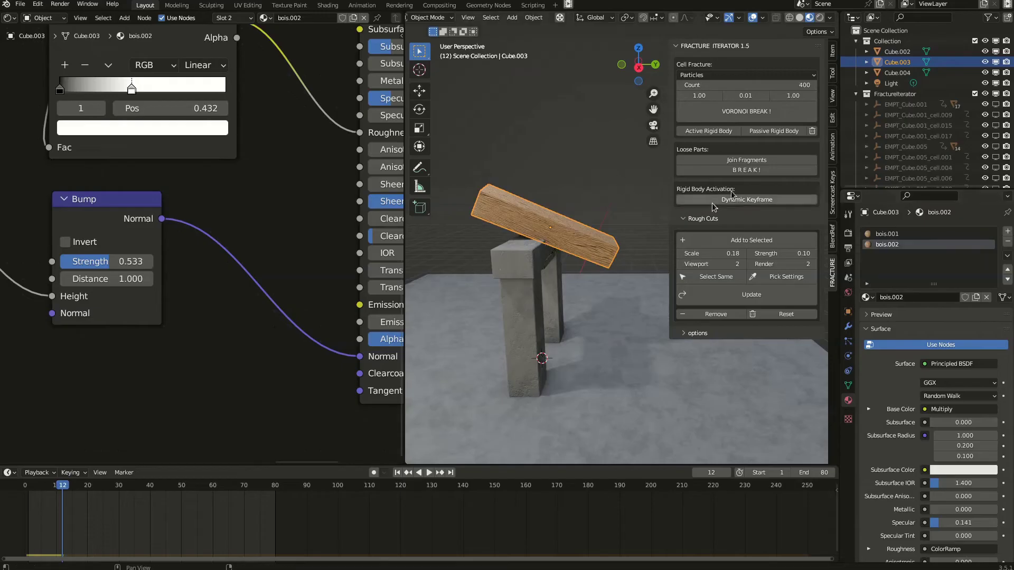
Voronoi-break the wooden beam and play the simulation to frame 21 to inspect the splinters
click(752, 112)
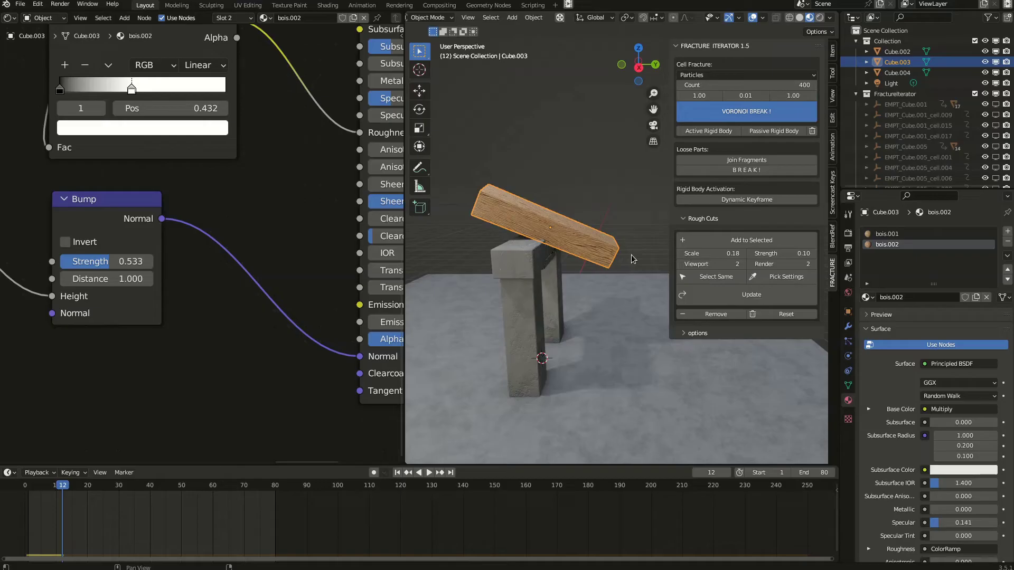
key(space)
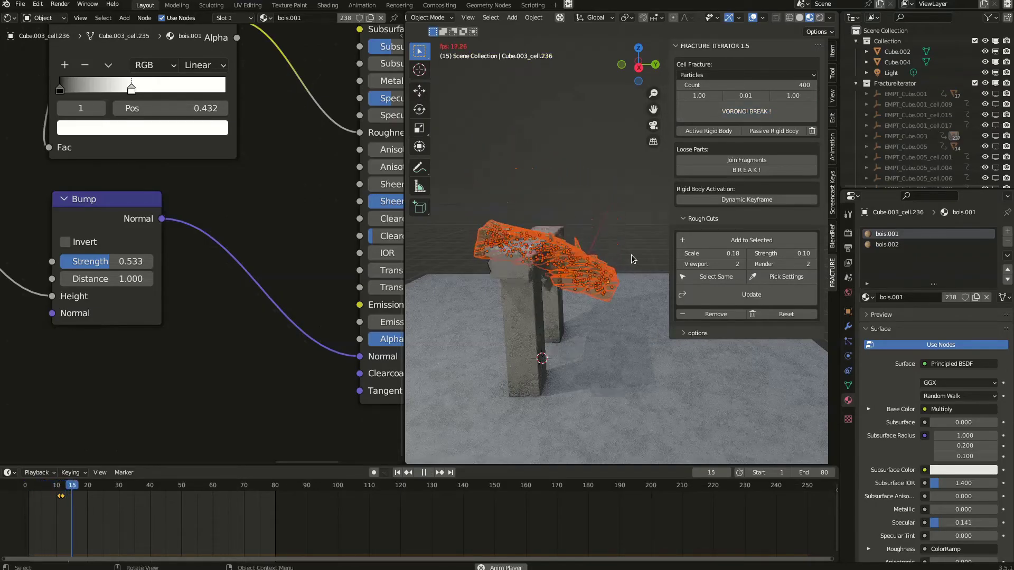
key(space)
mouse_move(581, 290)
middle_down()
mouse_move(525, 305)
mouse_move(594, 302)
middle_up()
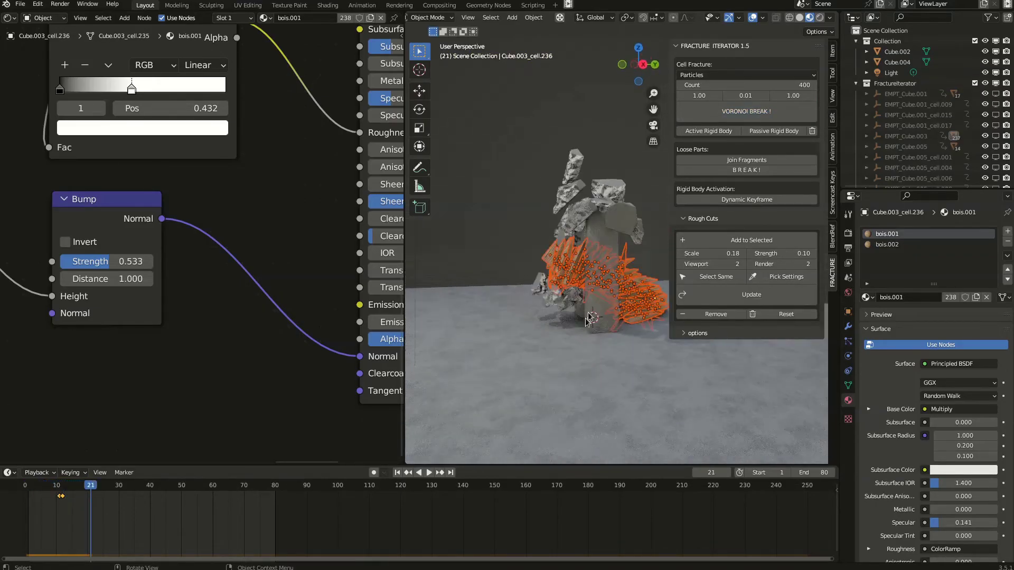
Return to frame 10, box-select the wood fragments at the beam's upper end and join them
drag(89, 489, 60, 491)
scroll(528, 171, up, 5)
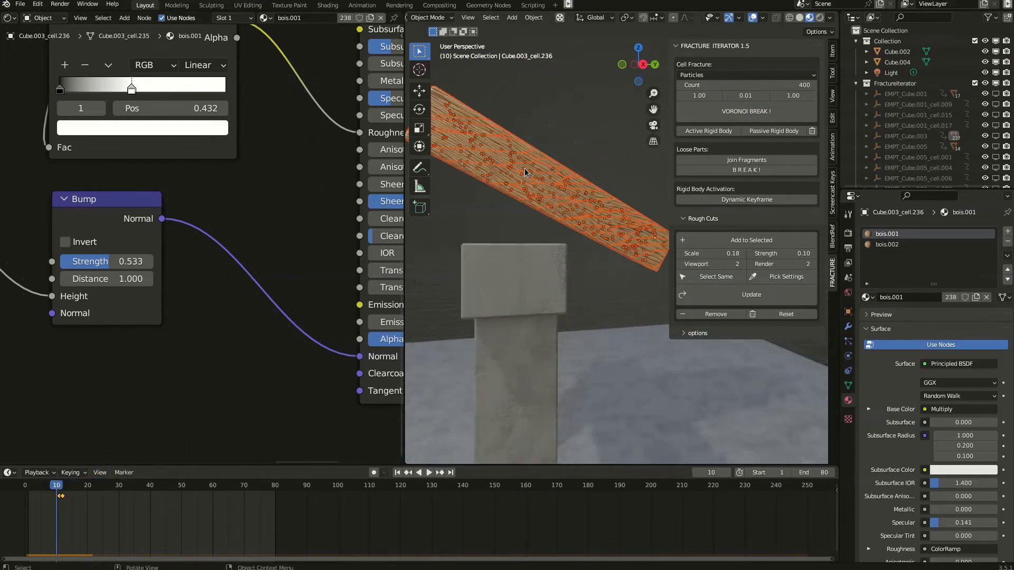
scroll(493, 161, up, 2)
key(shift+b)
drag(487, 102, 548, 185)
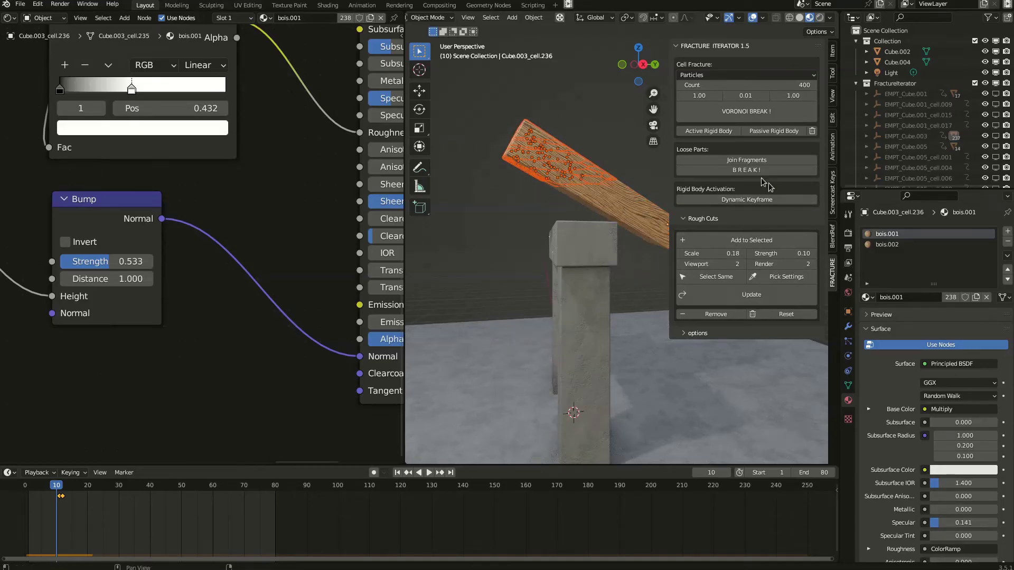
click(746, 159)
Box-select the wood fragments at the beam's lower end and join them
mouse_move(638, 185)
middle_down()
mouse_move(579, 172)
mouse_move(652, 185)
middle_up()
drag(652, 185, 580, 238)
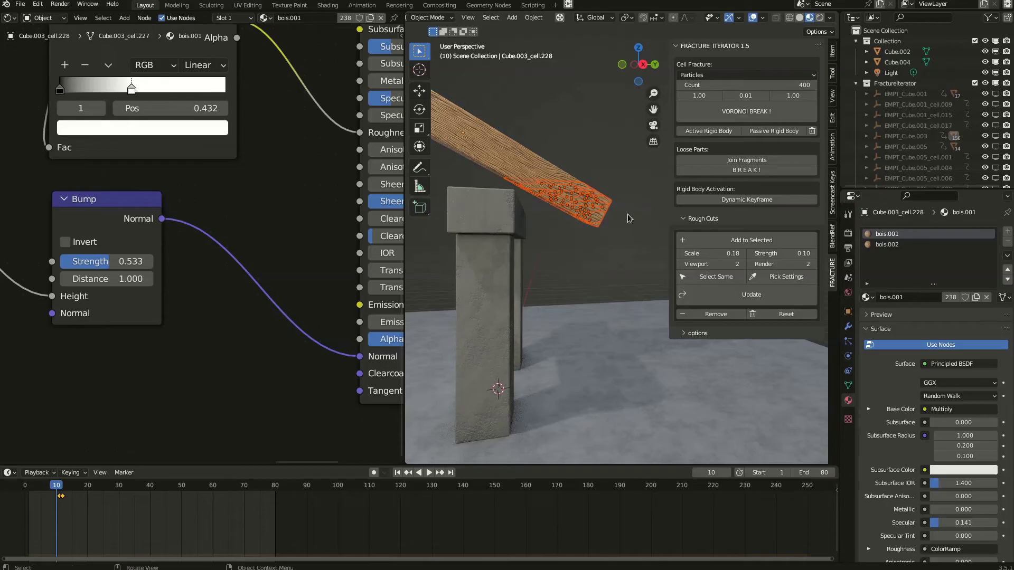
click(746, 160)
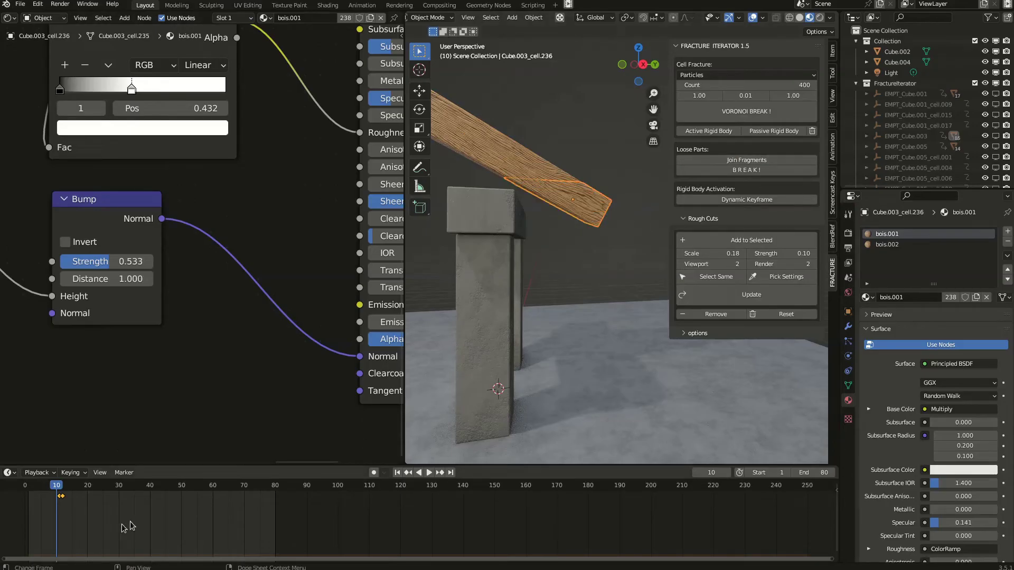
Replay the collapse from frame 0 to frame 33 and examine the broken wood up close
click(18, 494)
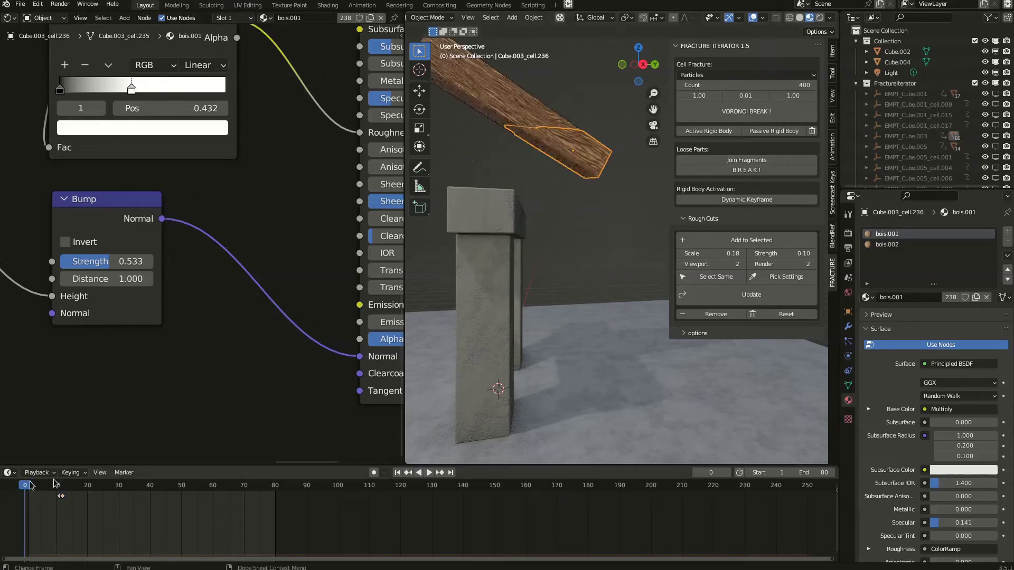
scroll(470, 261, down, 2)
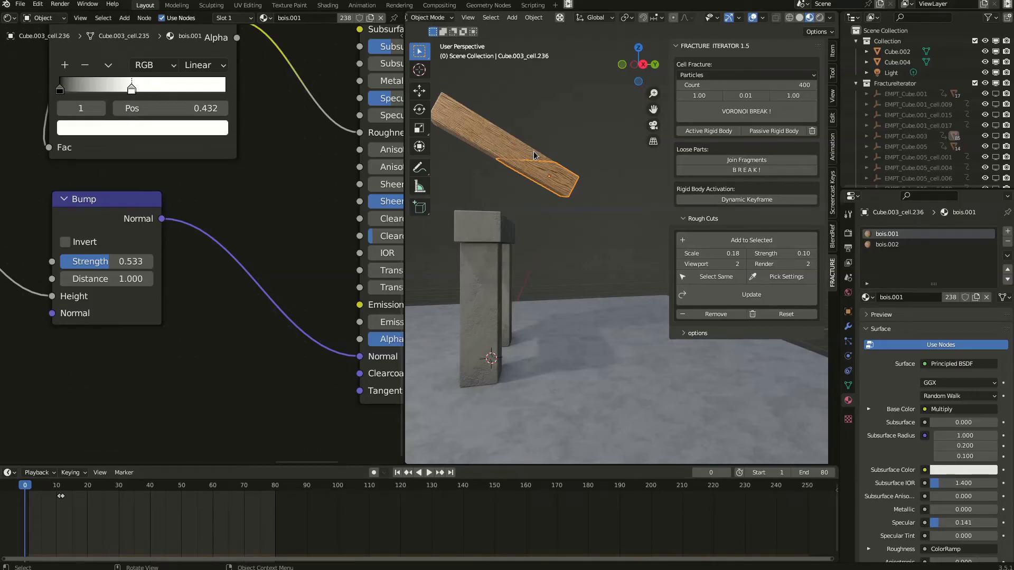
key(space)
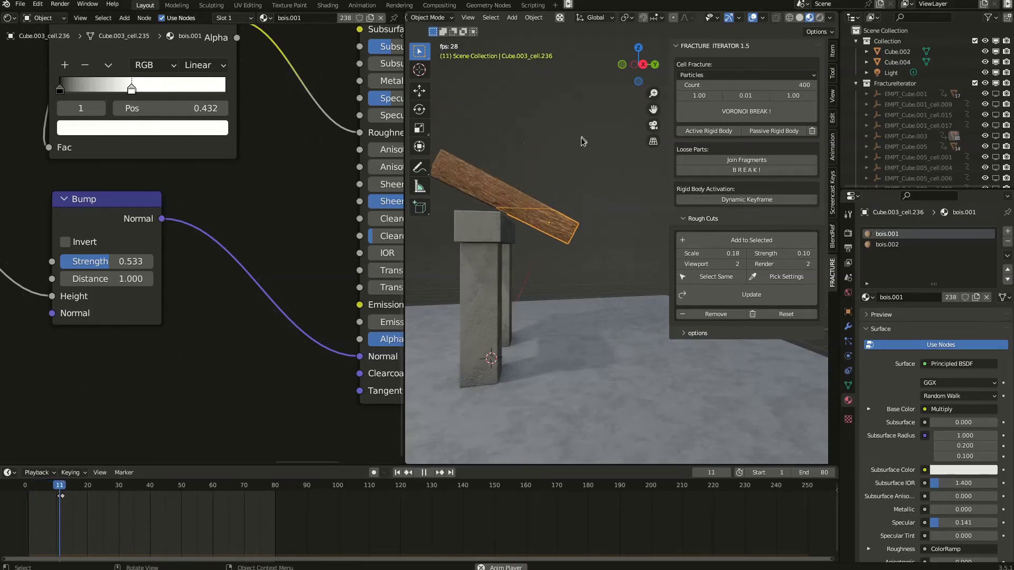
middle_drag(562, 275, 593, 289)
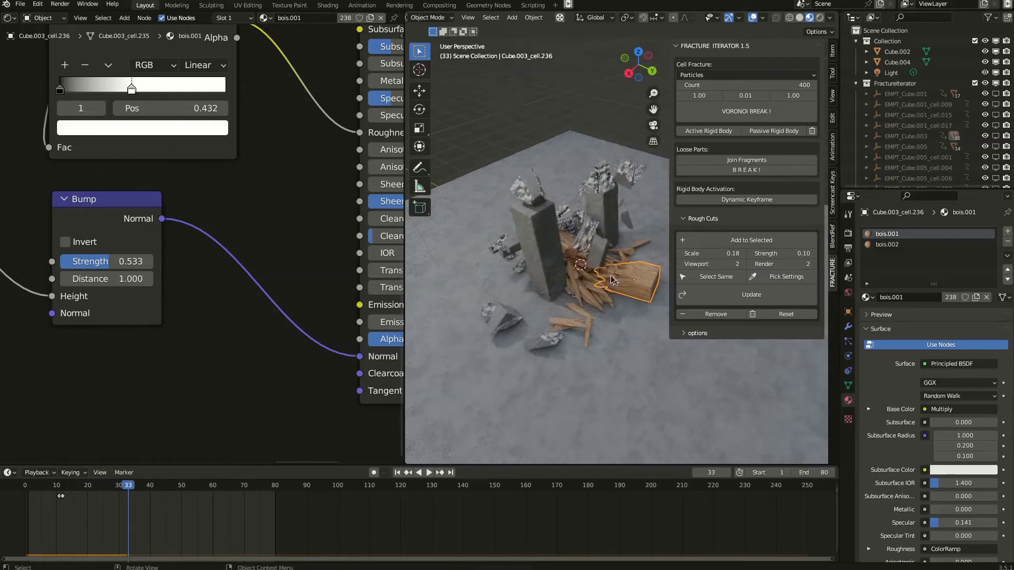
key(space)
scroll(609, 285, up, 4)
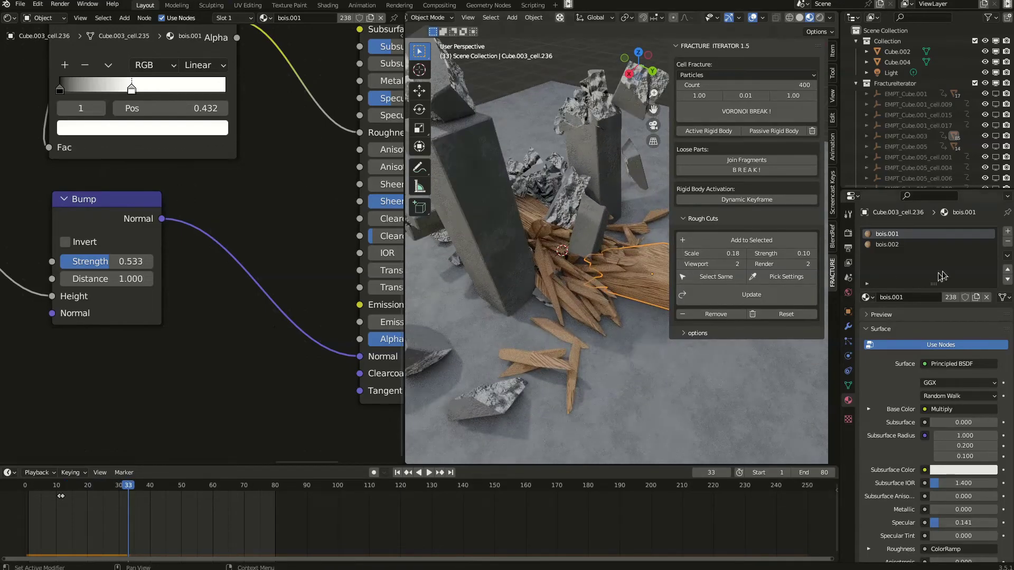
Rename the beam's second material, bois.002, to bois.inside
click(892, 244)
double_click(904, 298)
drag(893, 298, 905, 298)
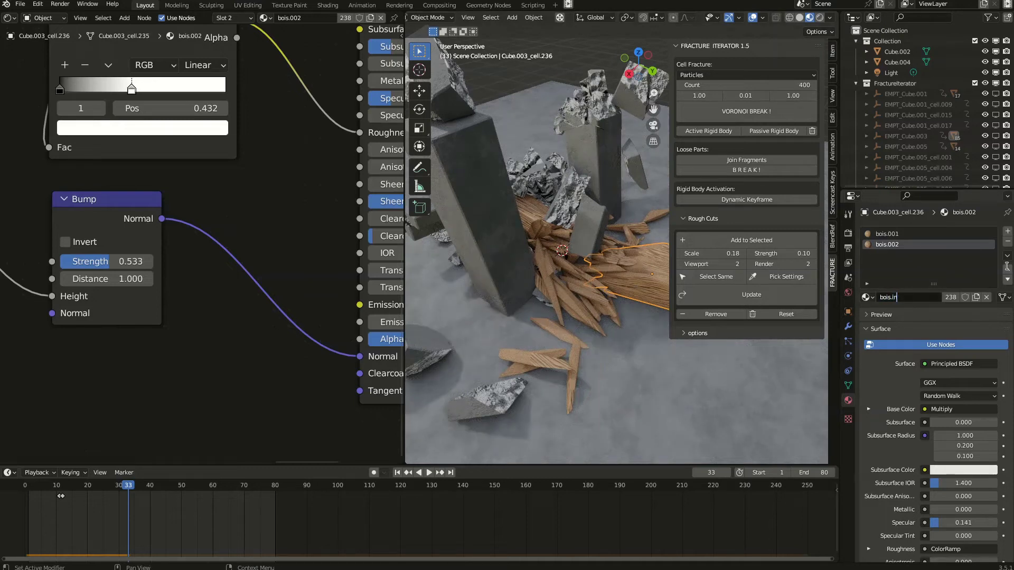
key(Return)
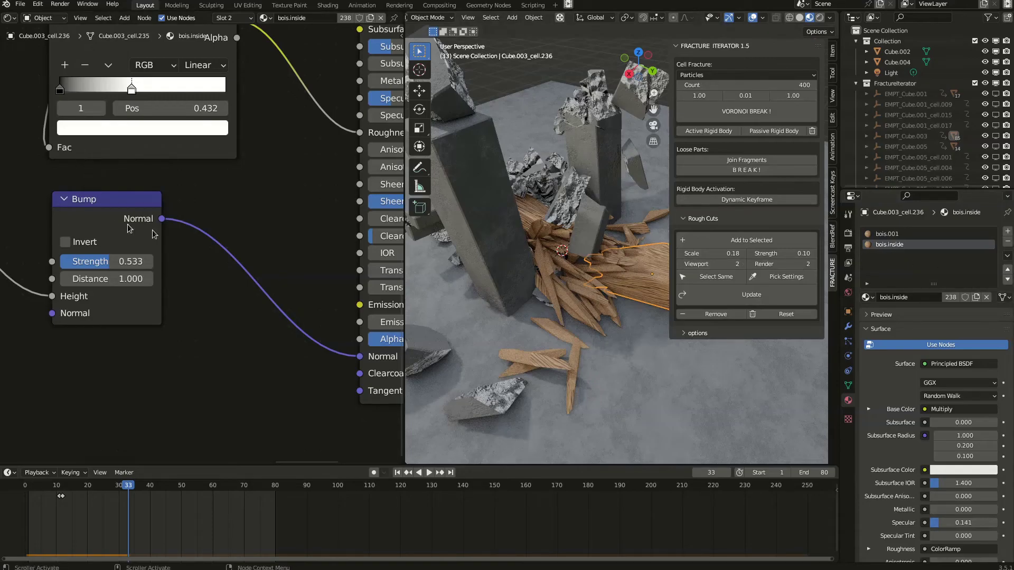
Feed the first Mapping node of bois.inside from the Generated texture coordinates and set its Y scale to 0.1
scroll(97, 198, down, 8)
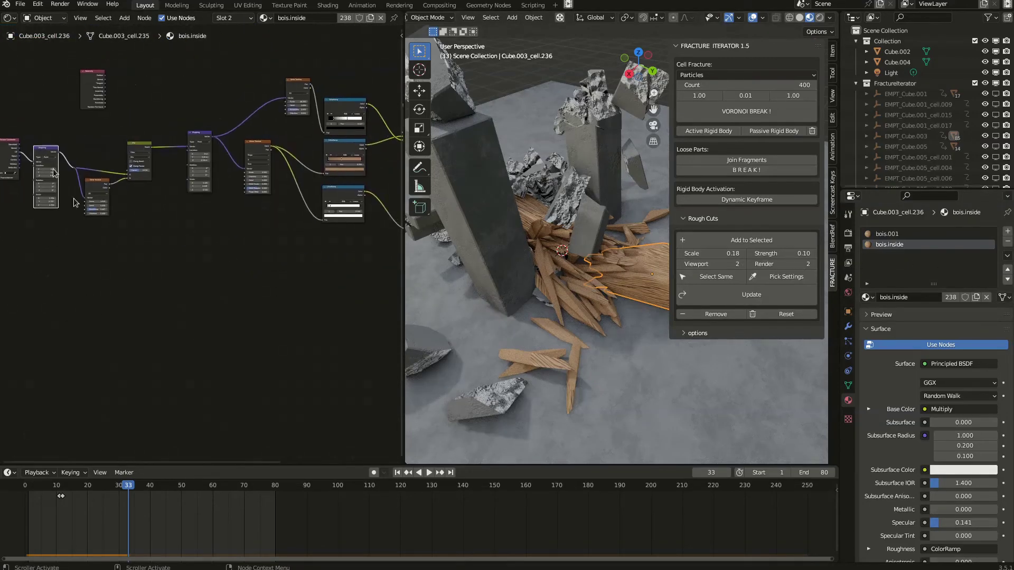
scroll(132, 124, up, 5)
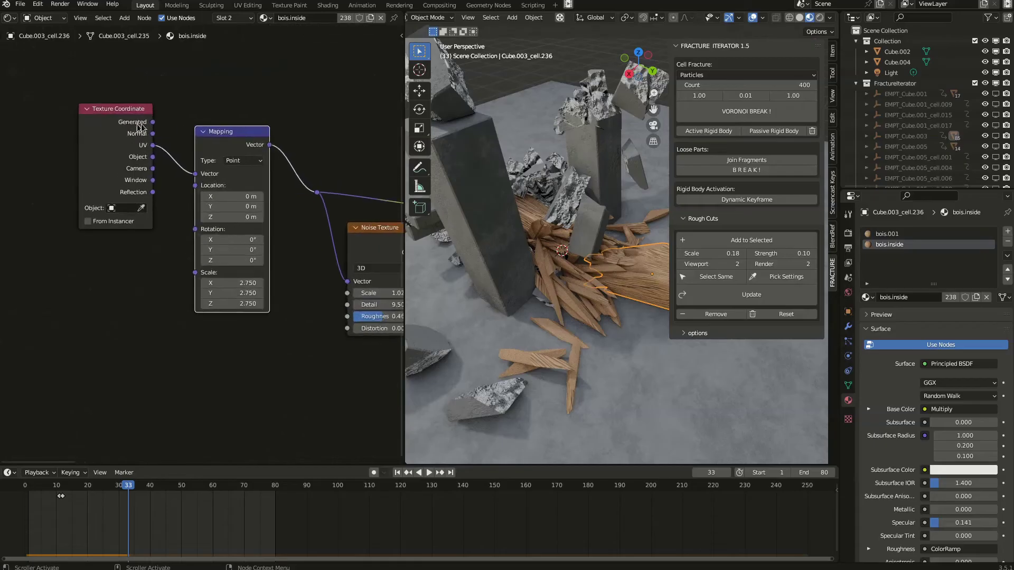
scroll(133, 127, up, 2)
scroll(581, 308, up, 3)
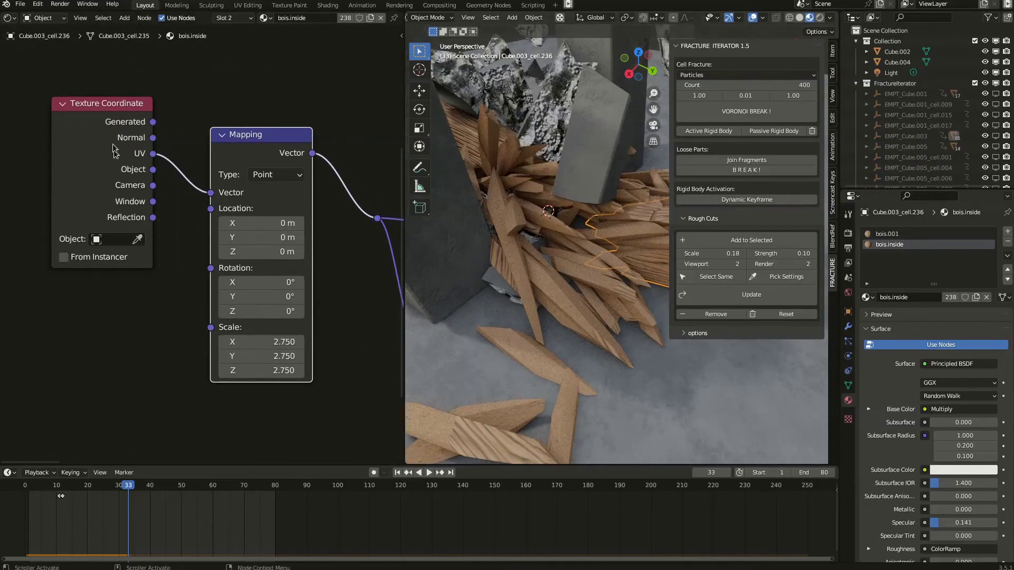
drag(153, 122, 213, 193)
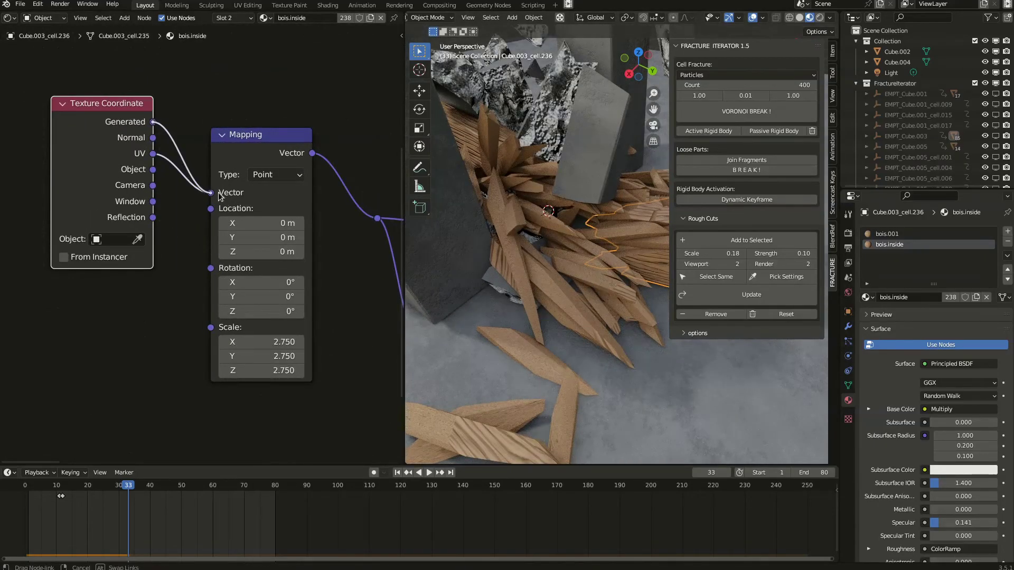
click(281, 355)
key(BackSpace)
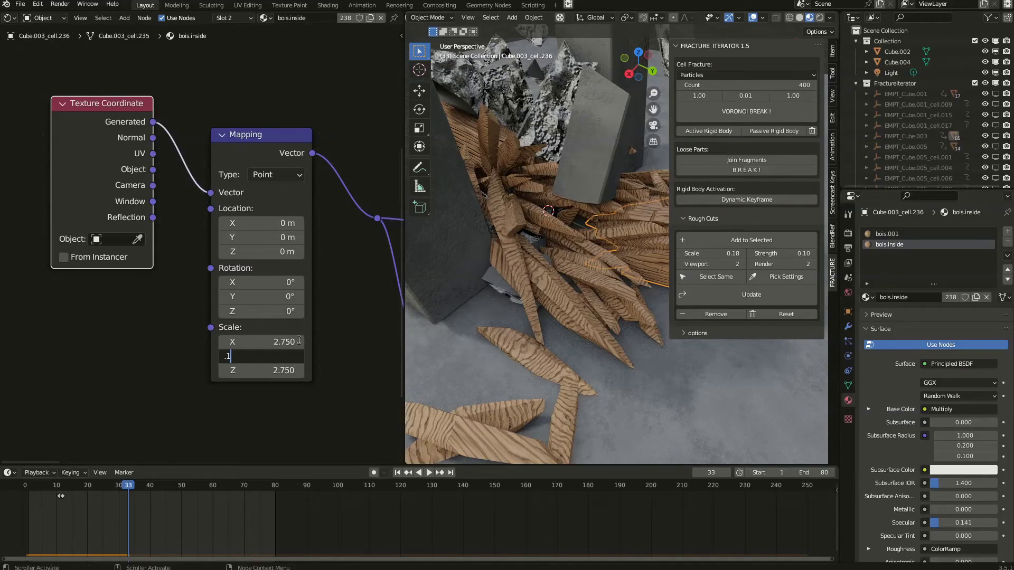
text(.1)
key(Return)
Set the Mapping node's X and Z scales to 20 and inspect the grain on the splinters
click(287, 341)
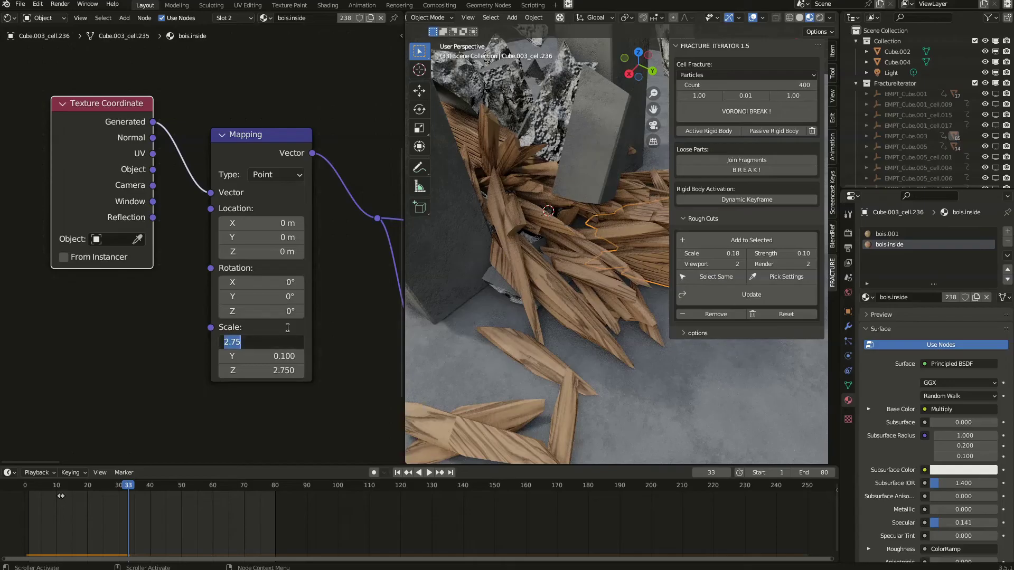
text(20)
key(Tab)
key(Tab)
text(2)
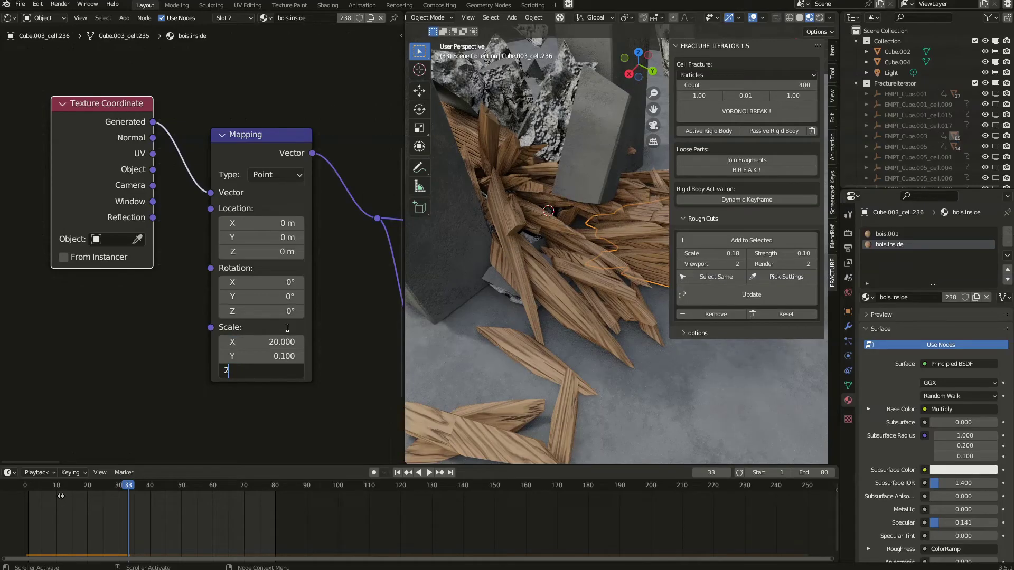
text(0)
key(Return)
middle_drag(552, 316, 591, 274)
Brighten the wood ColorRamp of bois.inside, setting the HSV value to 0.589 on stop 1 and 0.248 on stop 0
middle_drag(347, 213, 317, 257)
scroll(295, 248, down, 3)
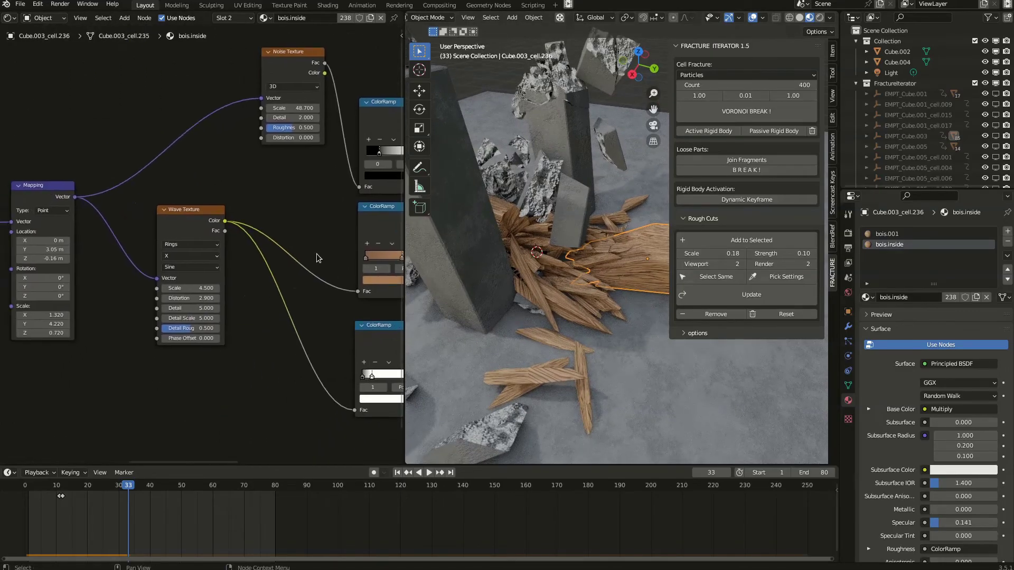
scroll(317, 258, up, 3)
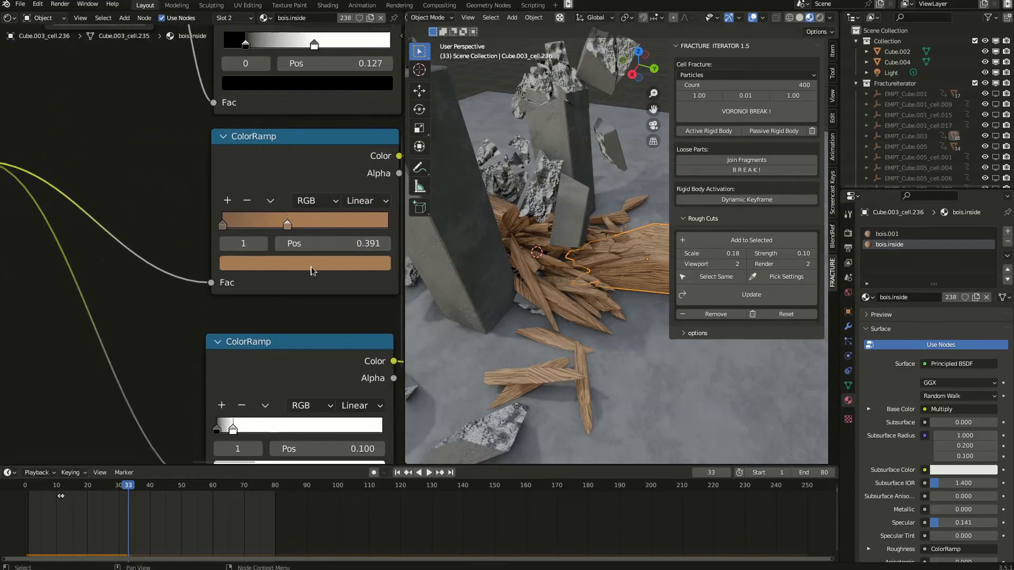
click(309, 264)
mouse_move(357, 69)
mouse_down()
mouse_move(355, 37)
mouse_move(355, 59)
mouse_up()
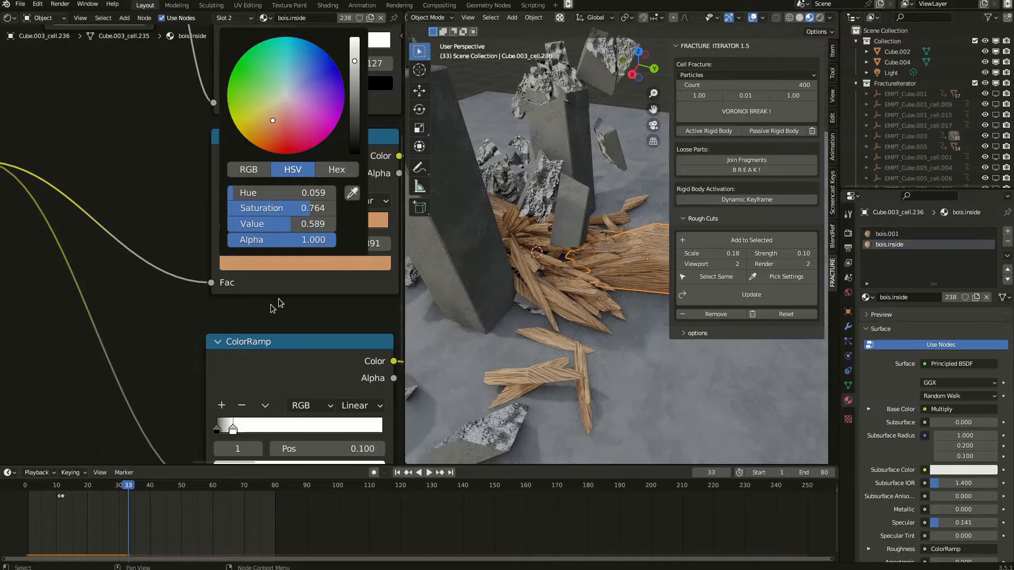
click(223, 224)
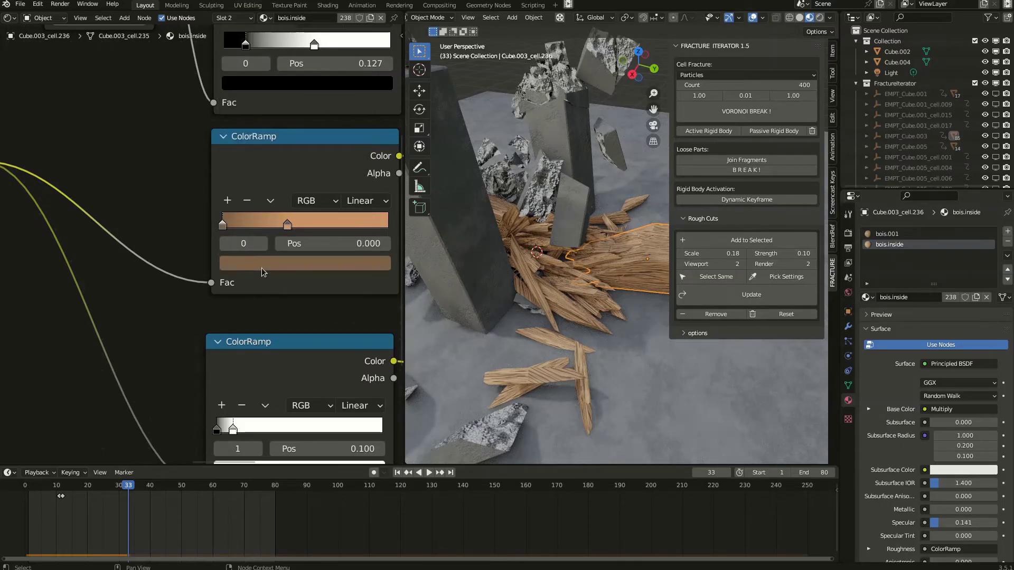
click(262, 265)
drag(357, 98, 355, 91)
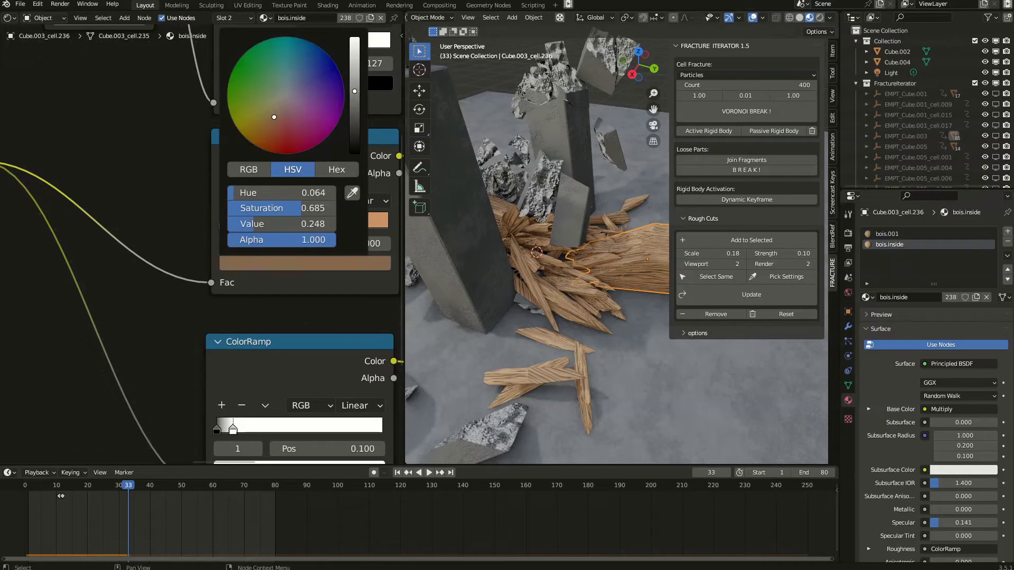
Darken stop 1 of the wood ColorRamp in bois.001 to an HSV value of 0.225
click(880, 234)
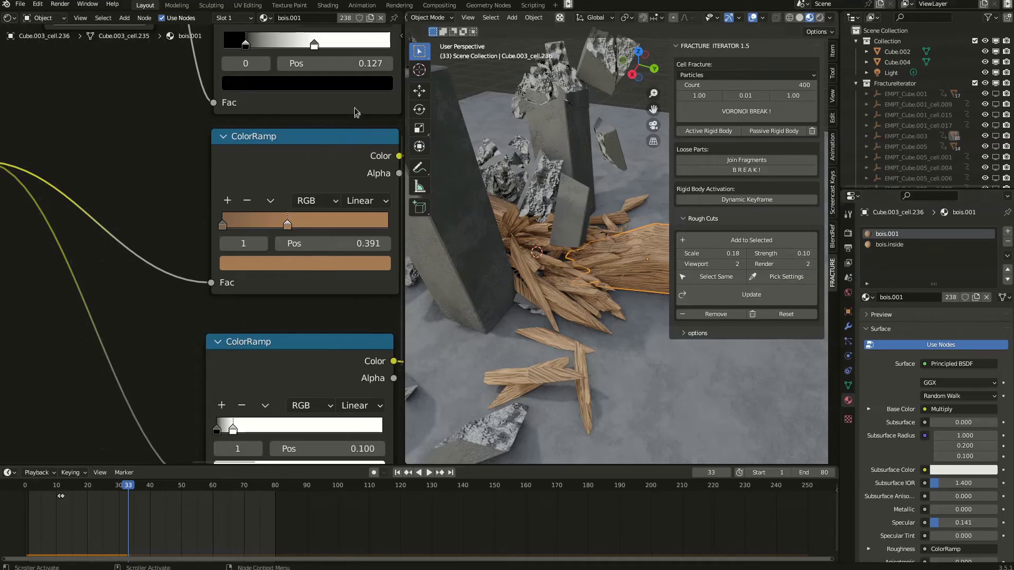
click(306, 264)
drag(355, 74, 354, 91)
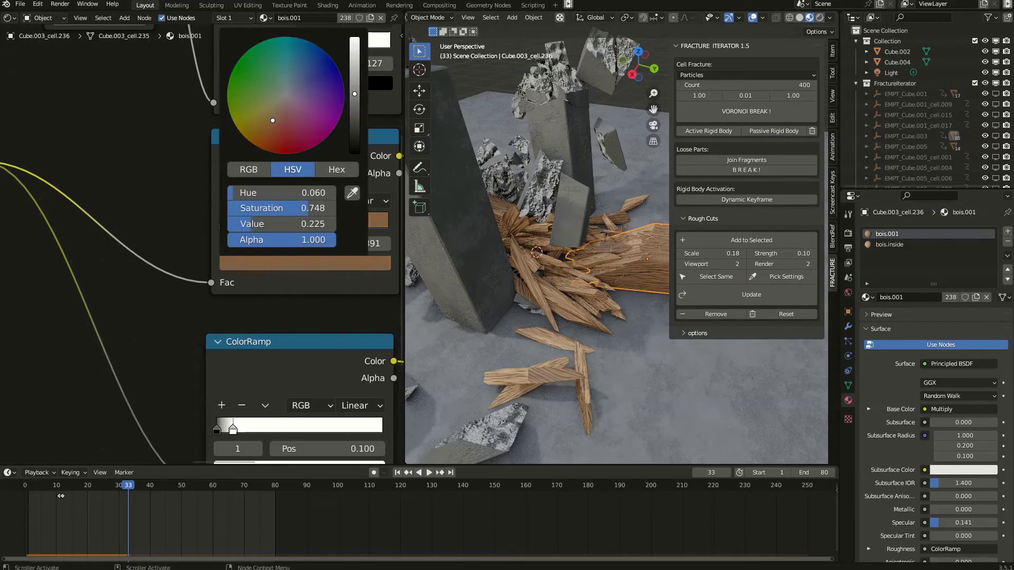
Replay the collapse from the start to frame 69 and examine the beam and rubble from several sides
scroll(646, 315, down, 5)
mouse_move(645, 316)
middle_down()
mouse_move(555, 343)
mouse_move(637, 280)
mouse_move(637, 311)
middle_up()
key(space)
click(21, 490)
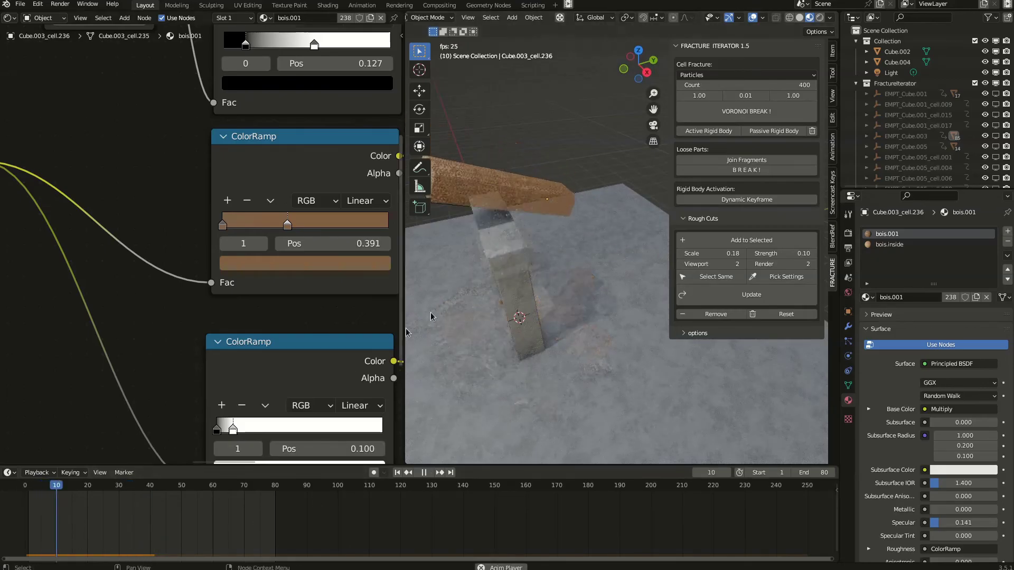
key(space)
middle_drag(464, 317, 488, 292)
key(space)
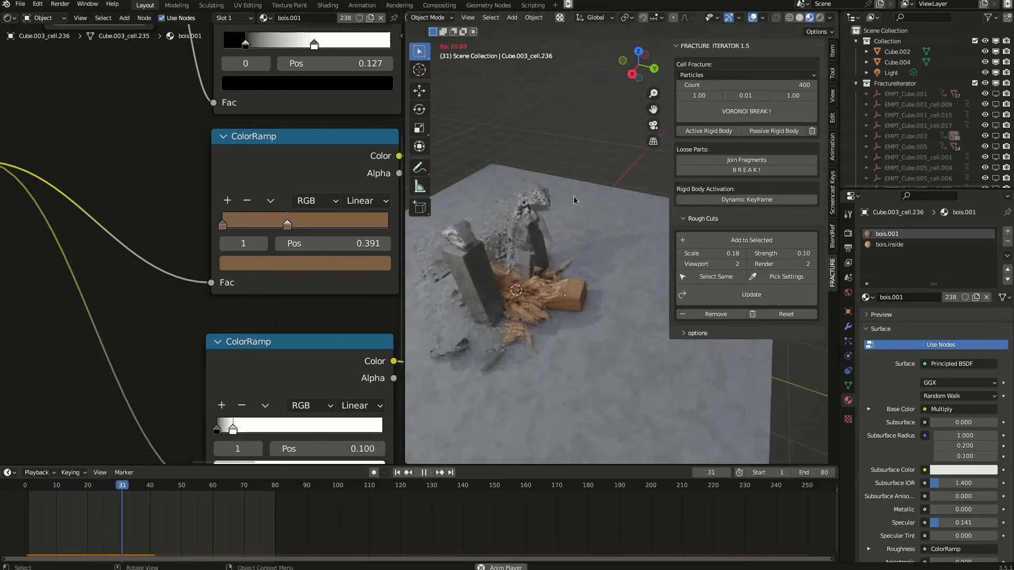
middle_drag(495, 280, 566, 305)
key(space)
scroll(517, 282, up, 3)
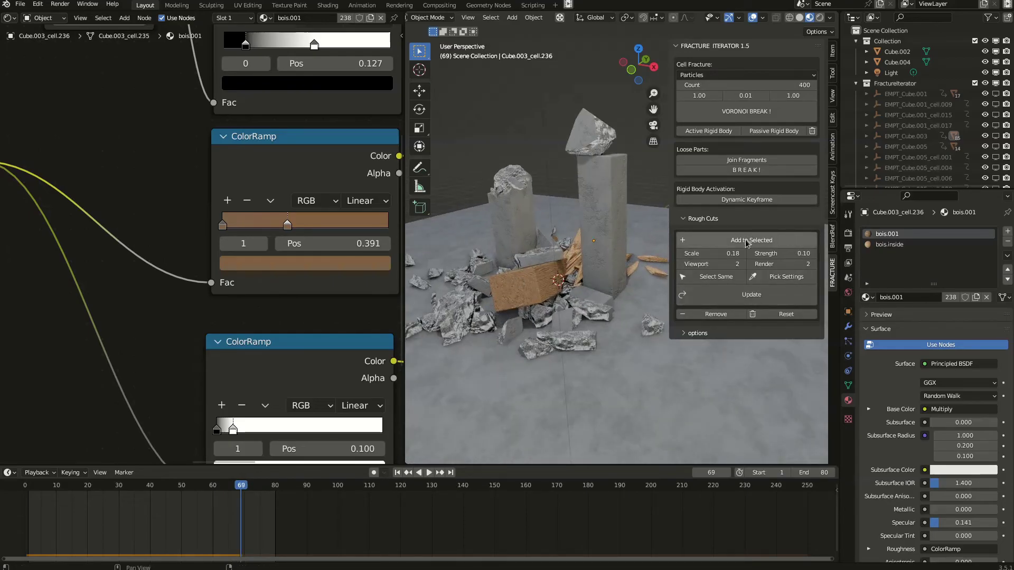
Switch the viewport to solid shading and pick the Rough Cuts settings from a concrete fragment in the rubble
click(467, 327)
click(800, 18)
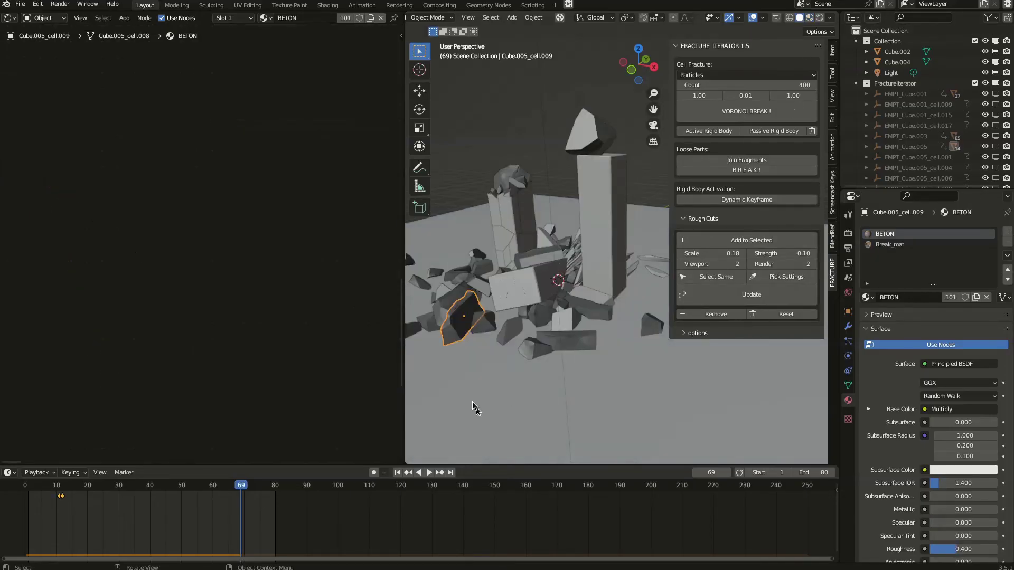
middle_drag(533, 297, 628, 317)
click(788, 279)
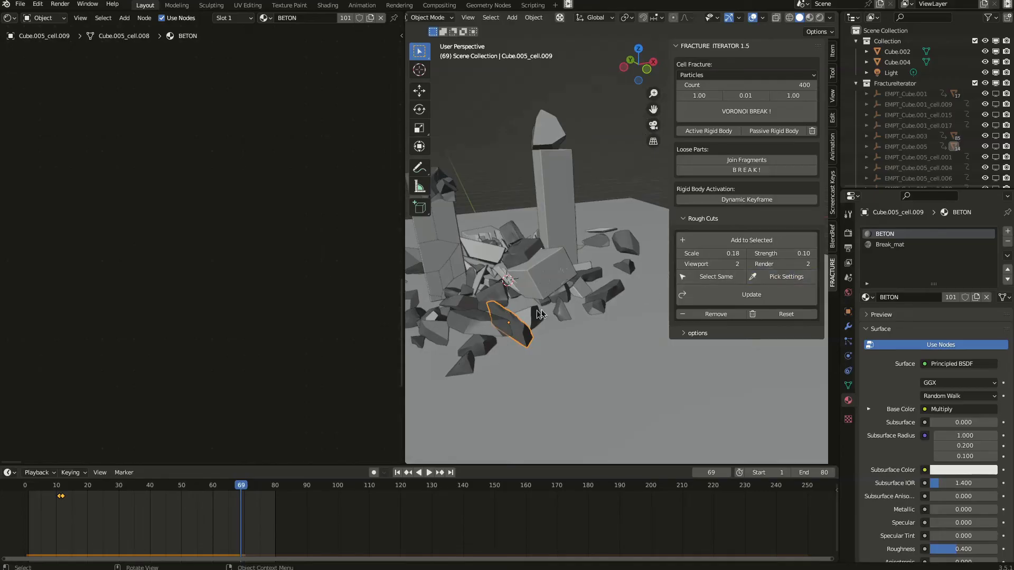
Try Rough Cuts values of Scale 0.51, Strength 0.85 and Viewport 1, and reload the small outlying fragment's settings with Pick Settings
click(627, 271)
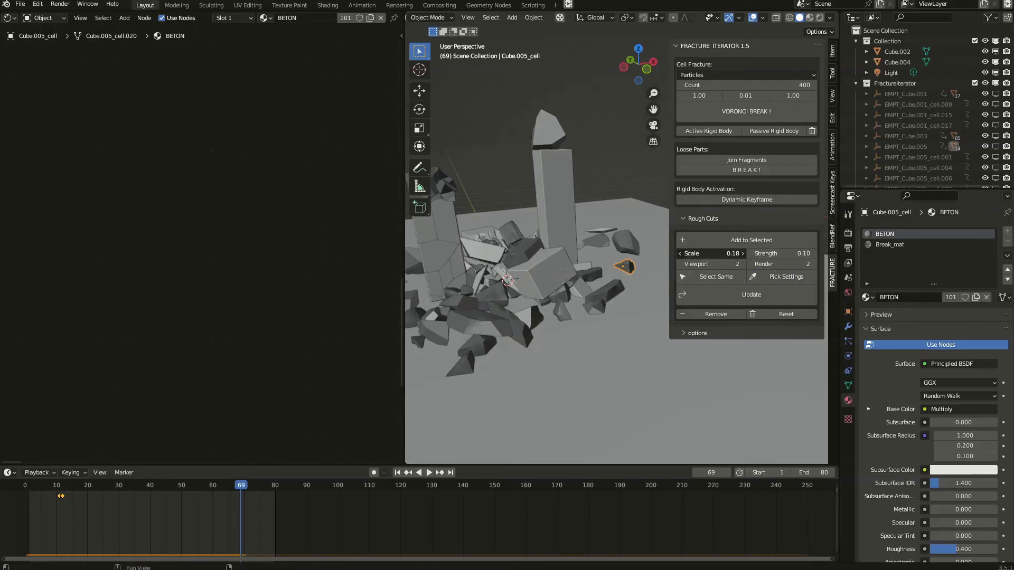
click(701, 266)
text(1)
key(Return)
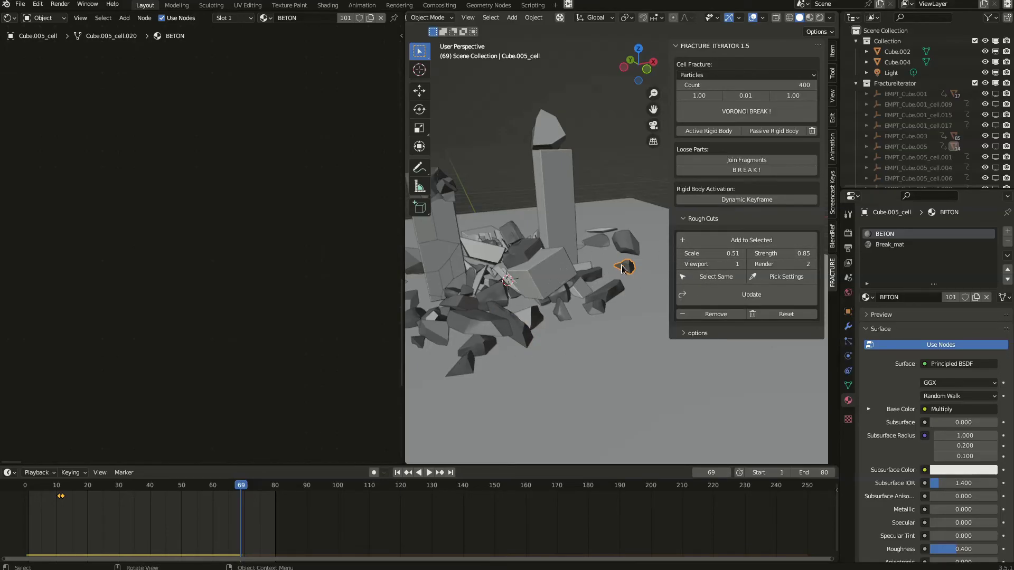
click(787, 284)
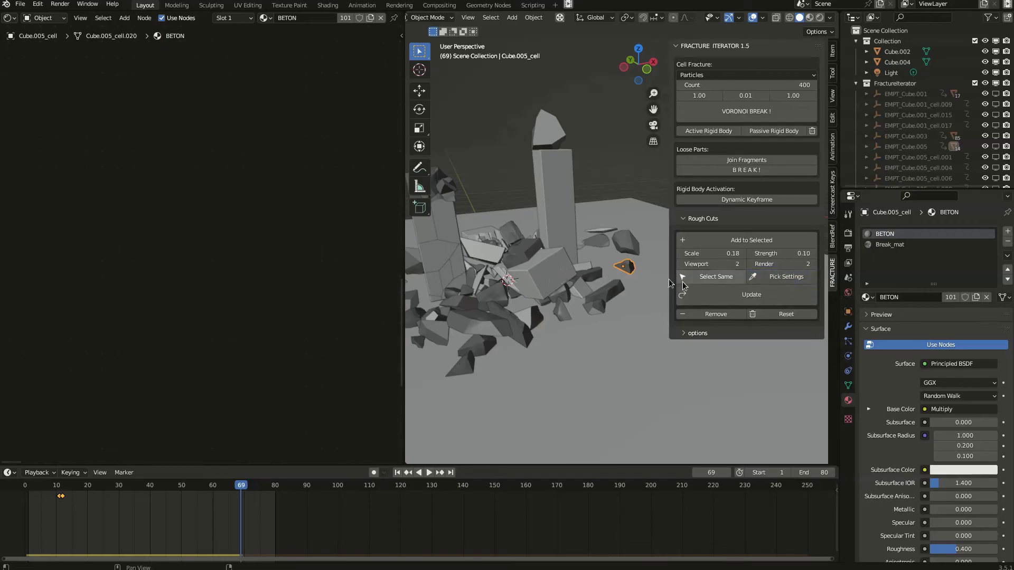
Select all fragments sharing the long outlying concrete fragment's rough cut settings
click(607, 293)
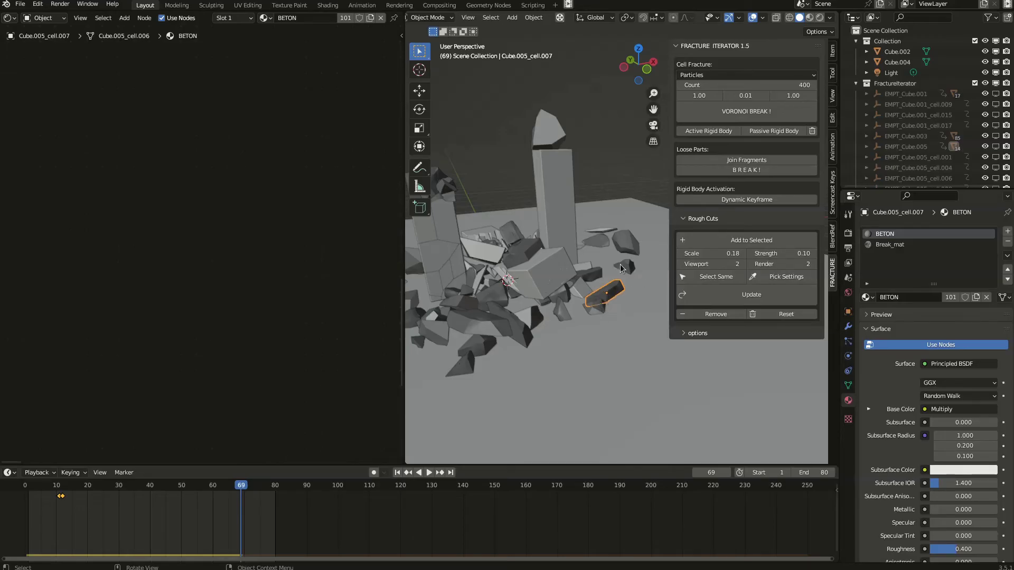
click(717, 291)
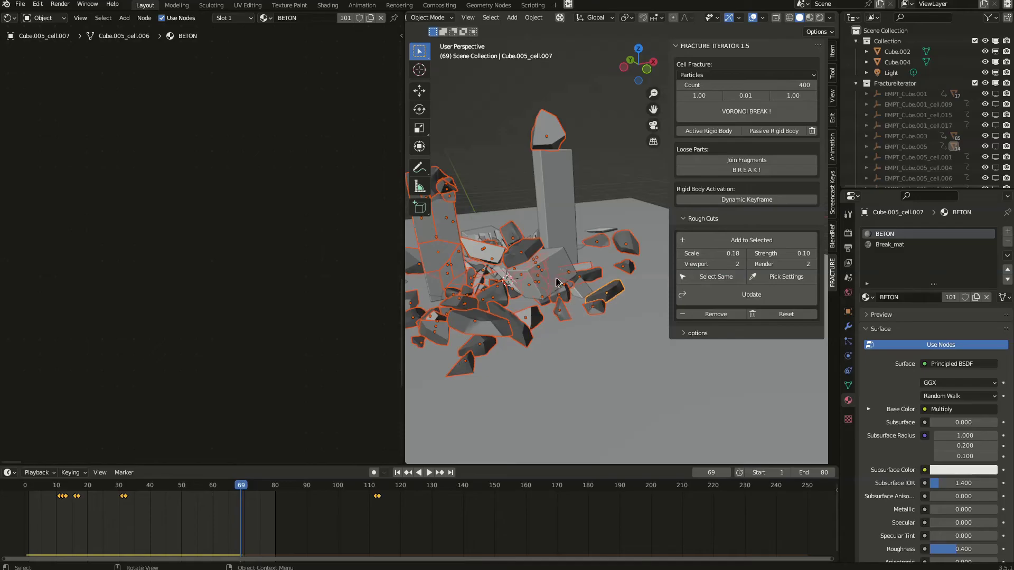
middle_drag(583, 273, 607, 261)
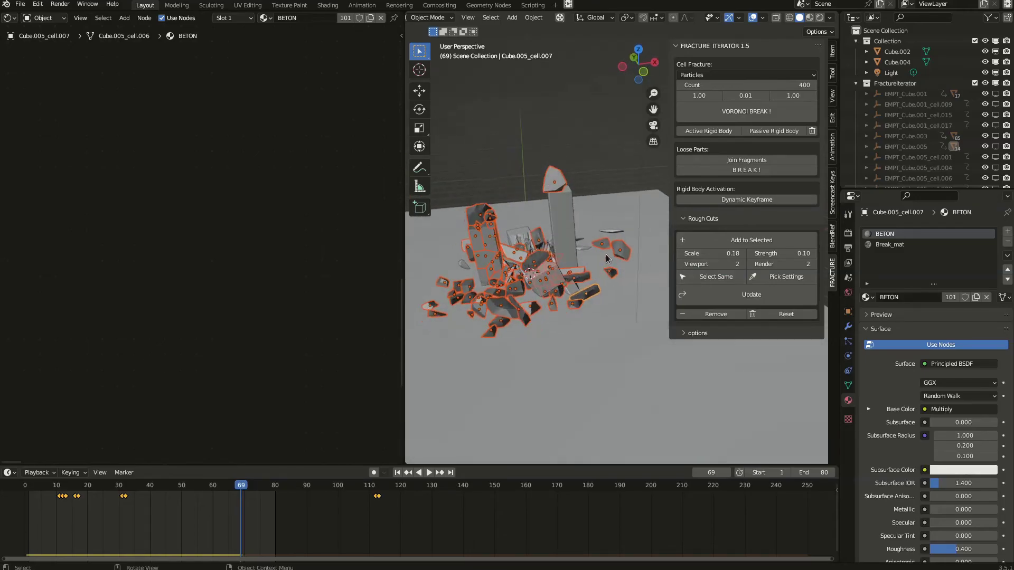
Replace the rough cuts on the four outlying concrete fragments with ones using Scale 0.22, Strength 0.15 and Viewport 3
click(607, 246)
shift+click(621, 249)
shift+click(611, 272)
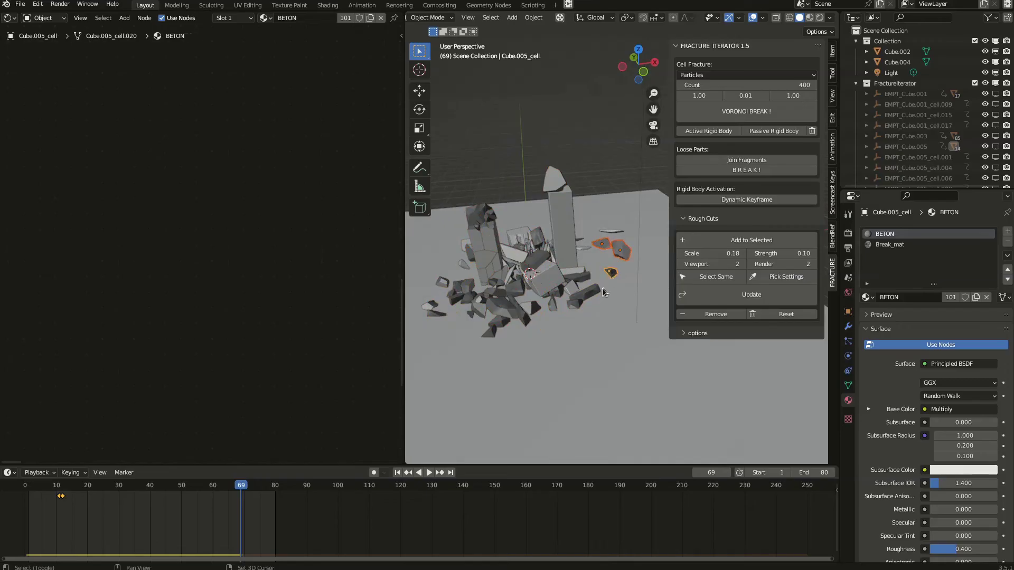
shift+click(595, 290)
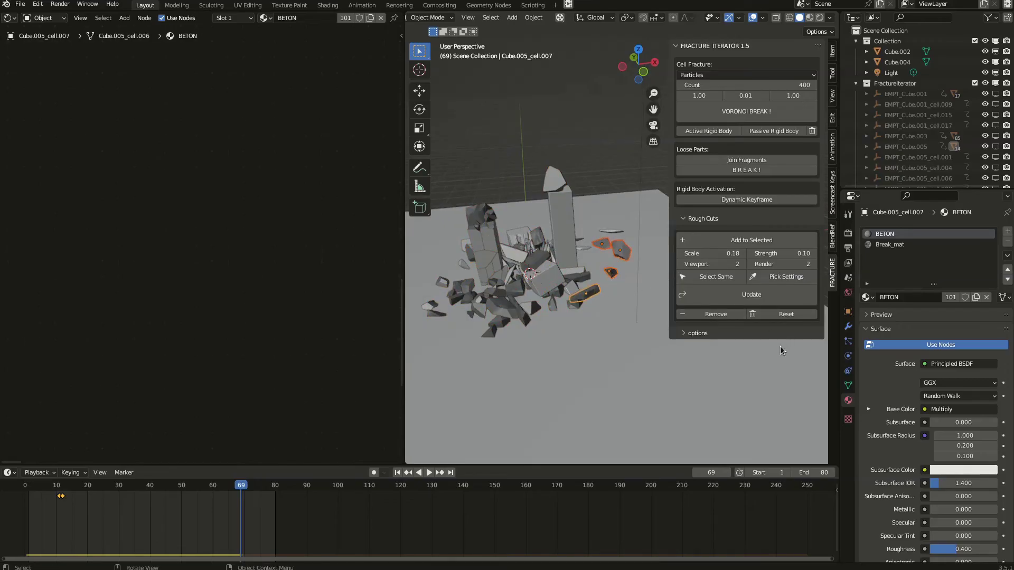
click(726, 315)
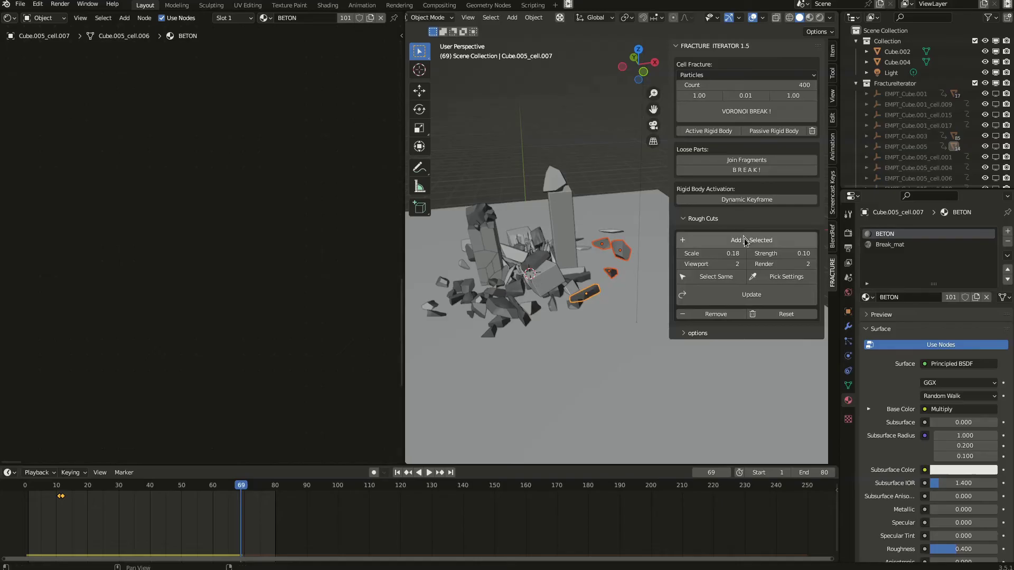
drag(719, 254, 780, 254)
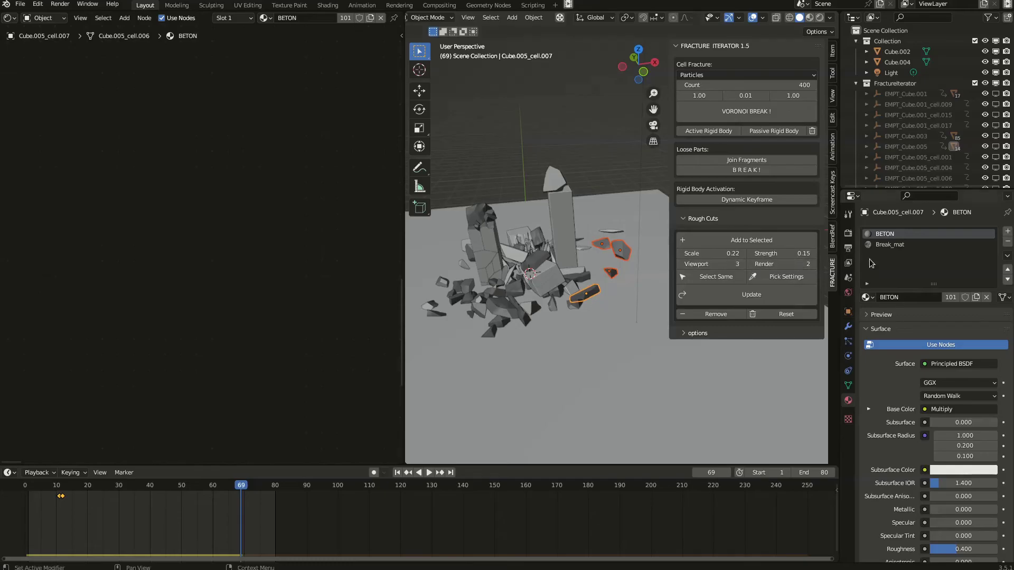
click(741, 242)
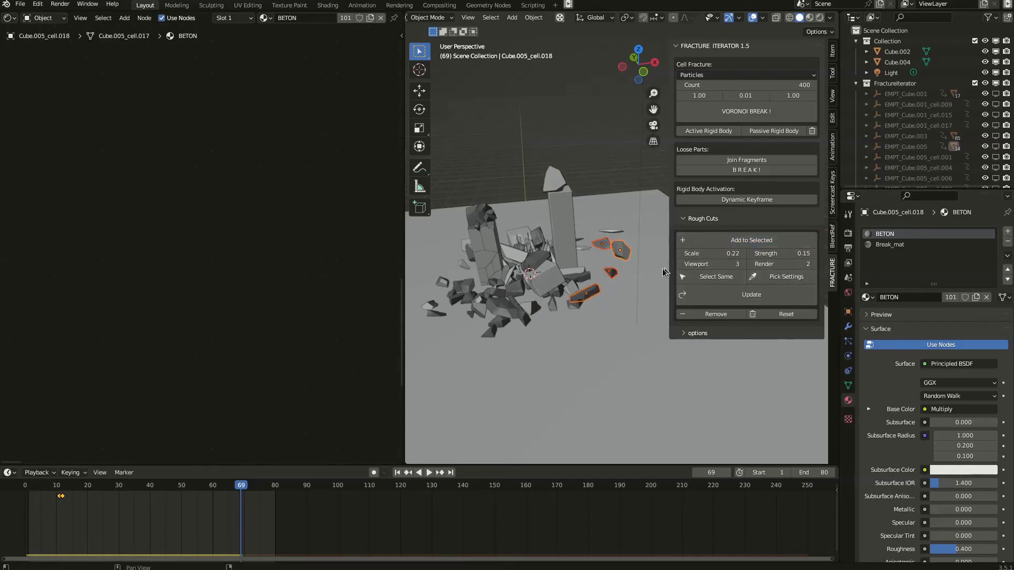
Use Select Same on one of the four altered fragments, and again on a fragment with the original rough cuts
key(alt+a)
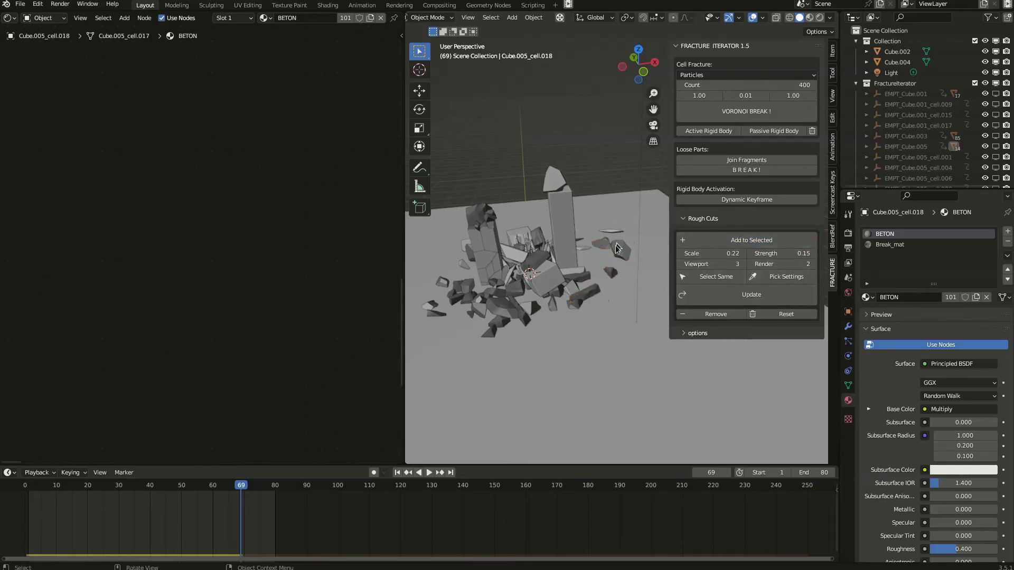
click(626, 255)
click(722, 278)
click(575, 306)
click(724, 279)
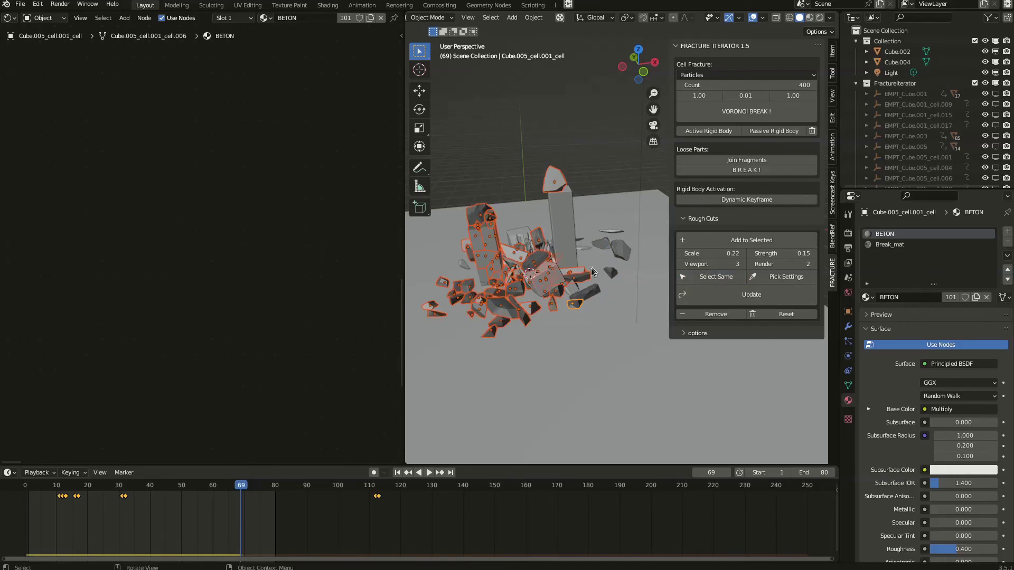
Pick the Scale 0.18, Strength 0.10 rough cut settings from a concrete fragment near the standing pillar, and select each group with matching cuts
scroll(600, 268, up, 2)
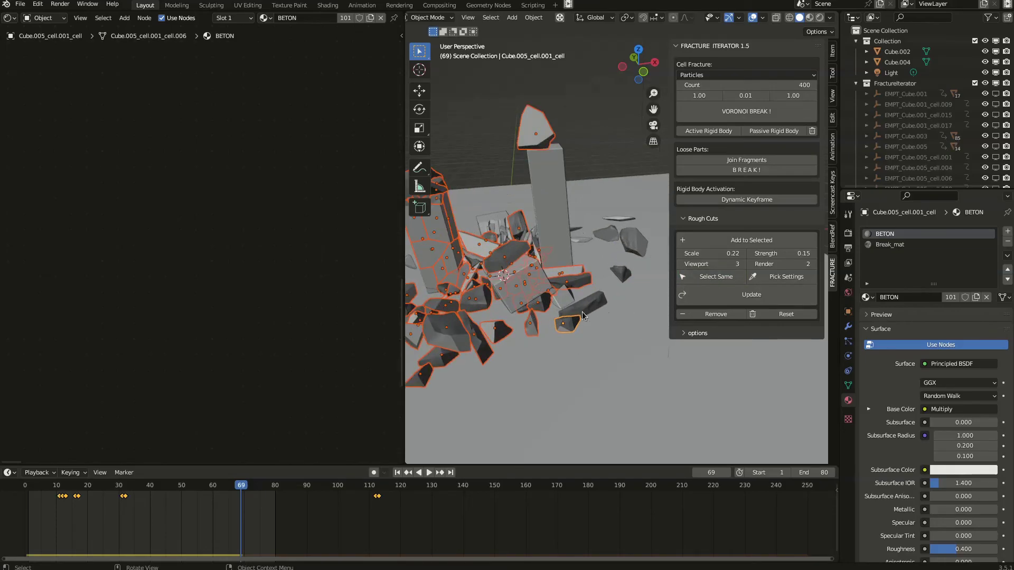
click(576, 281)
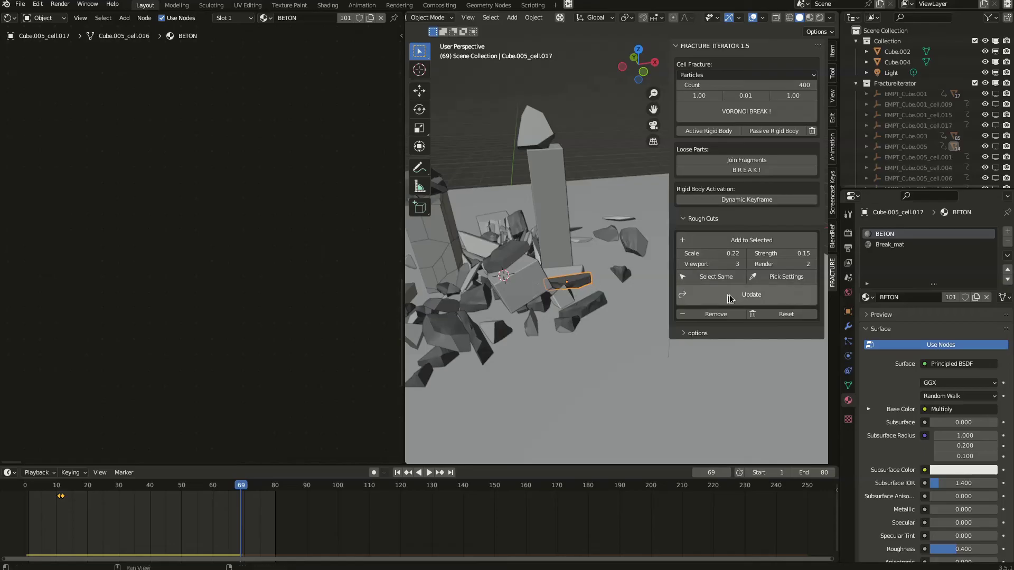
click(779, 283)
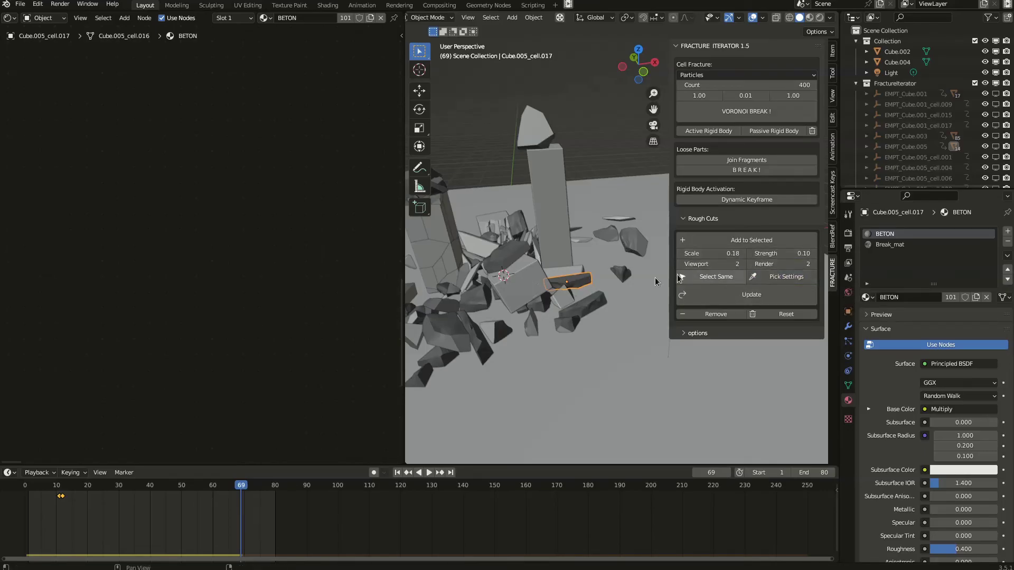
click(596, 308)
click(633, 244)
click(708, 278)
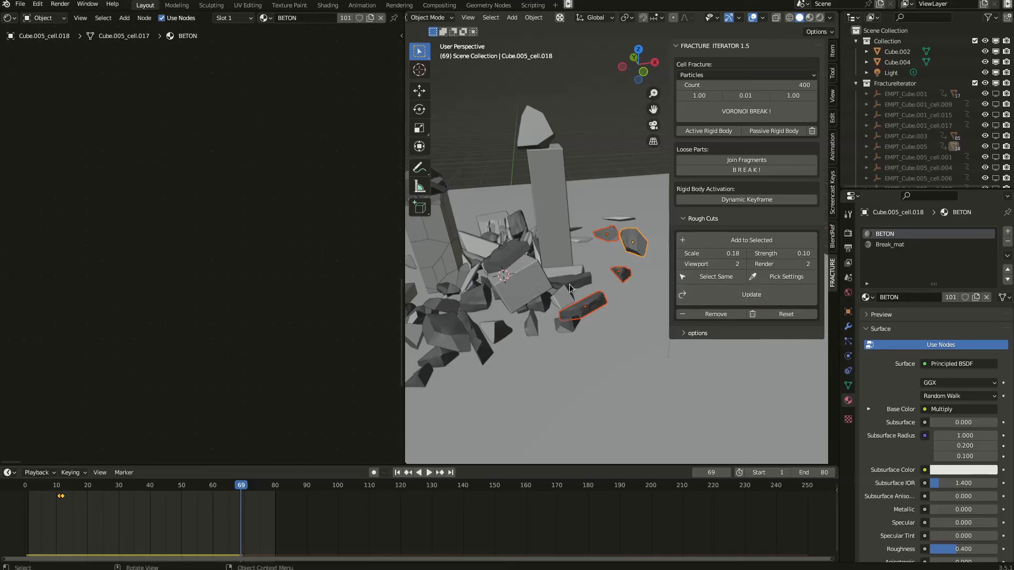
click(714, 278)
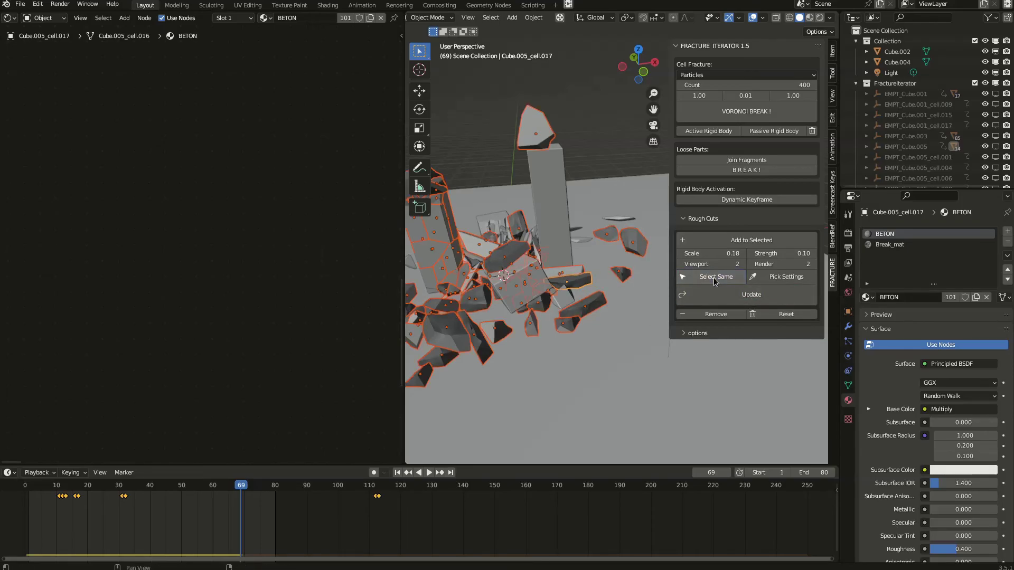
Replay the collapse to frame 26 and select the large remaining piece of the wooden beam
scroll(584, 314, down, 4)
middle_drag(584, 315, 507, 408)
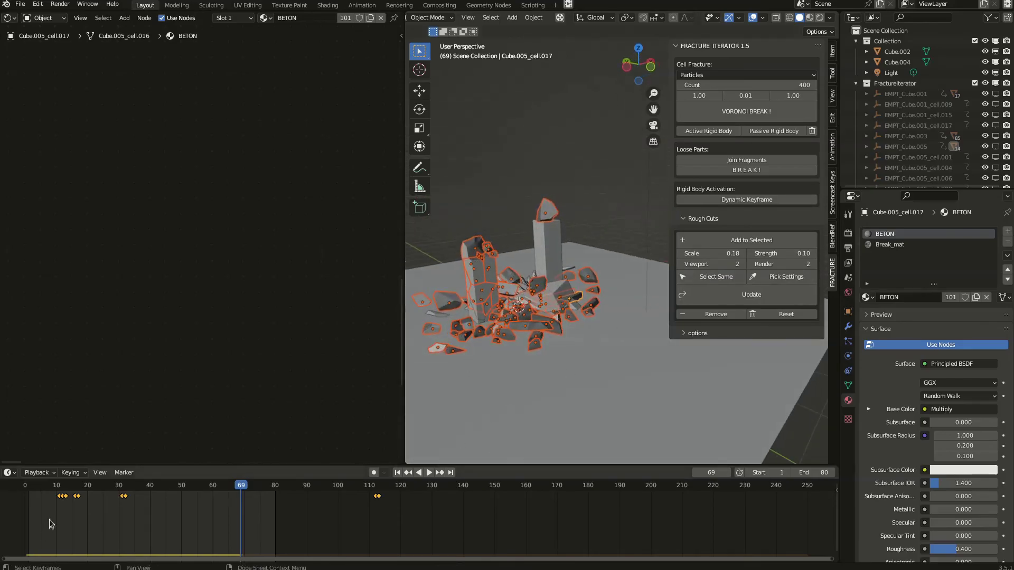
key(space)
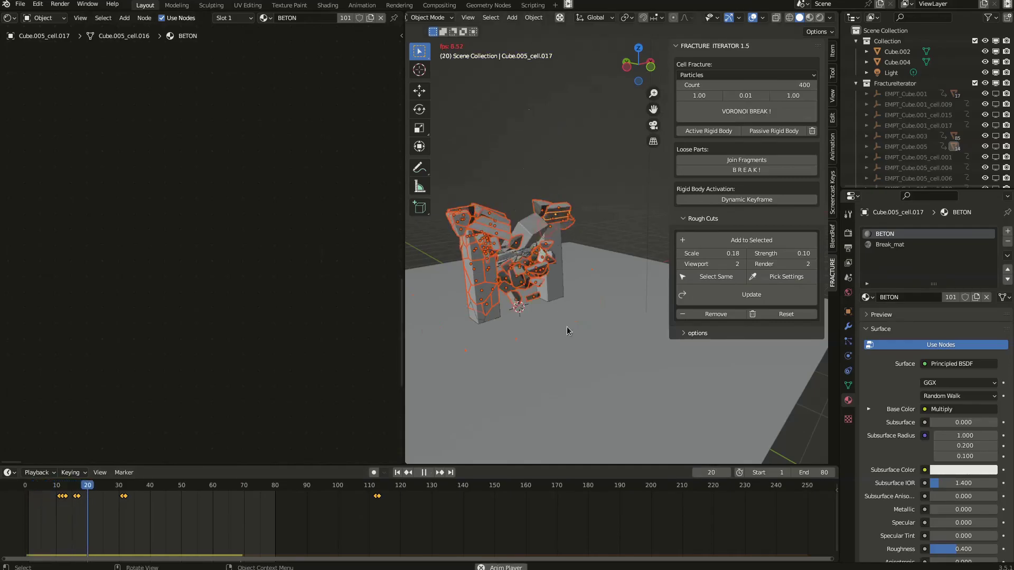
key(space)
middle_drag(556, 271, 531, 275)
click(530, 275)
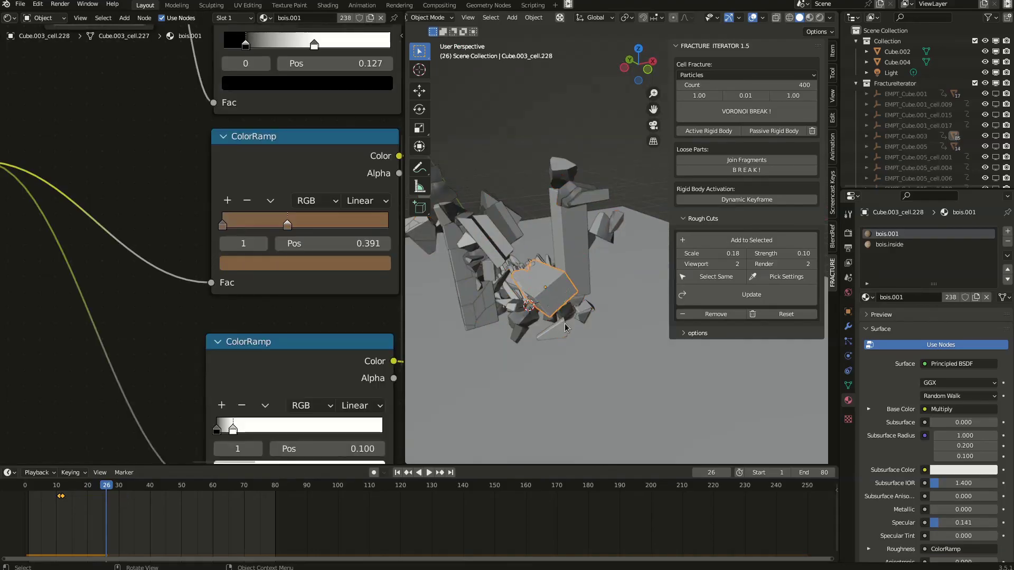
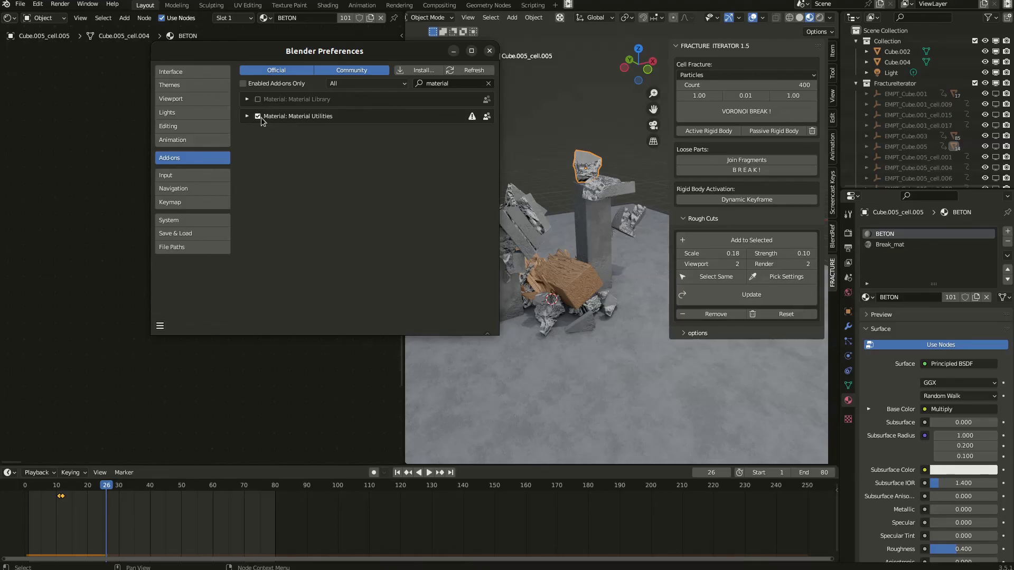
Close the preferences with the Material Utilities add-on enabled
click(490, 51)
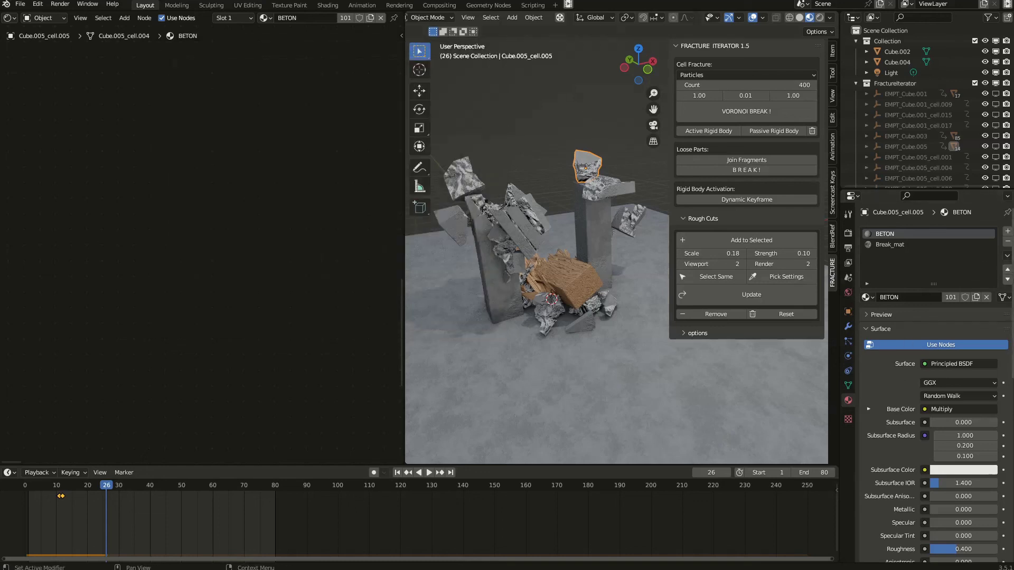
Check the material utility commands and compare the material slots of the large wooden beam piece with those of the concrete fragment atop the standing pillar
click(1007, 256)
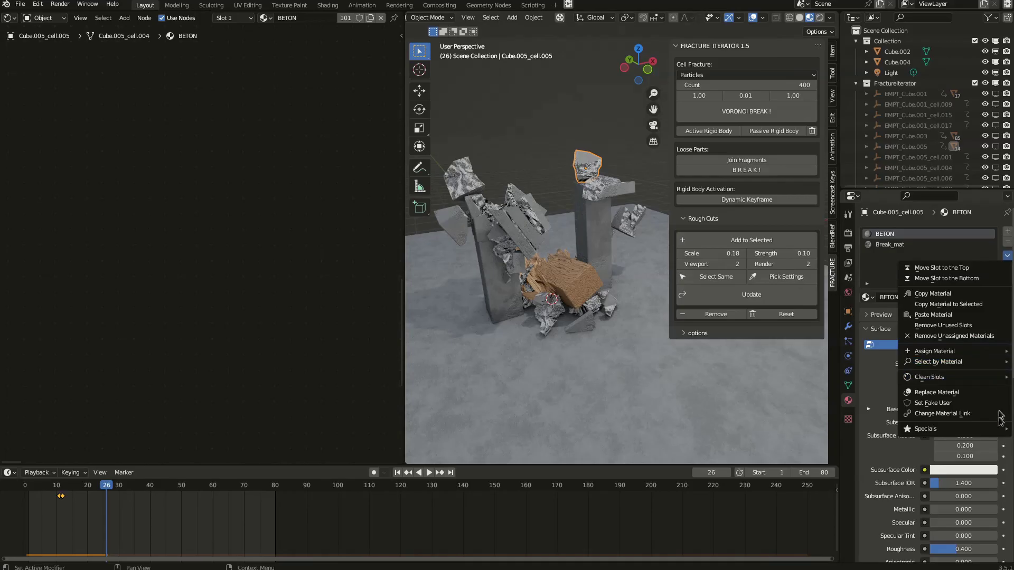
click(943, 414)
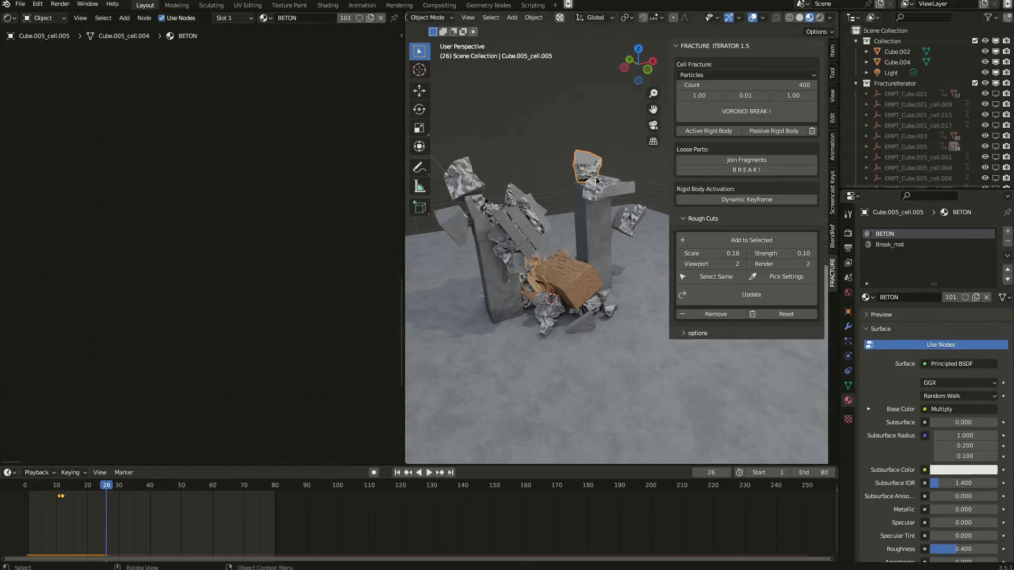
click(563, 269)
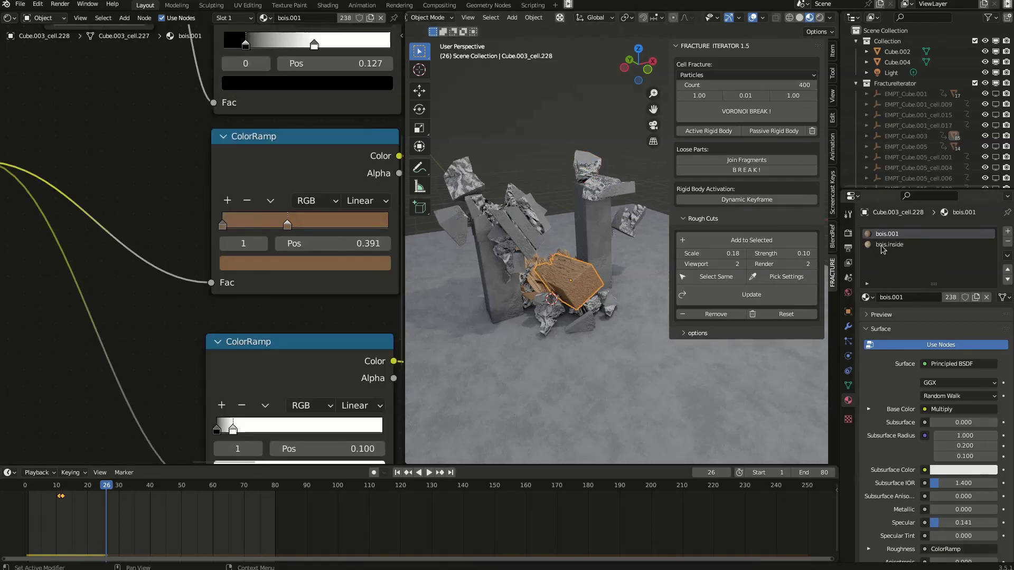
click(596, 167)
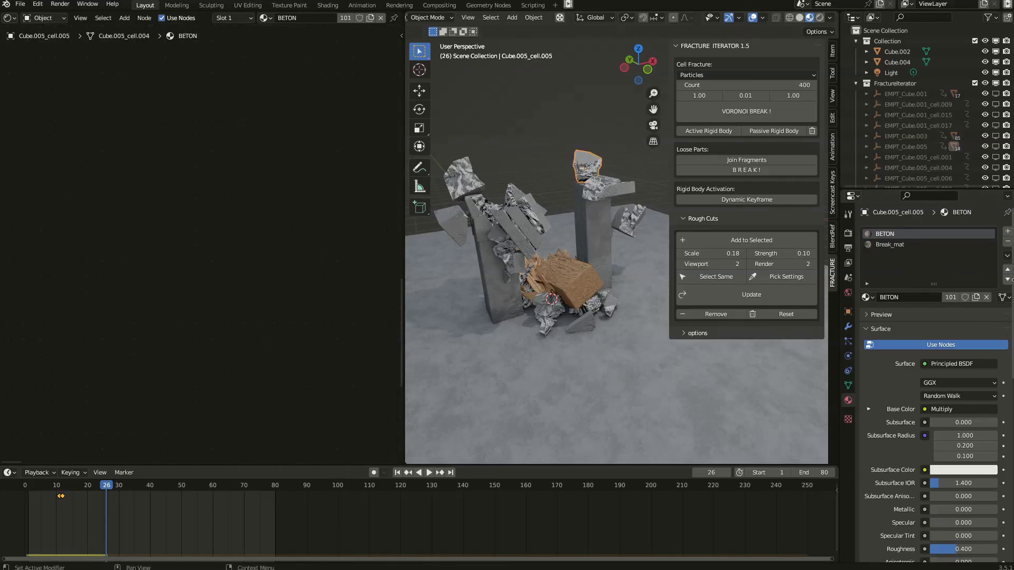
Replace the Break_mat material with bois.inside using Replace Material, with All Objects and Update Selection enabled
click(1007, 255)
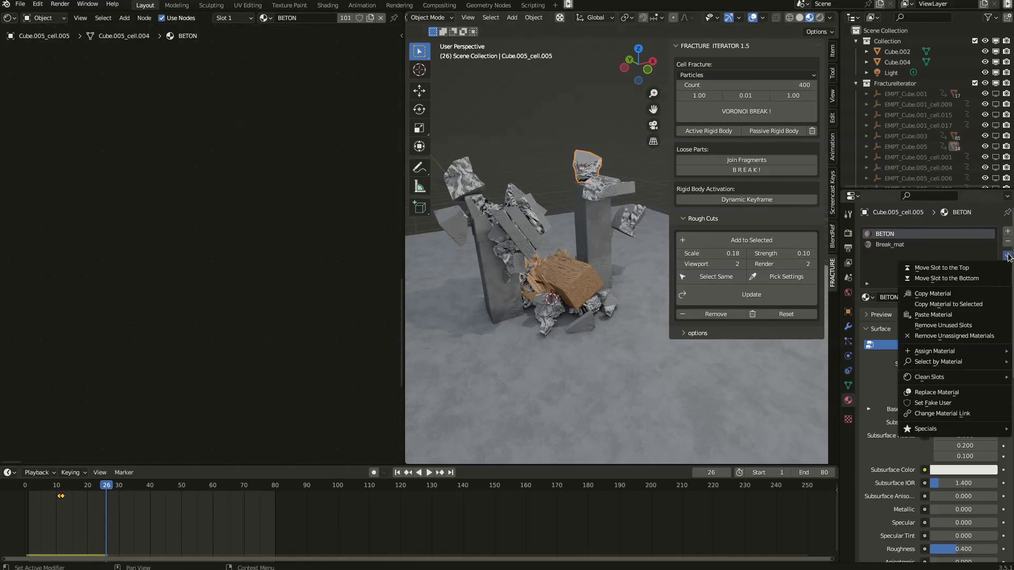
click(949, 393)
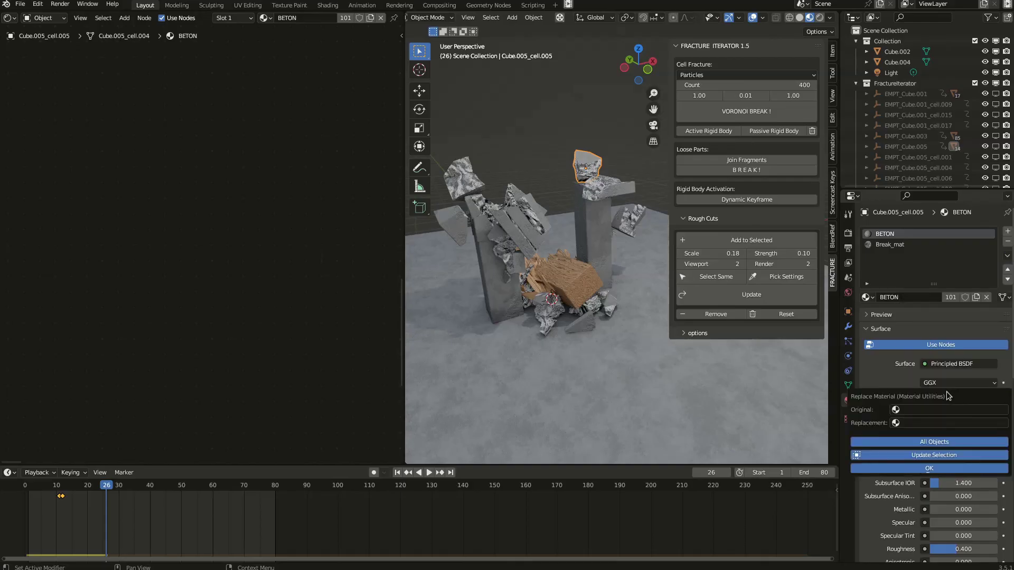
click(904, 409)
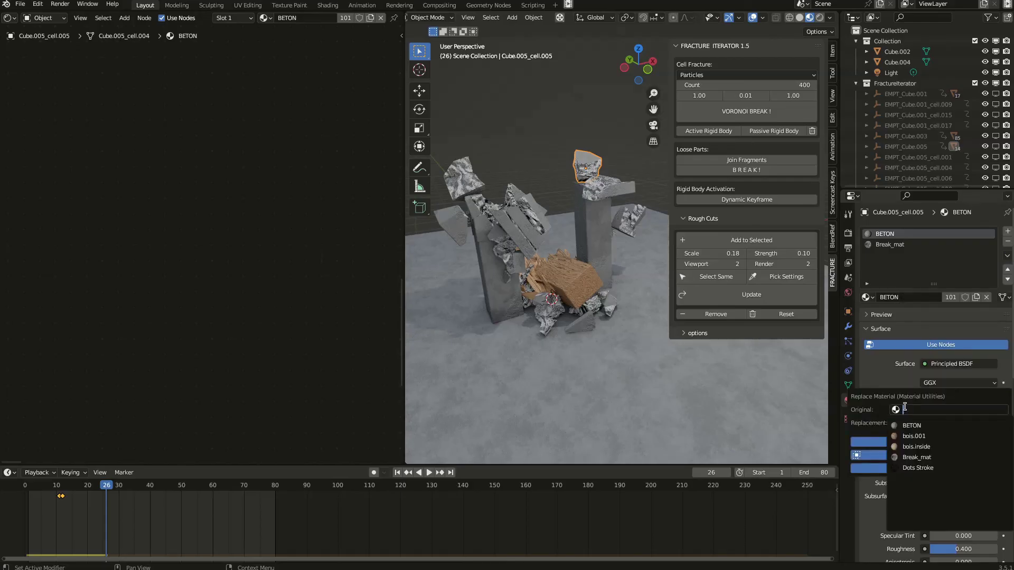
click(930, 458)
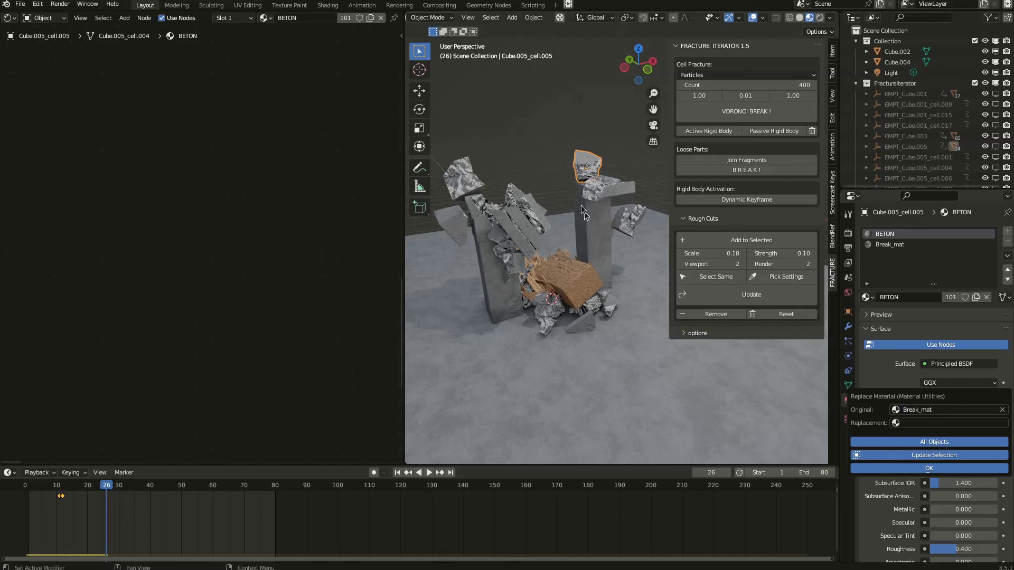
click(923, 442)
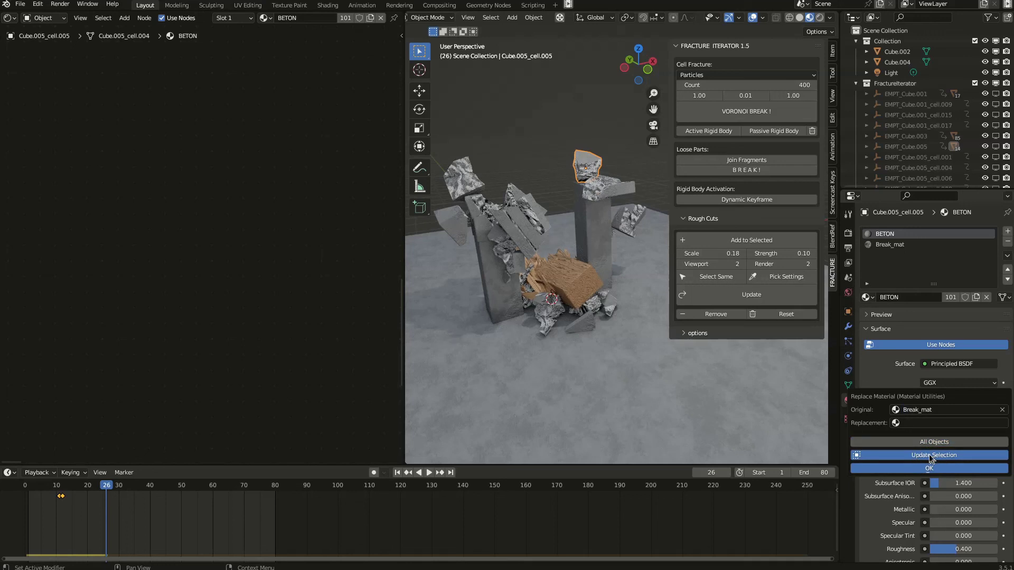
click(927, 443)
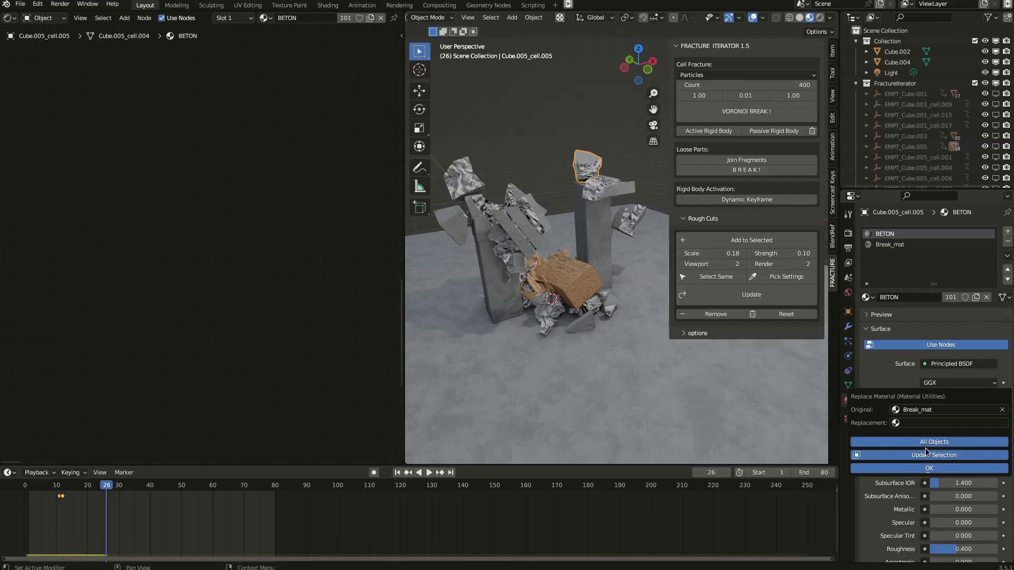
click(899, 423)
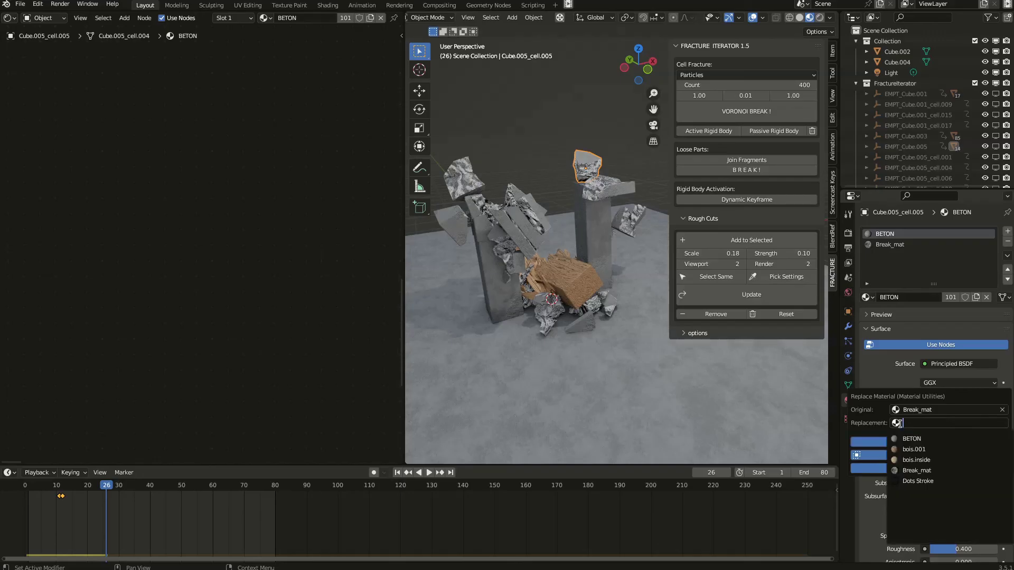
click(916, 460)
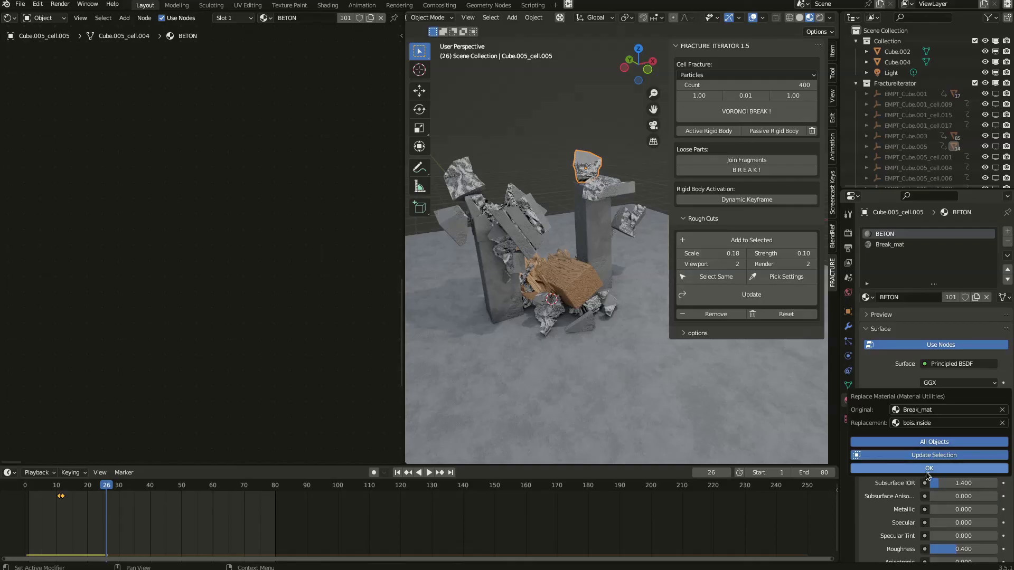
click(930, 469)
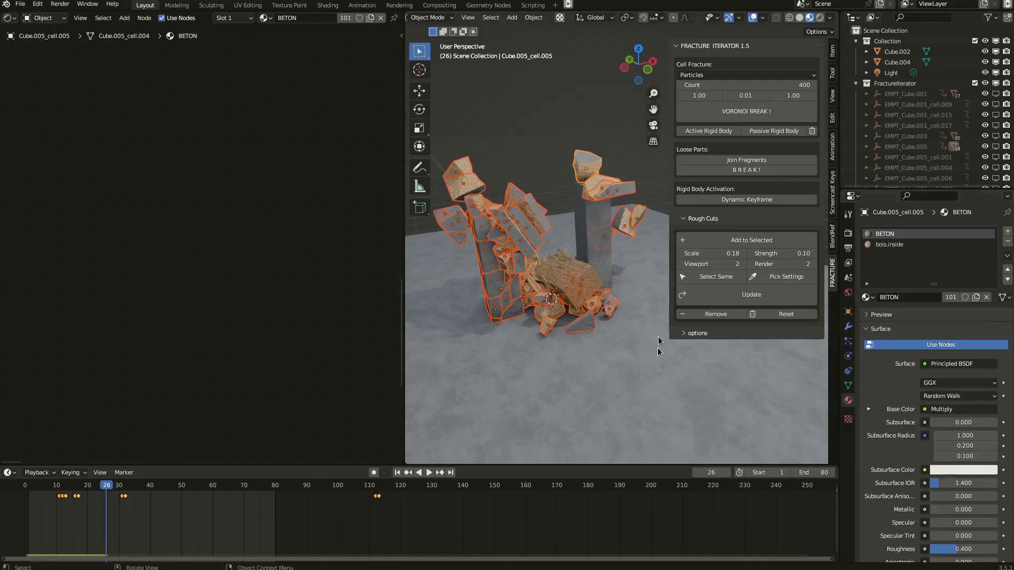
Deselect the fragments, play the collapse on to frame 41 and inspect the broken faces from another angle
scroll(597, 203, up, 2)
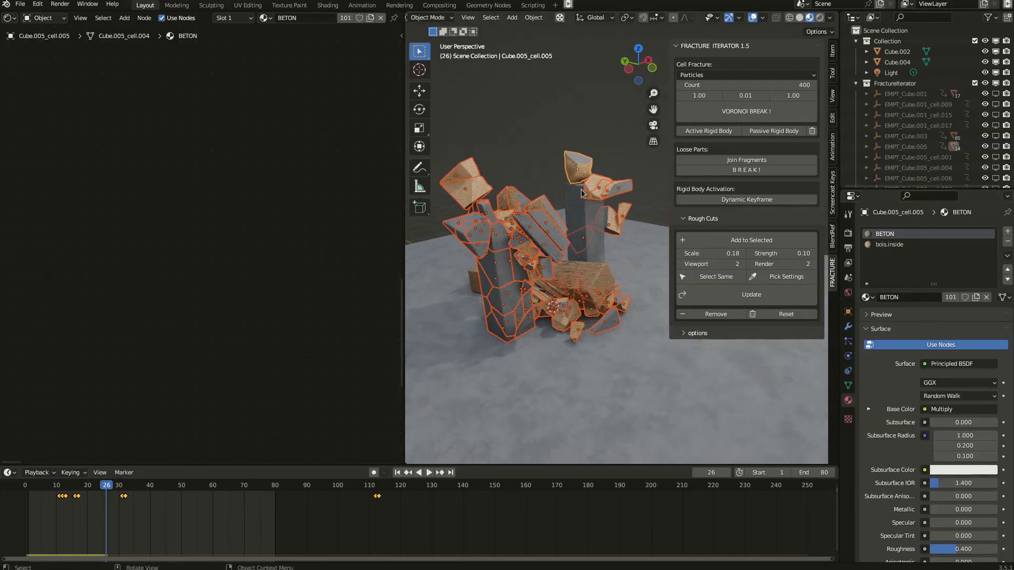
scroll(585, 190, up, 3)
scroll(597, 208, down, 3)
key(space)
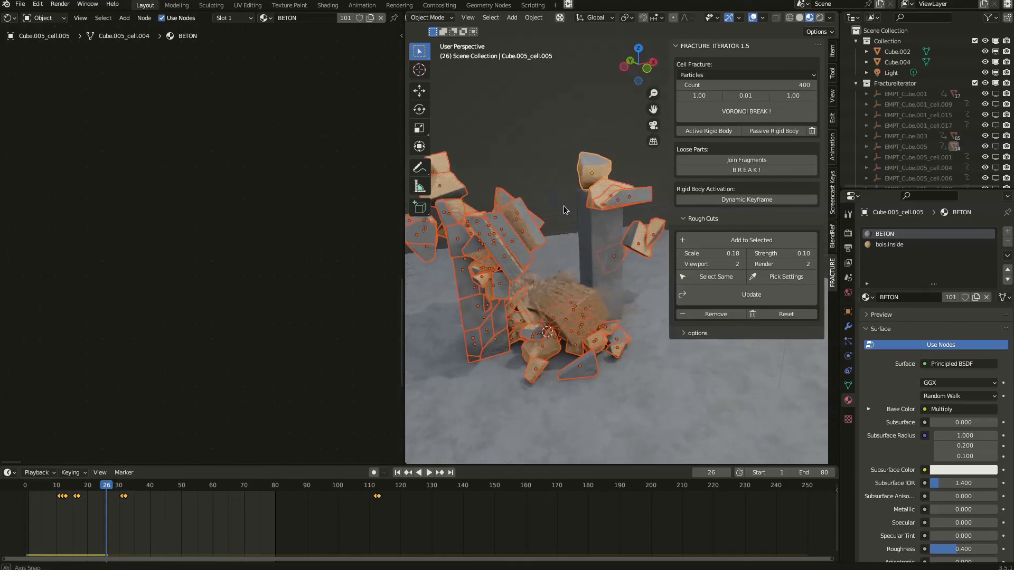
key(alt+a)
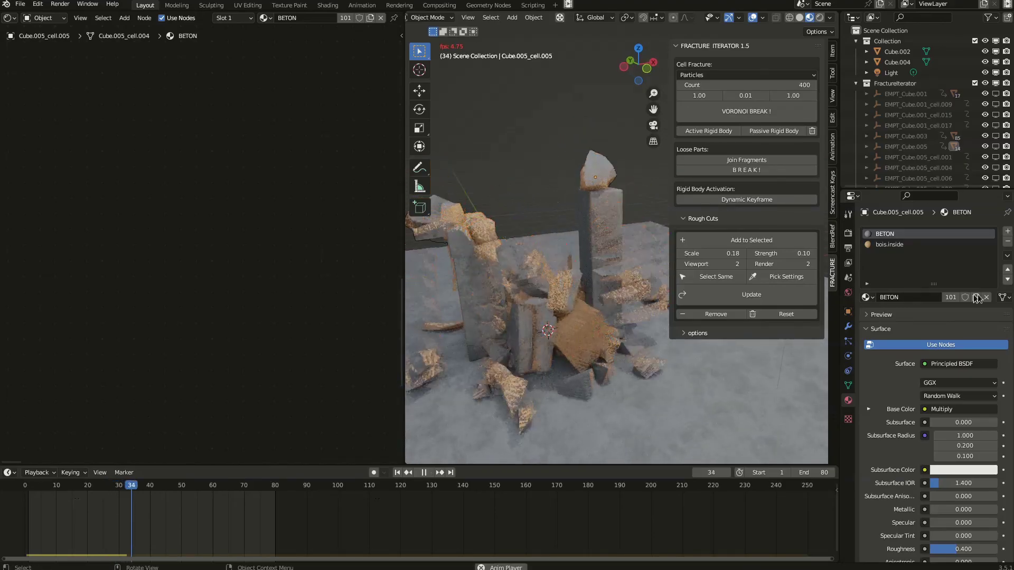
key(space)
middle_drag(531, 261, 565, 301)
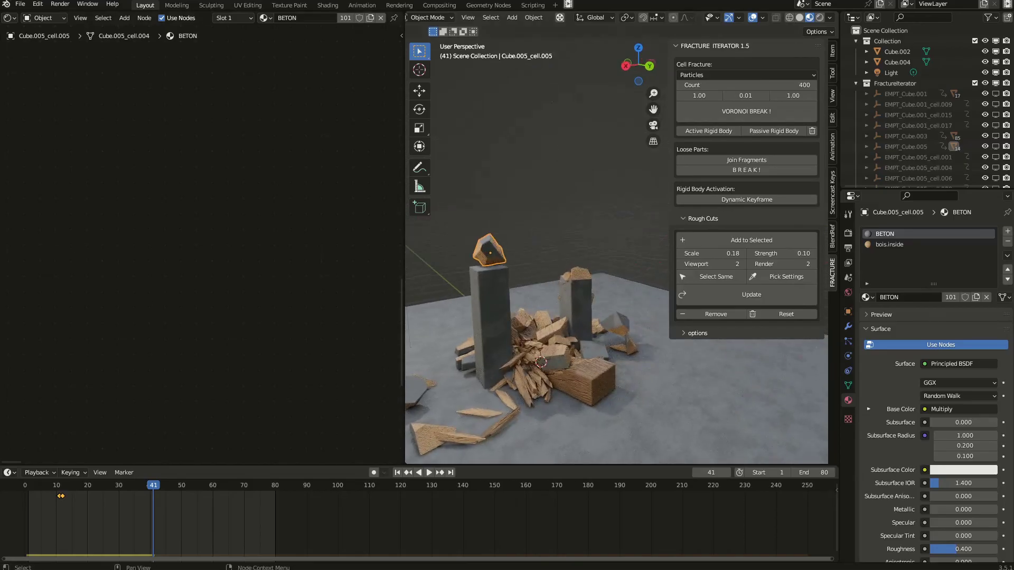